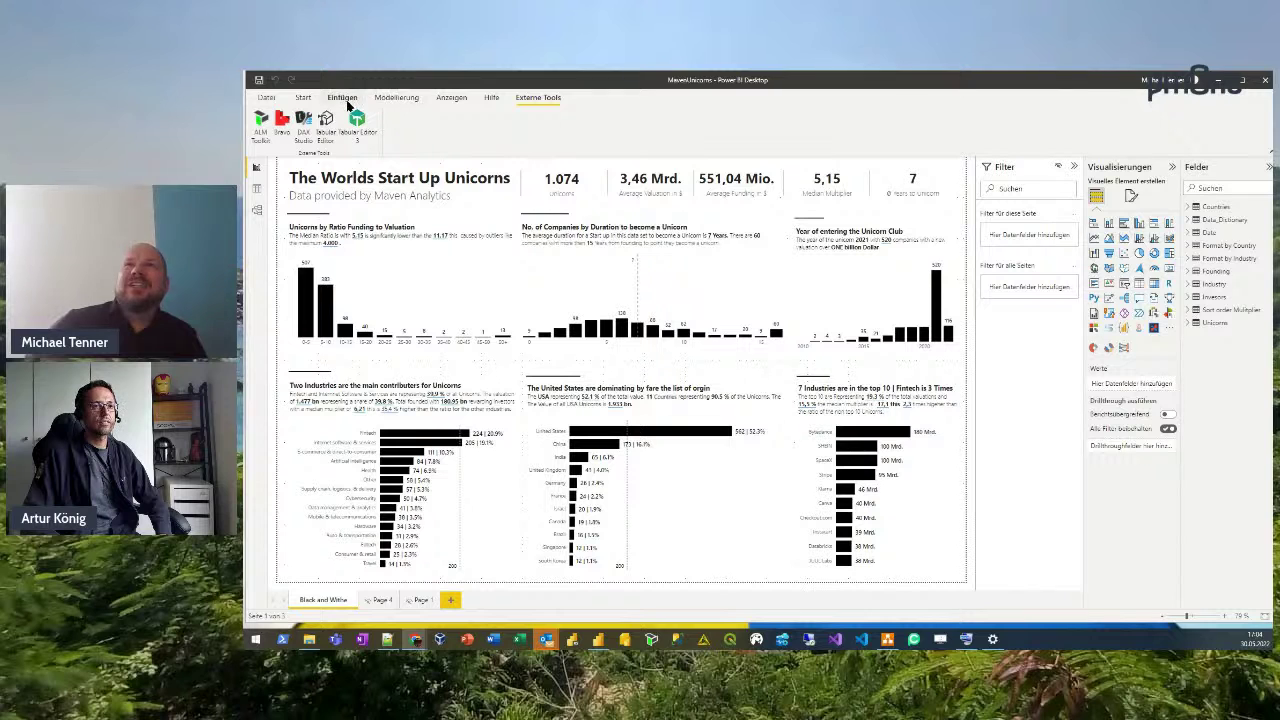
Open the report's data transformation editor and display the Unicorns query with its applied steps from the beginning.
left_click(305, 97)
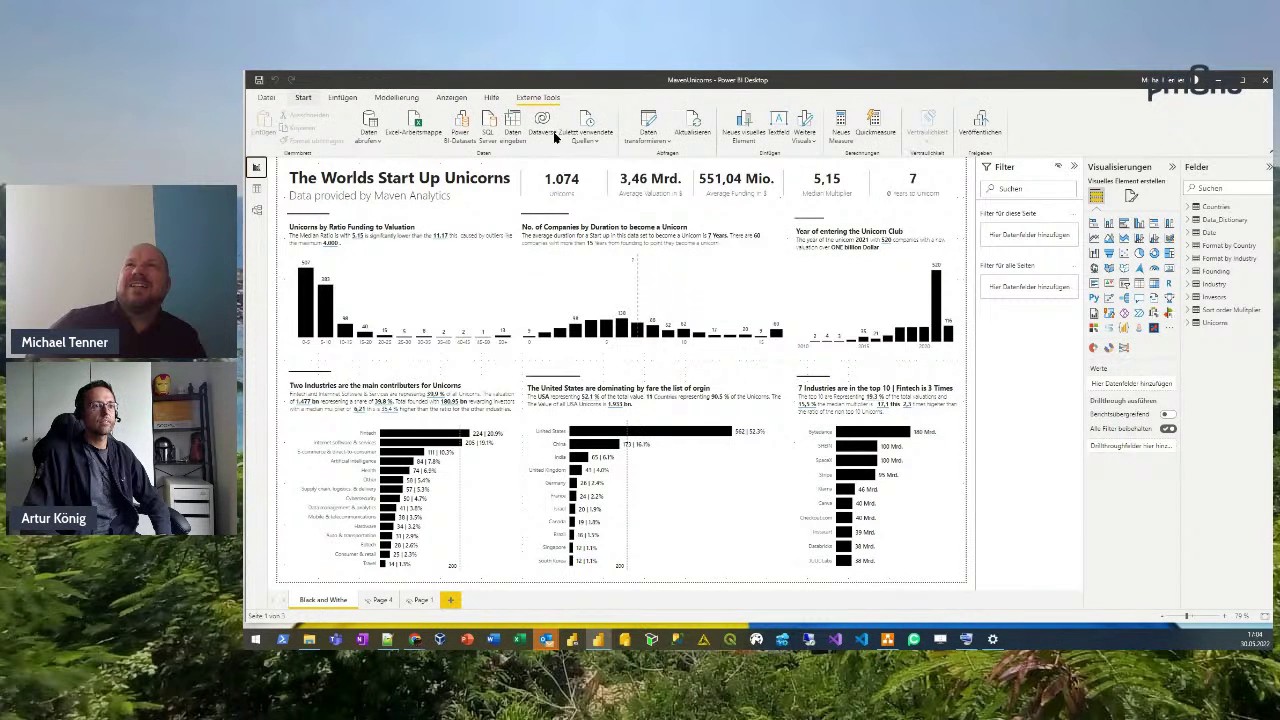
left_click(647, 119)
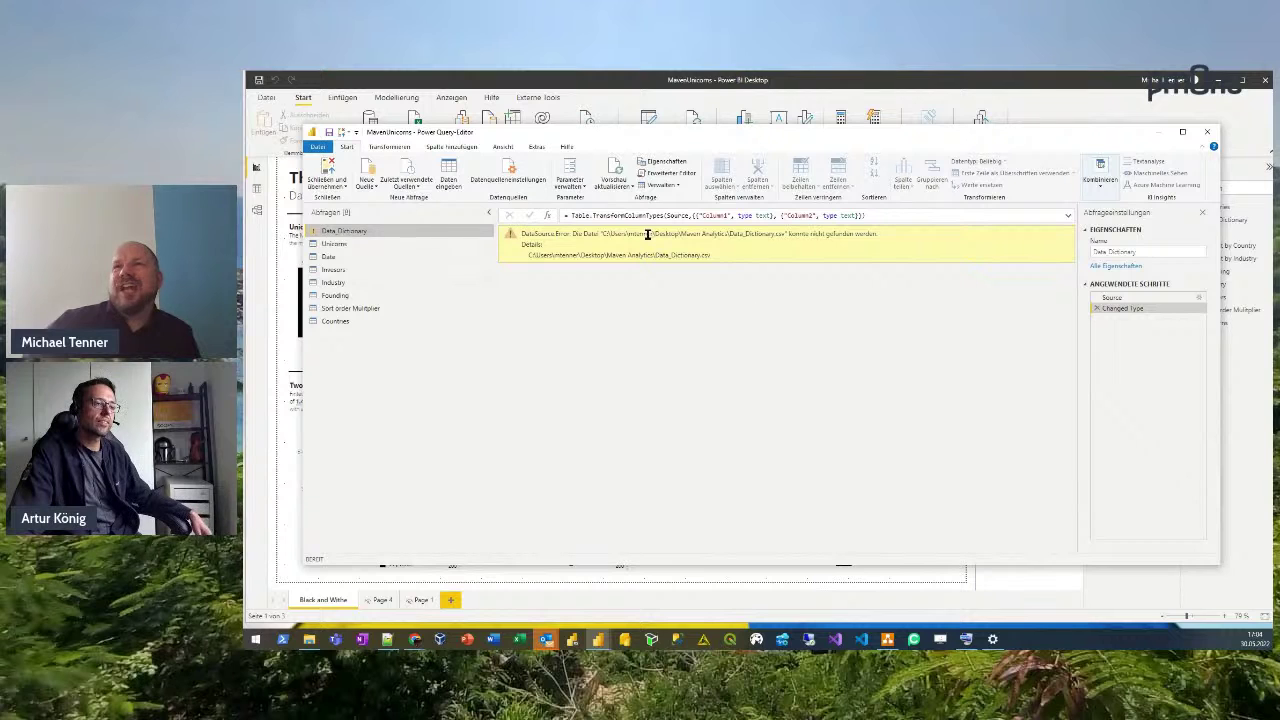
left_click(378, 244)
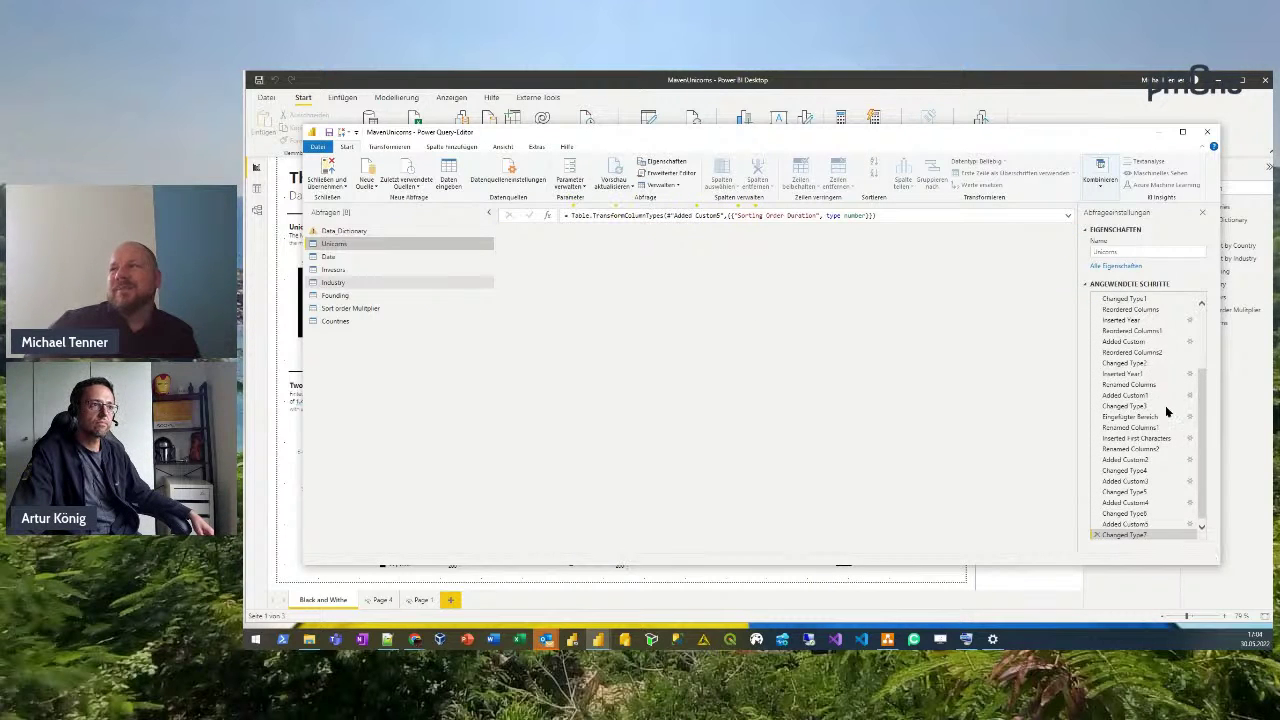
scroll(1160, 371, "up", 3)
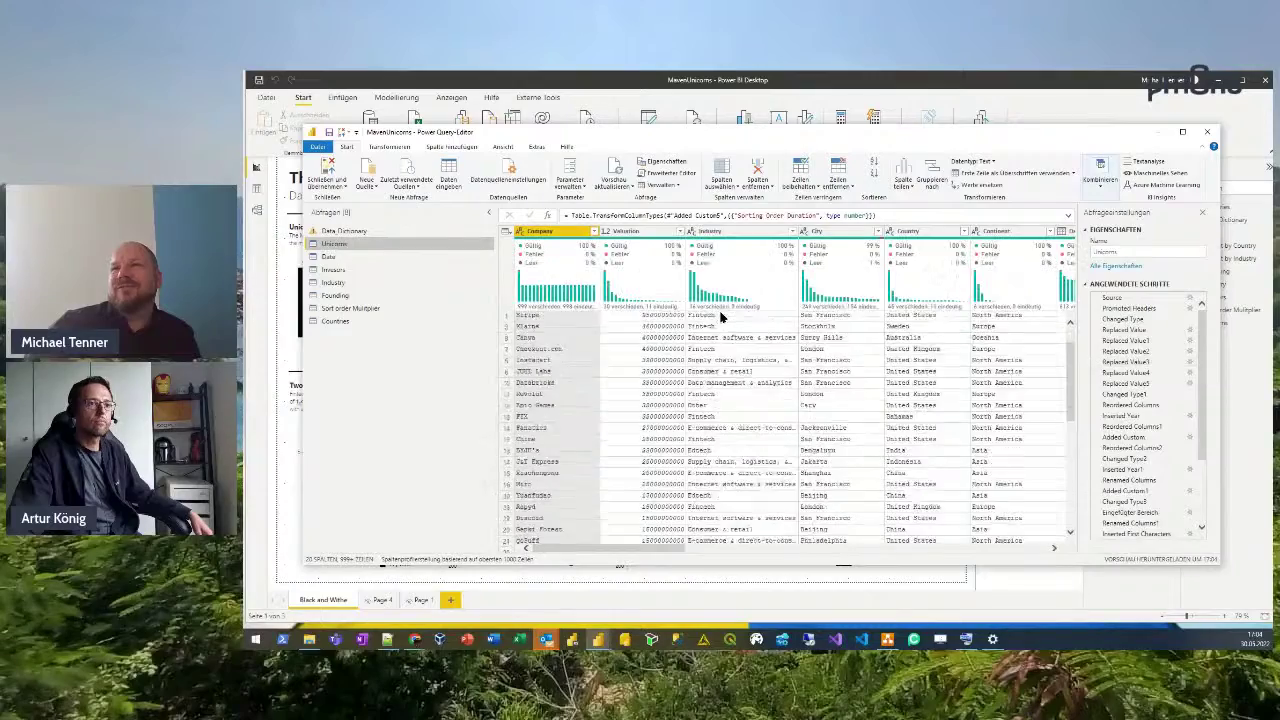
Examine the Unicorns table's rows and its columns from Company through Select Investors.
scroll(717, 330, "down", 10)
scroll(815, 450, "up", 10)
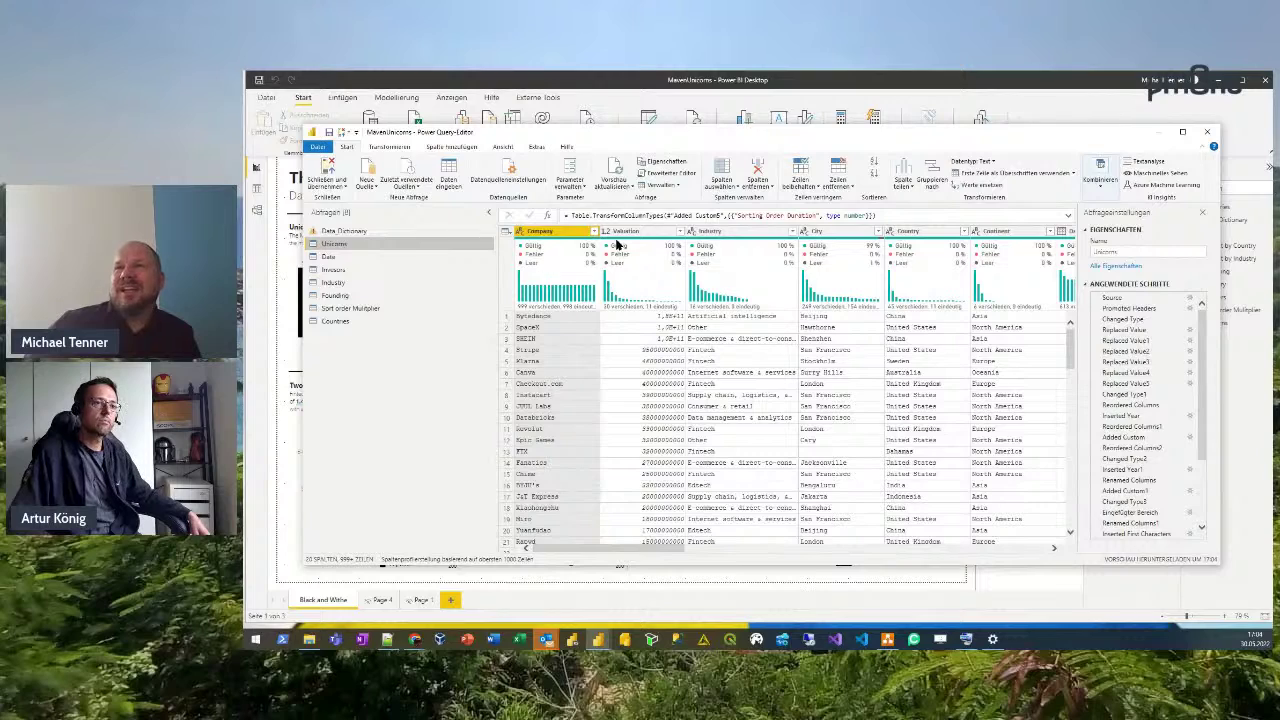
left_click_drag(645, 548, 712, 548)
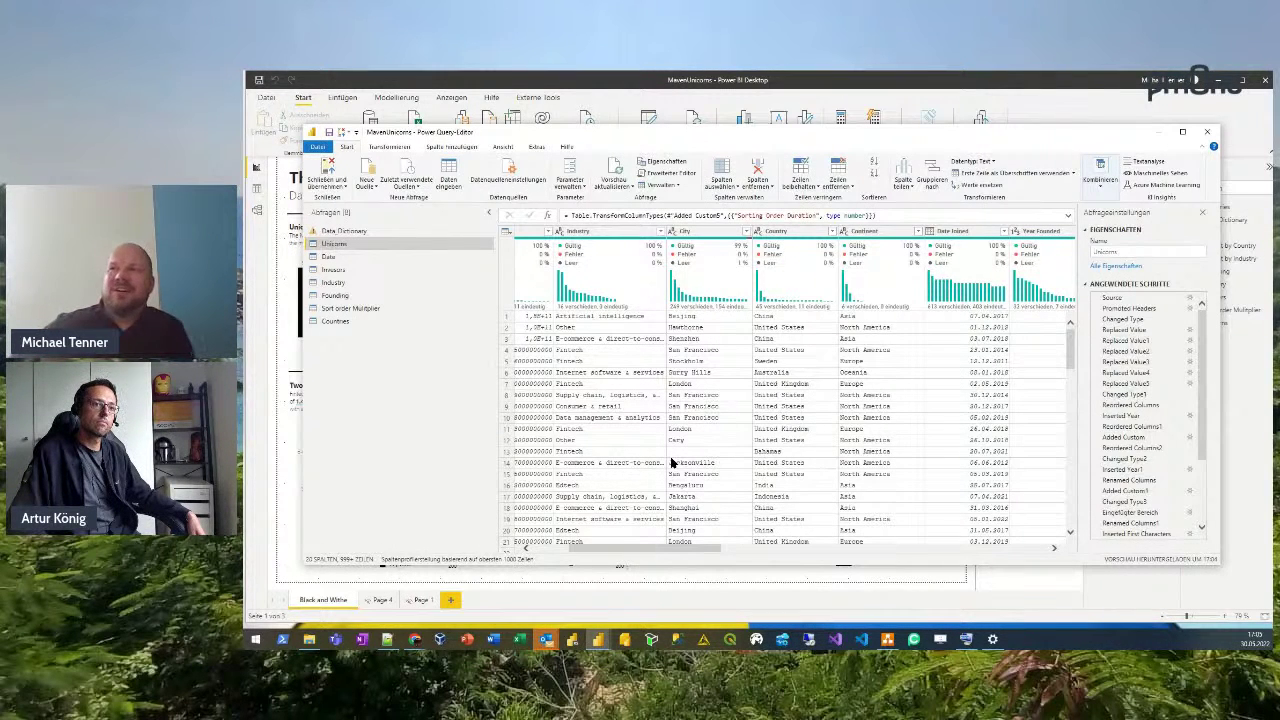
left_click_drag(682, 548, 711, 551)
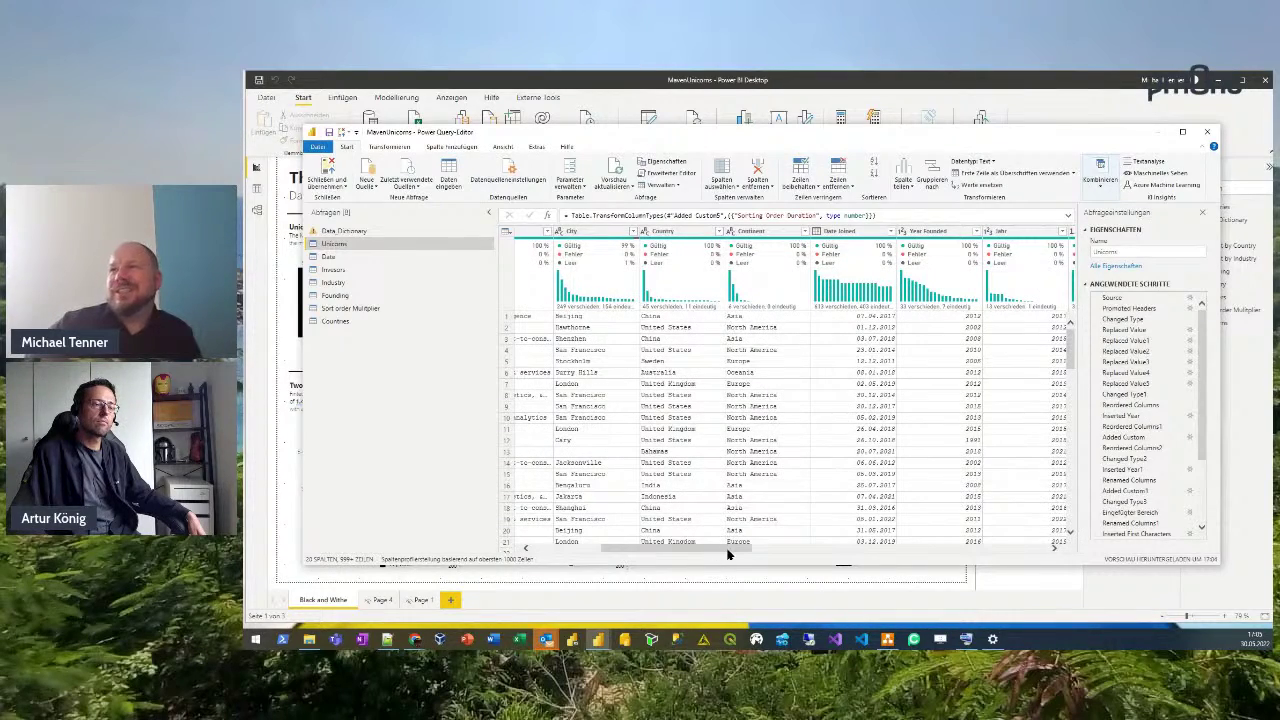
left_click_drag(728, 552, 857, 557)
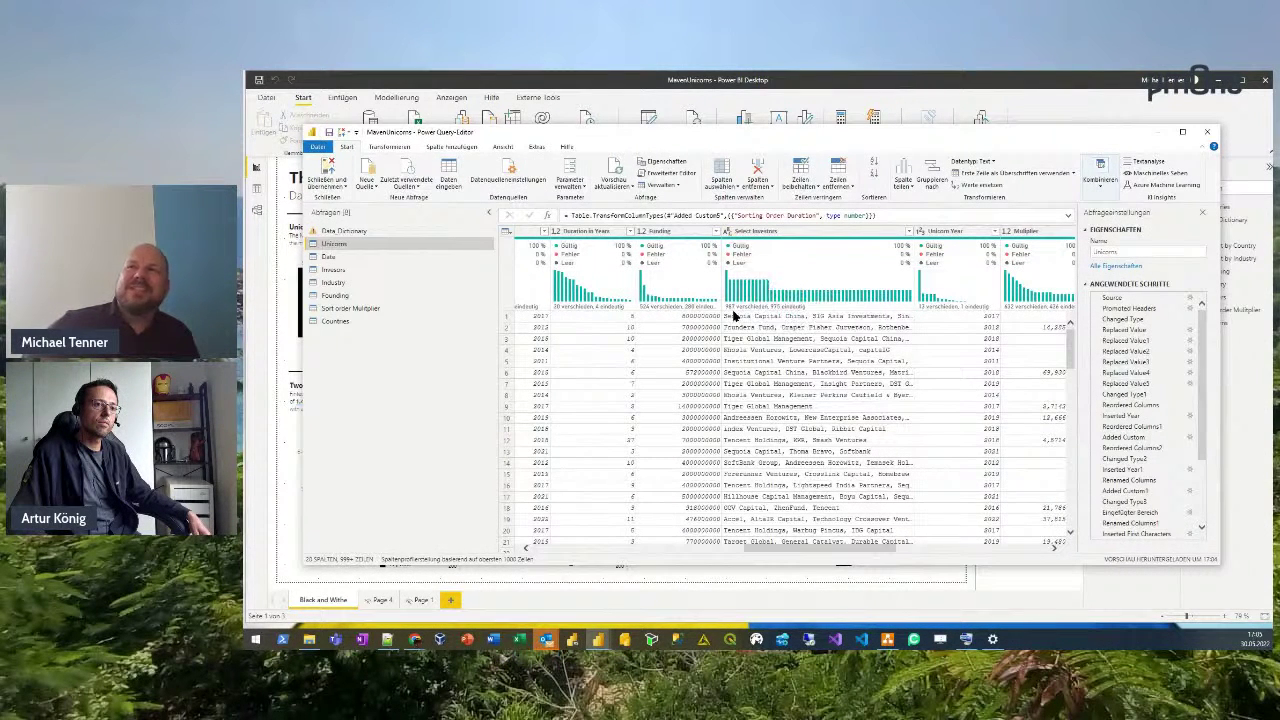
mouse_move(738, 265)
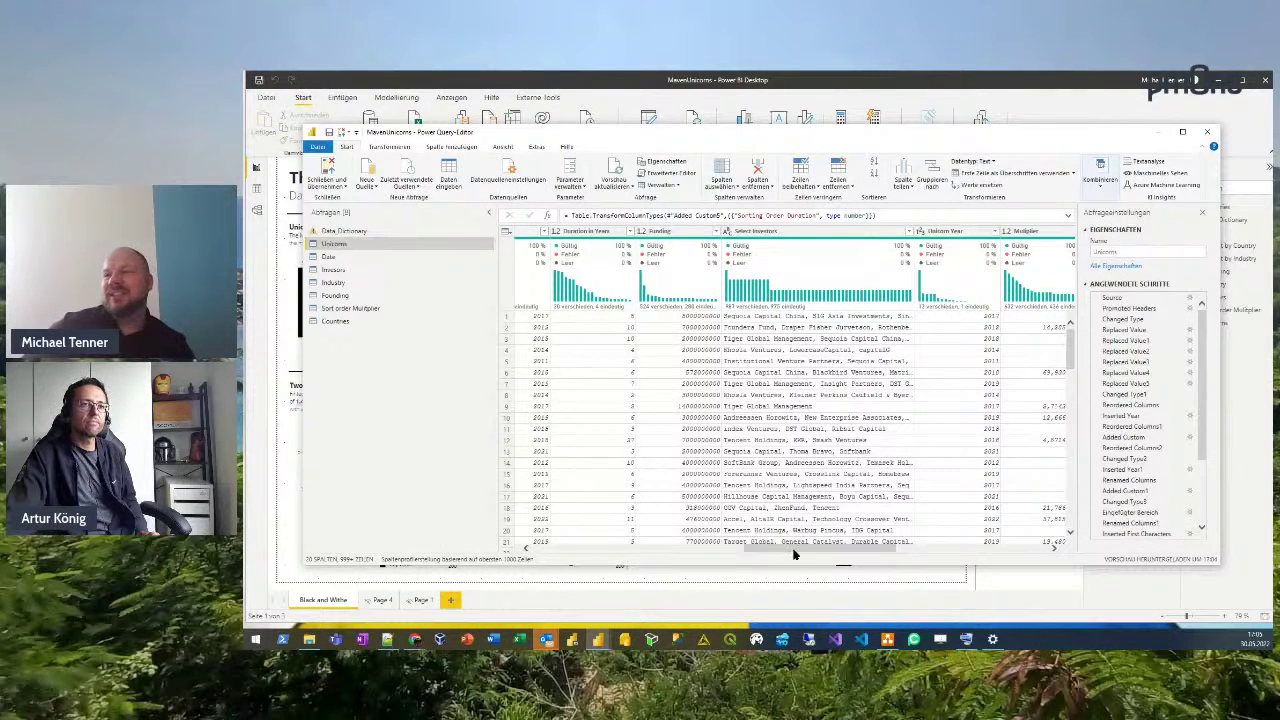
Examine the Unicorn Year, Multiplier, Gruppen, Sortord and Valuation Group columns of the Unicorns table.
scroll(800, 553, "right", 1)
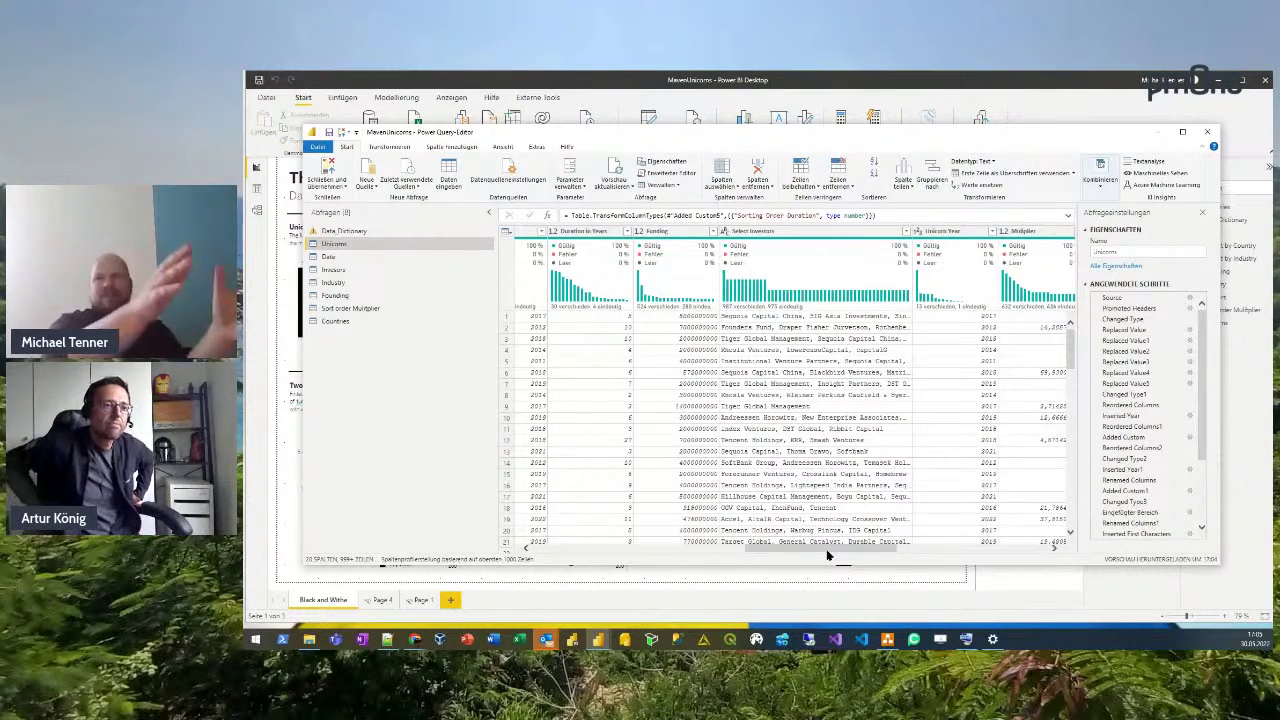
scroll(803, 543, "down", 1)
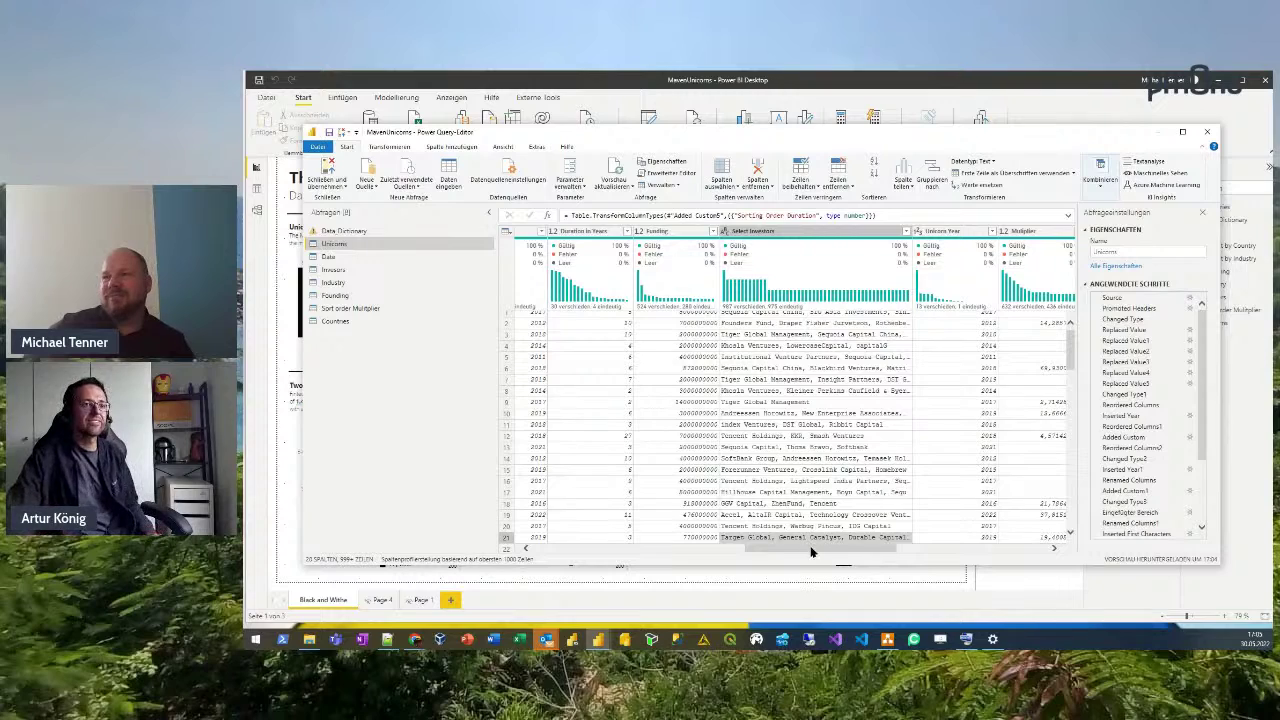
left_click_drag(814, 551, 863, 551)
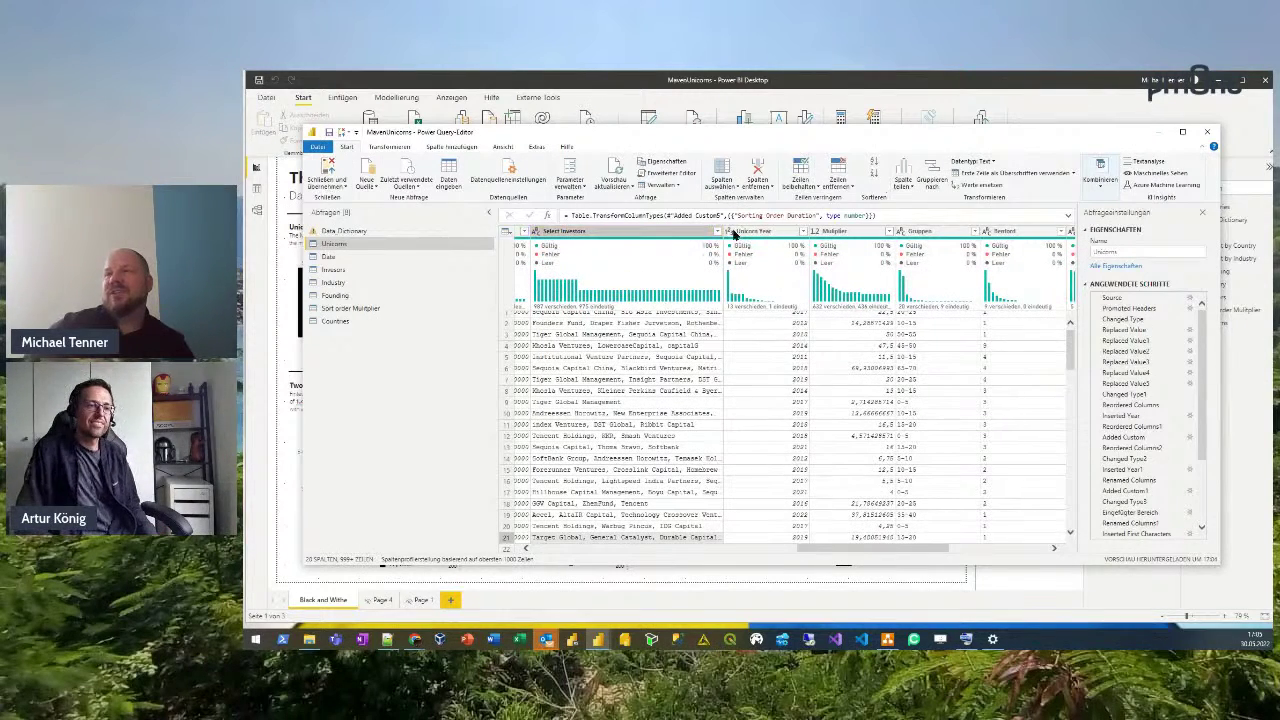
mouse_move(798, 268)
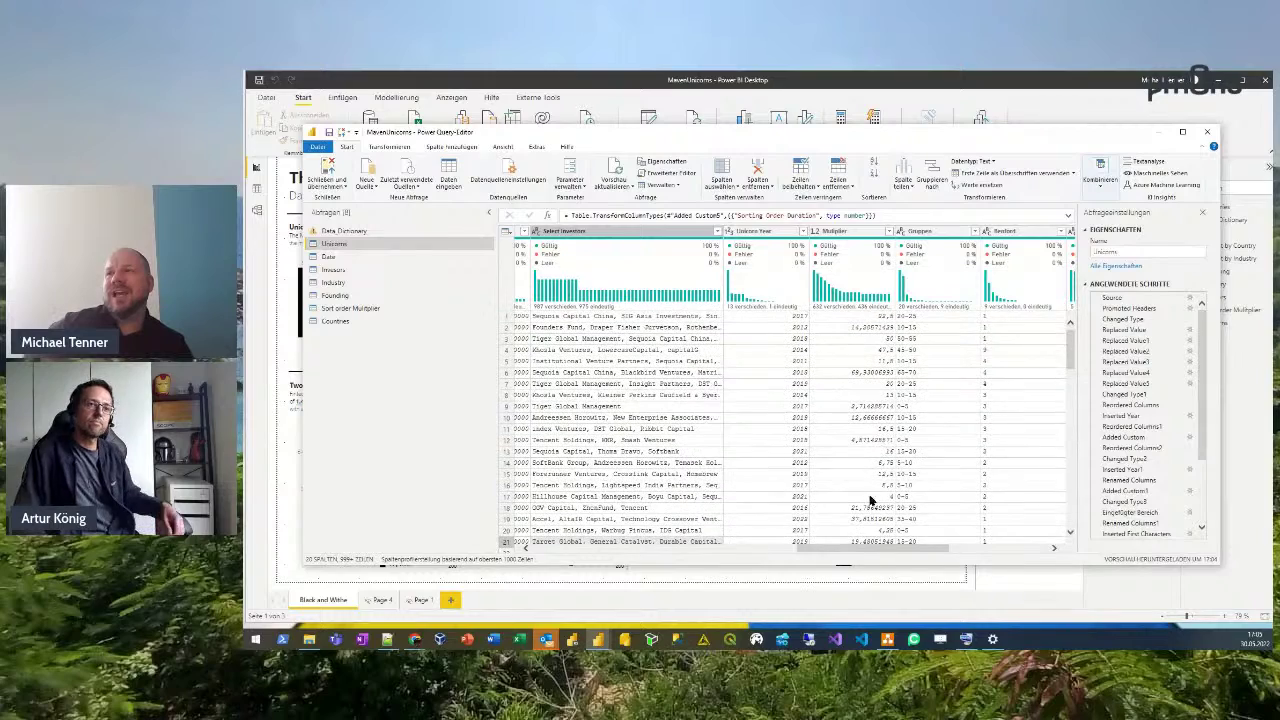
left_click_drag(871, 549, 896, 564)
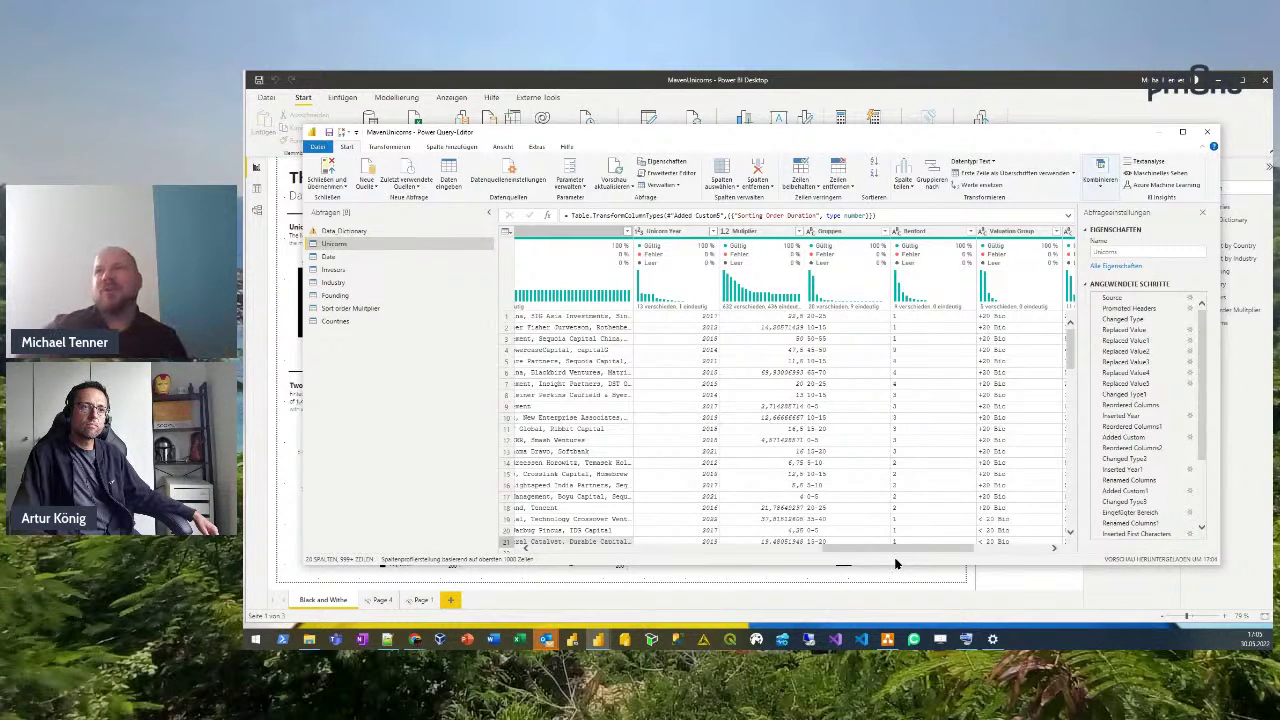
mouse_move(863, 551)
left_mouse_down()
mouse_move(957, 560)
mouse_move(850, 553)
left_mouse_up()
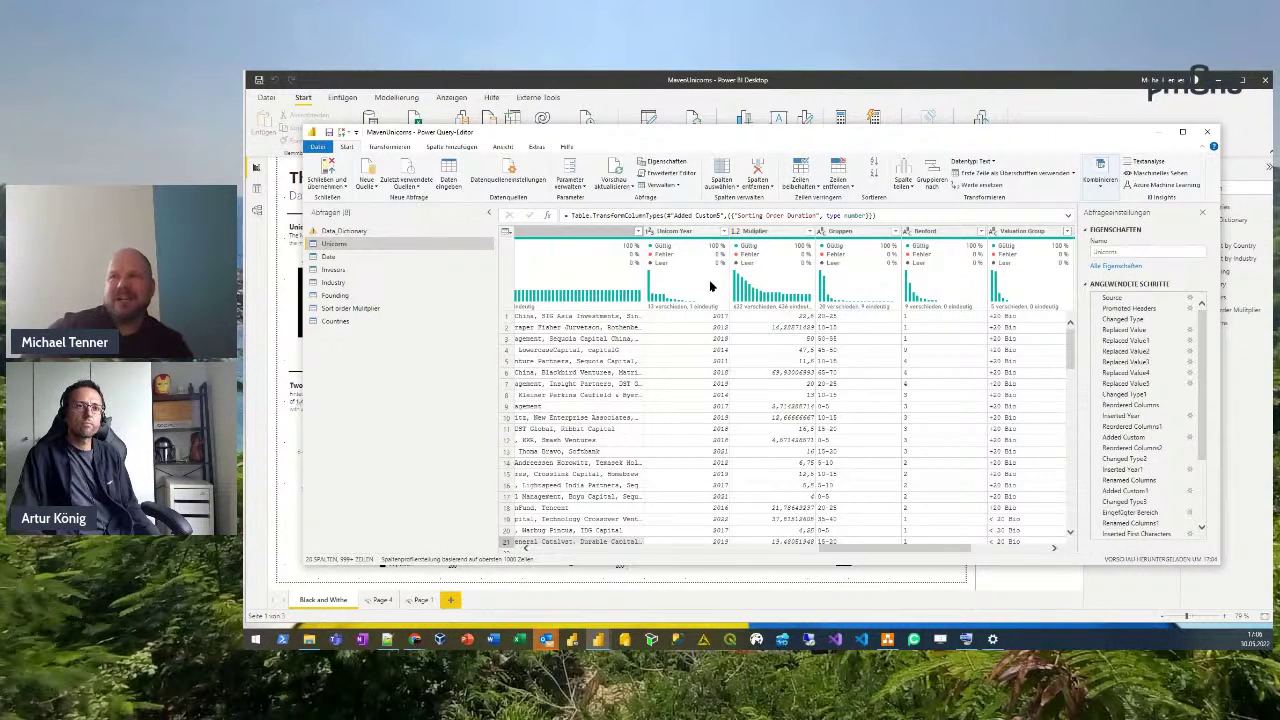
mouse_move(711, 287)
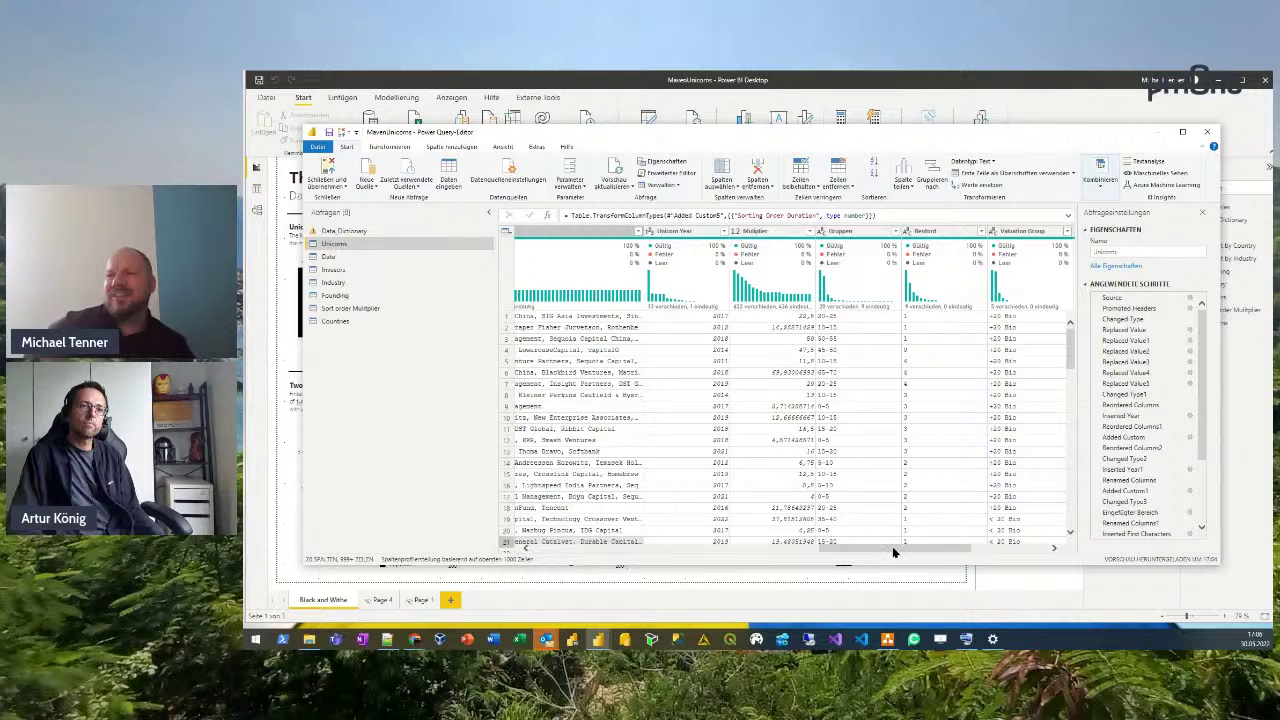
Compare the Valuation and Funding columns with the Multiplier column and inspect the first row's Gruppen range.
left_click_drag(893, 552, 571, 546)
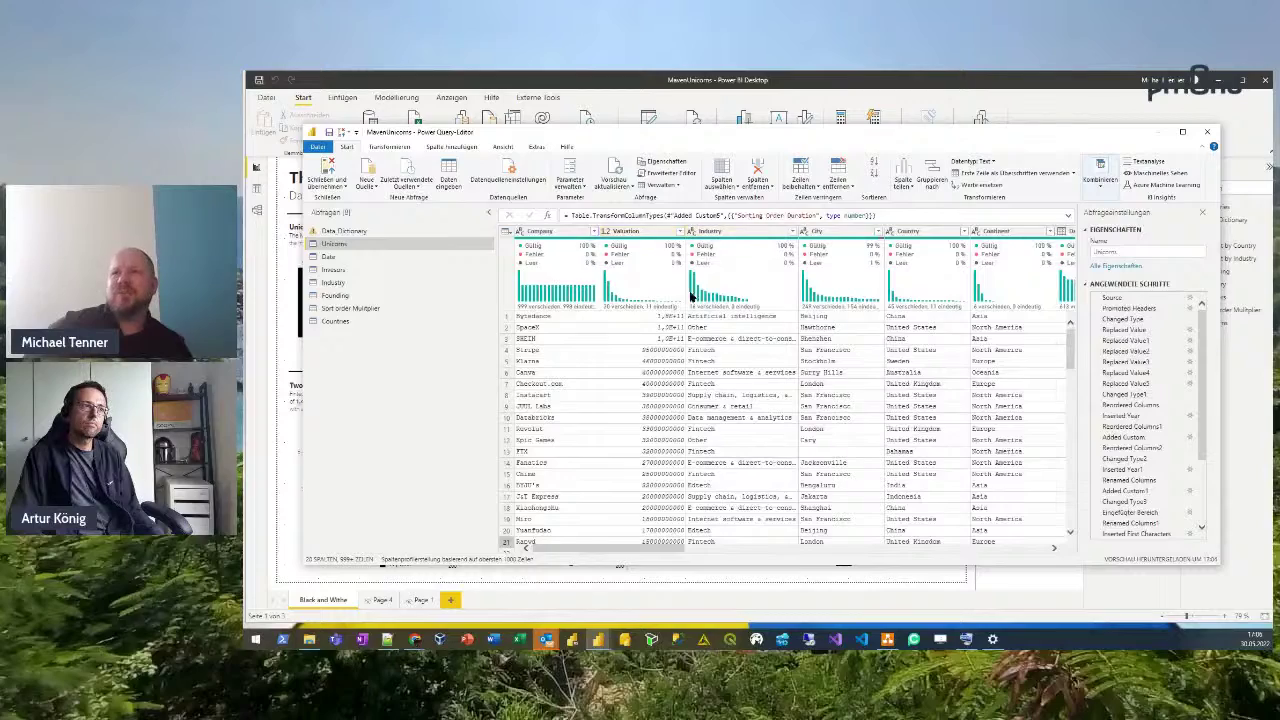
left_click_drag(631, 551, 857, 591)
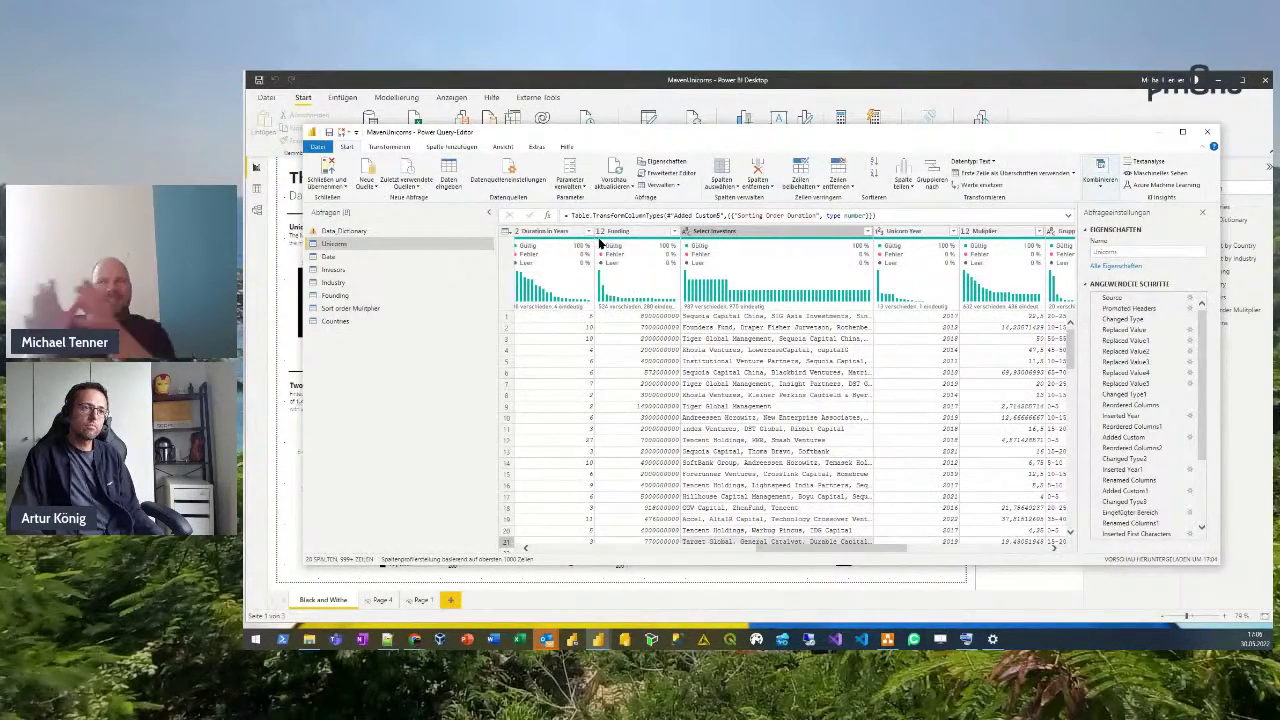
mouse_move(601, 243)
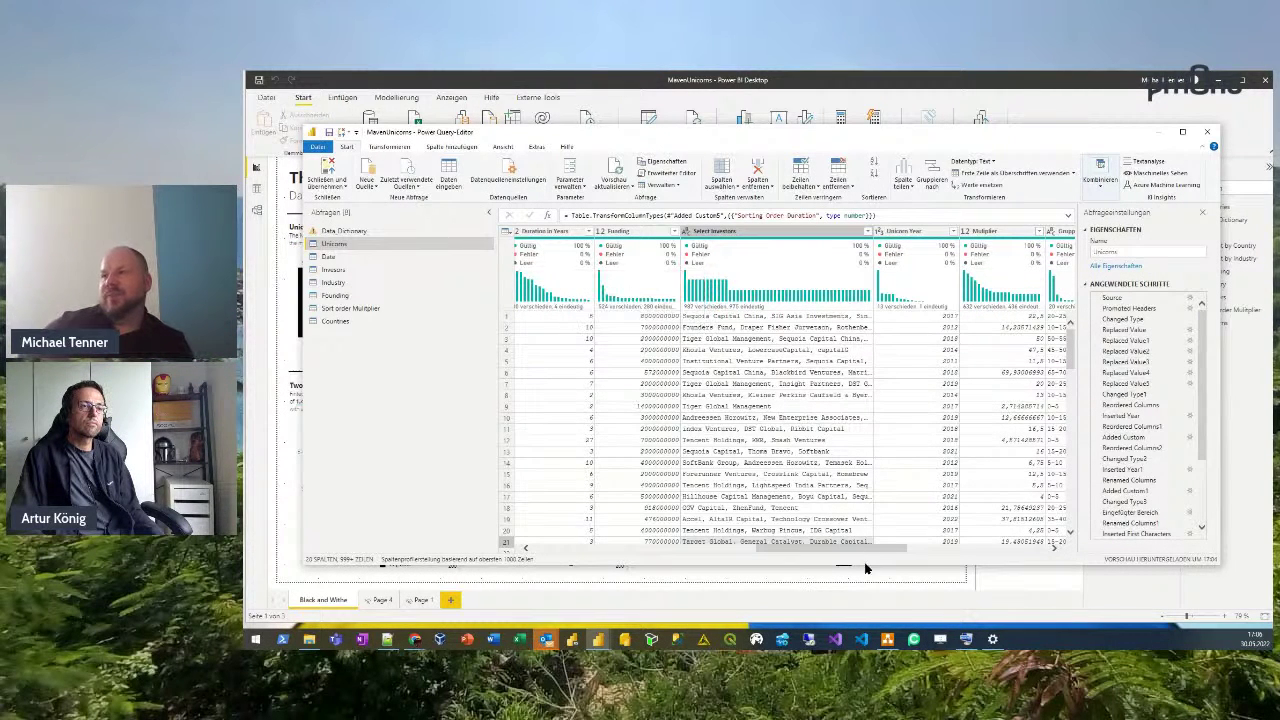
left_click_drag(874, 549, 923, 551)
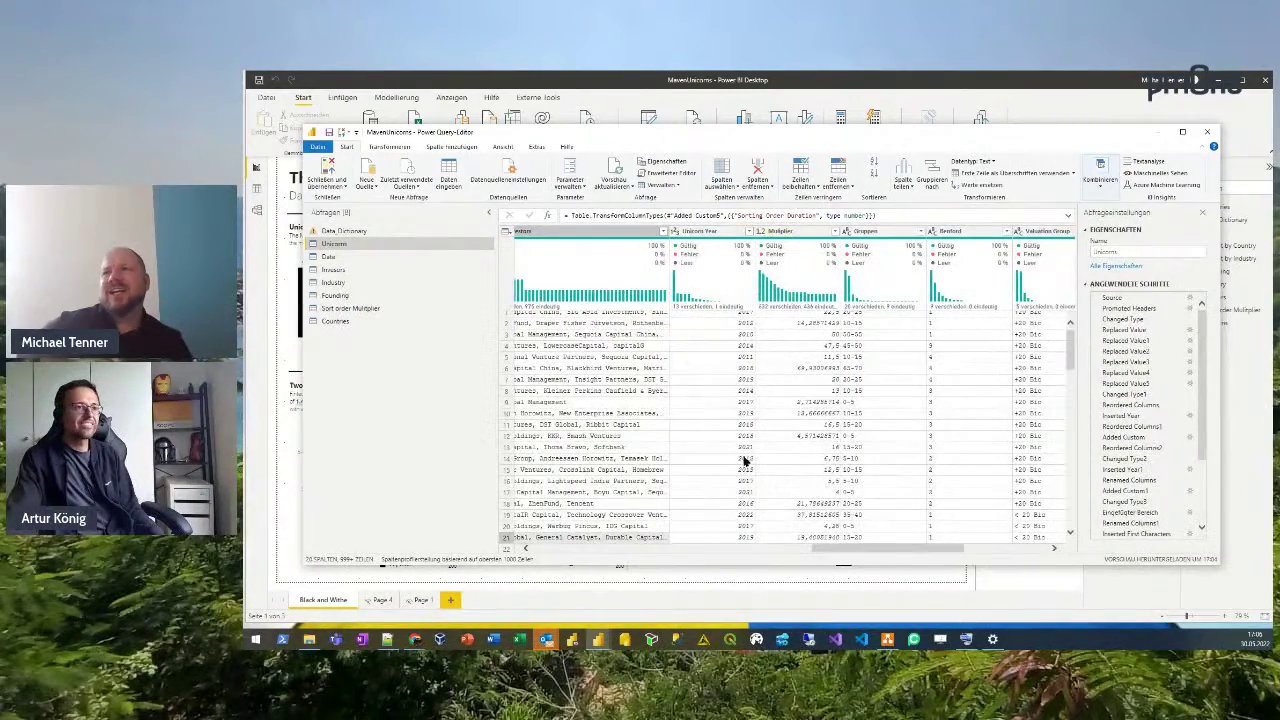
scroll(848, 452, "up", 1)
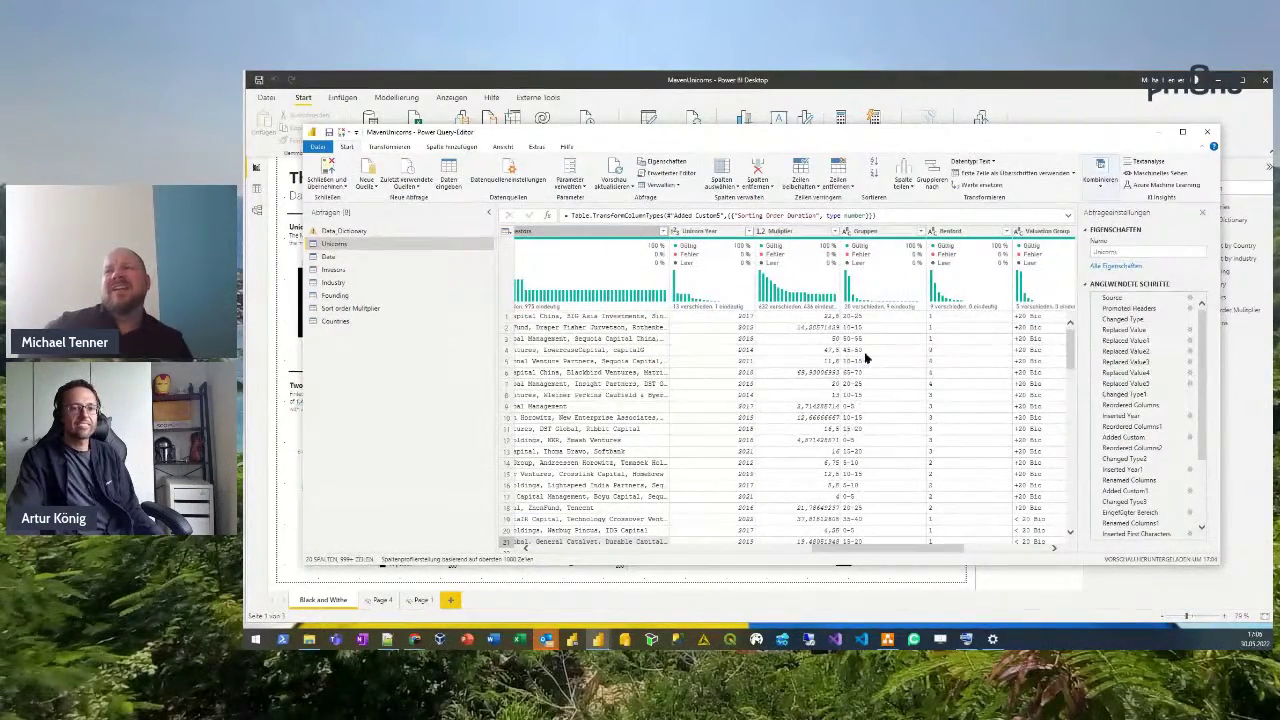
left_click(876, 316)
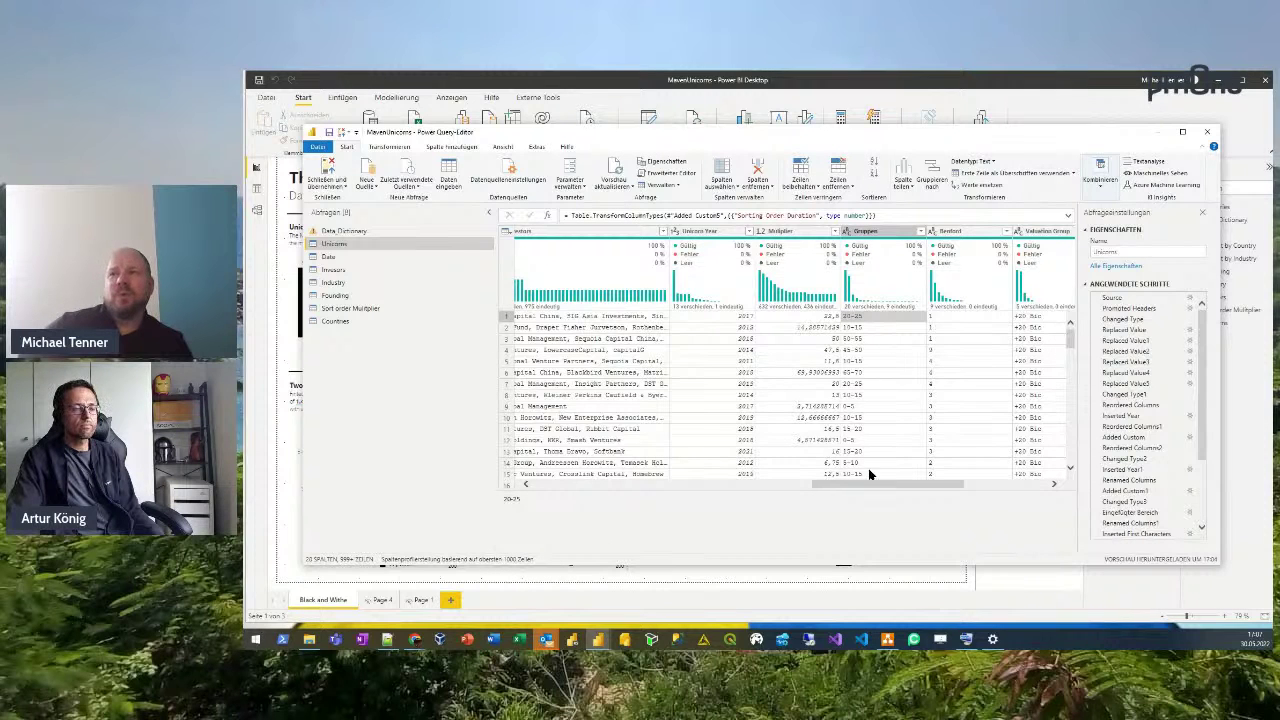
left_click_drag(866, 485, 881, 486)
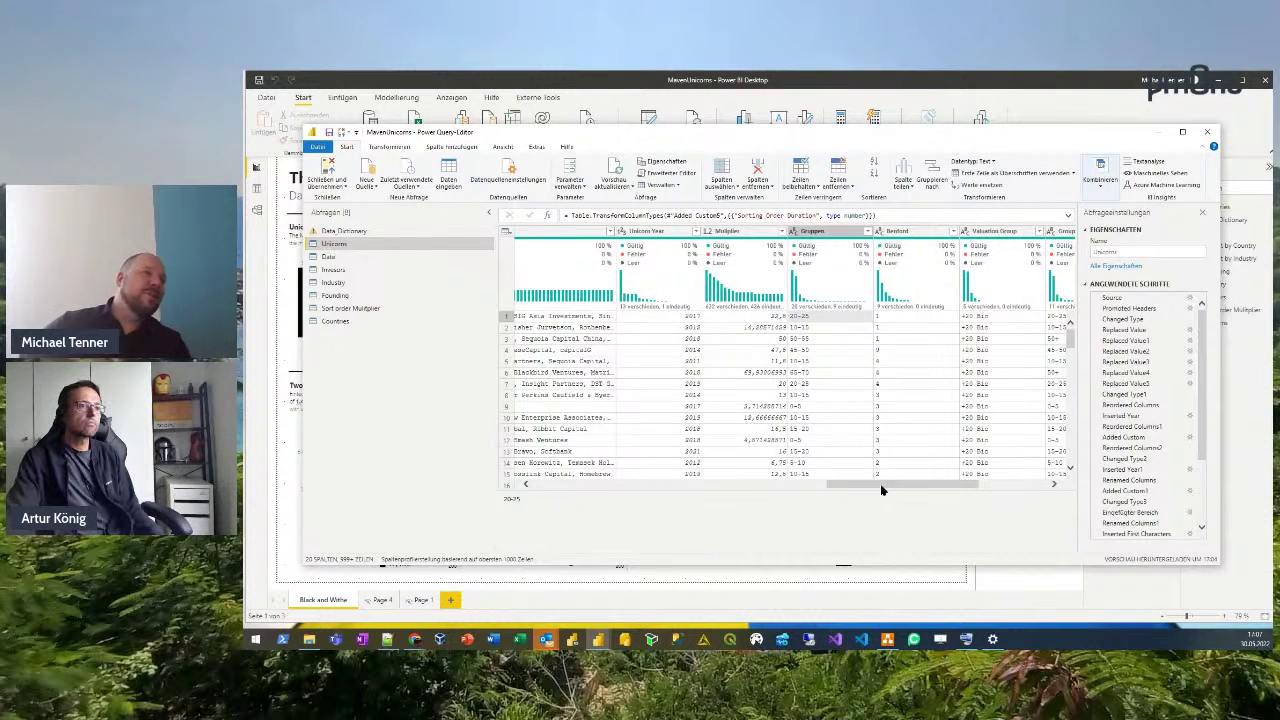
Start a new column from examples in the Unicorns query, based only on the Multiplier column.
left_click(740, 231)
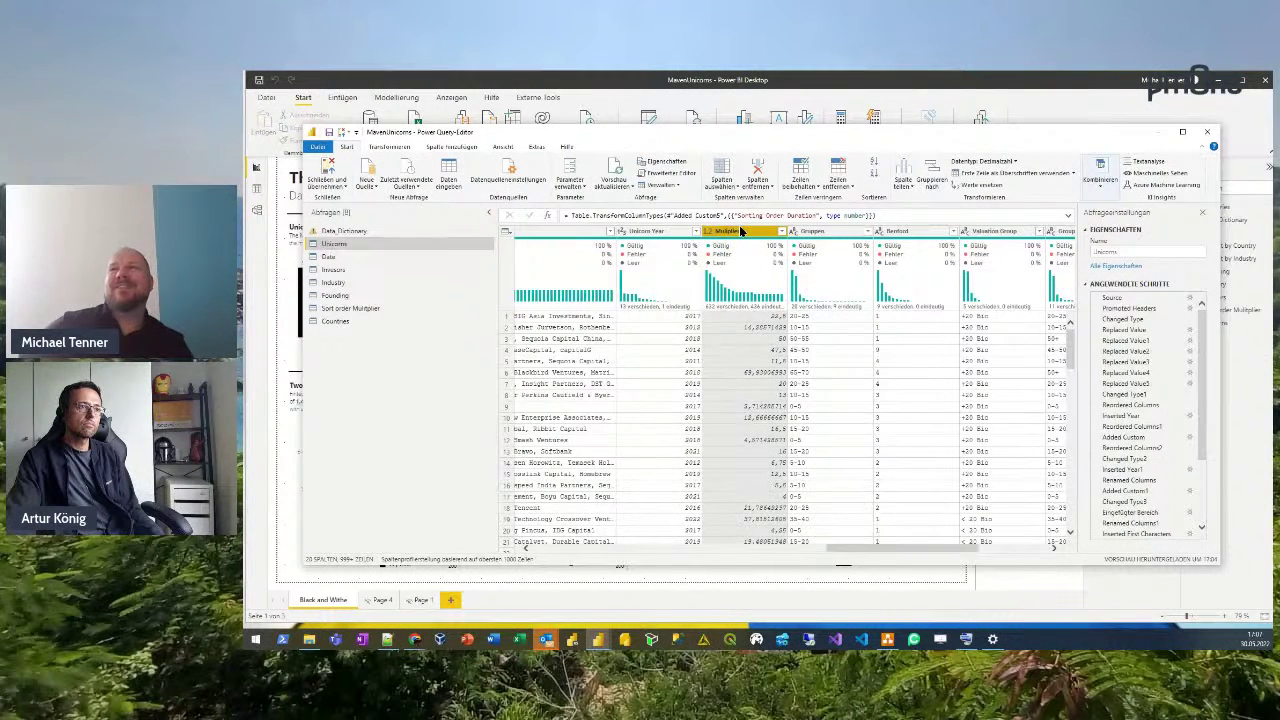
left_click(460, 148)
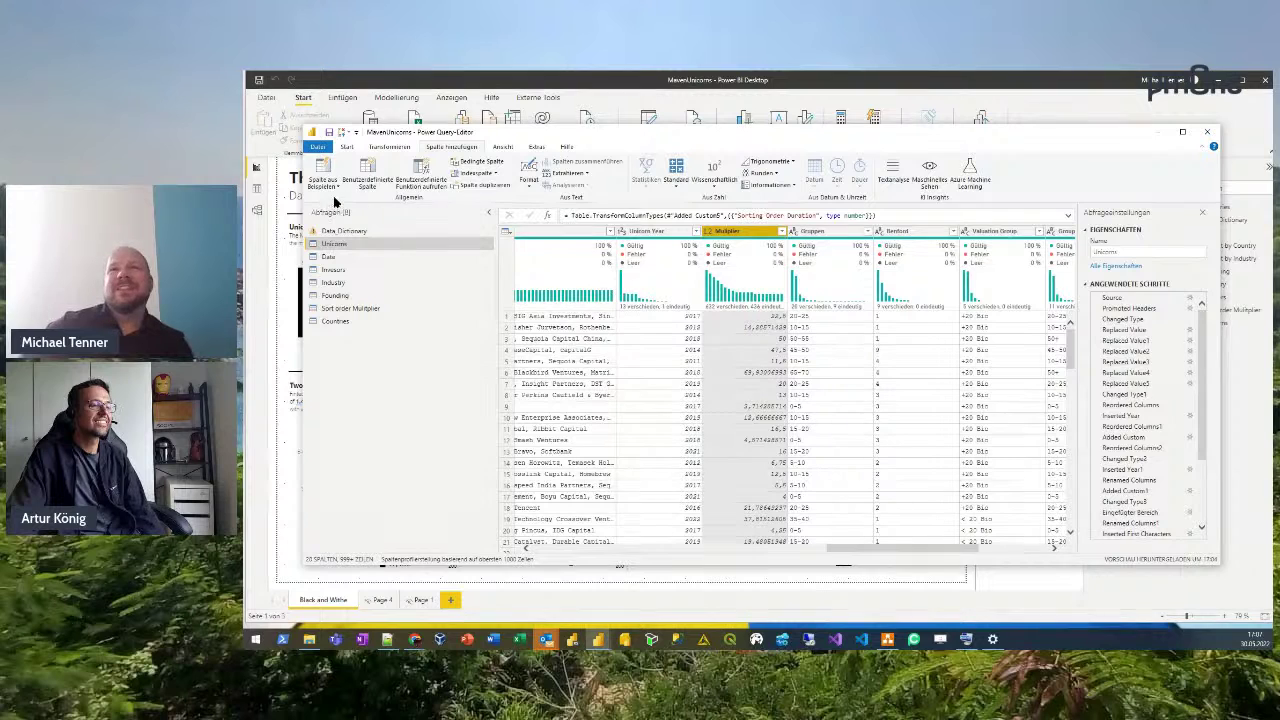
left_click(323, 185)
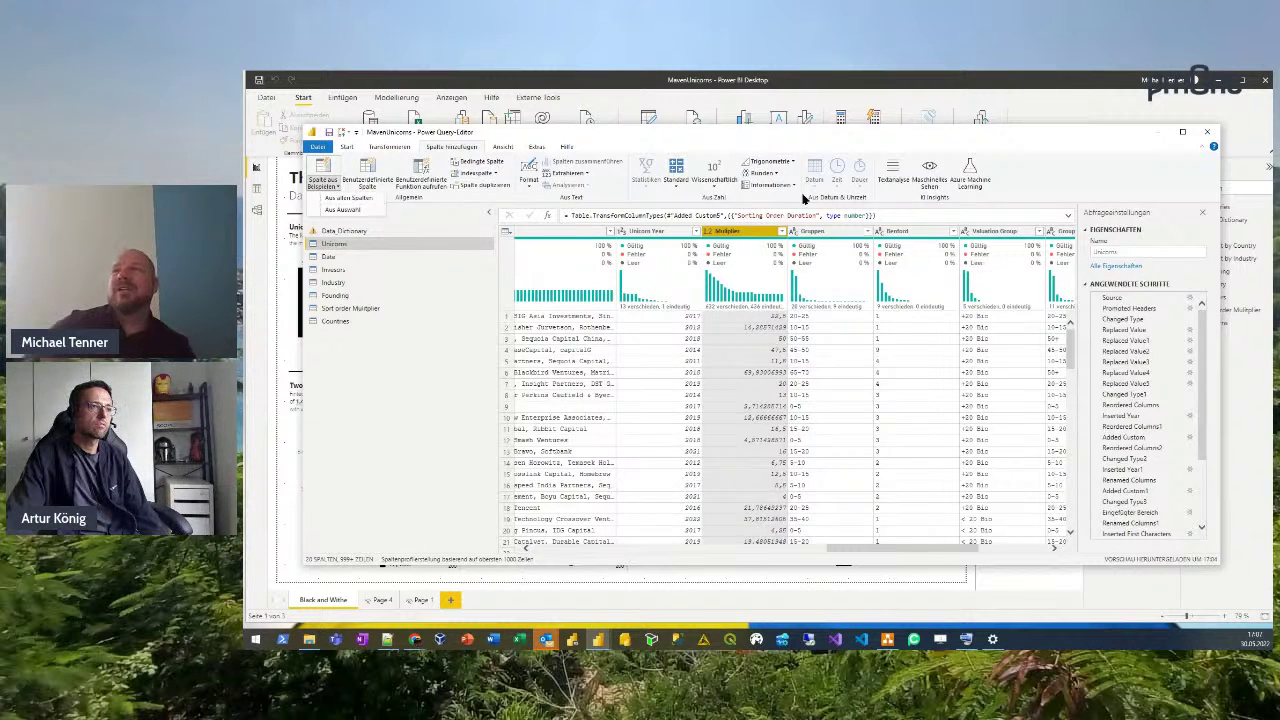
left_click(344, 211)
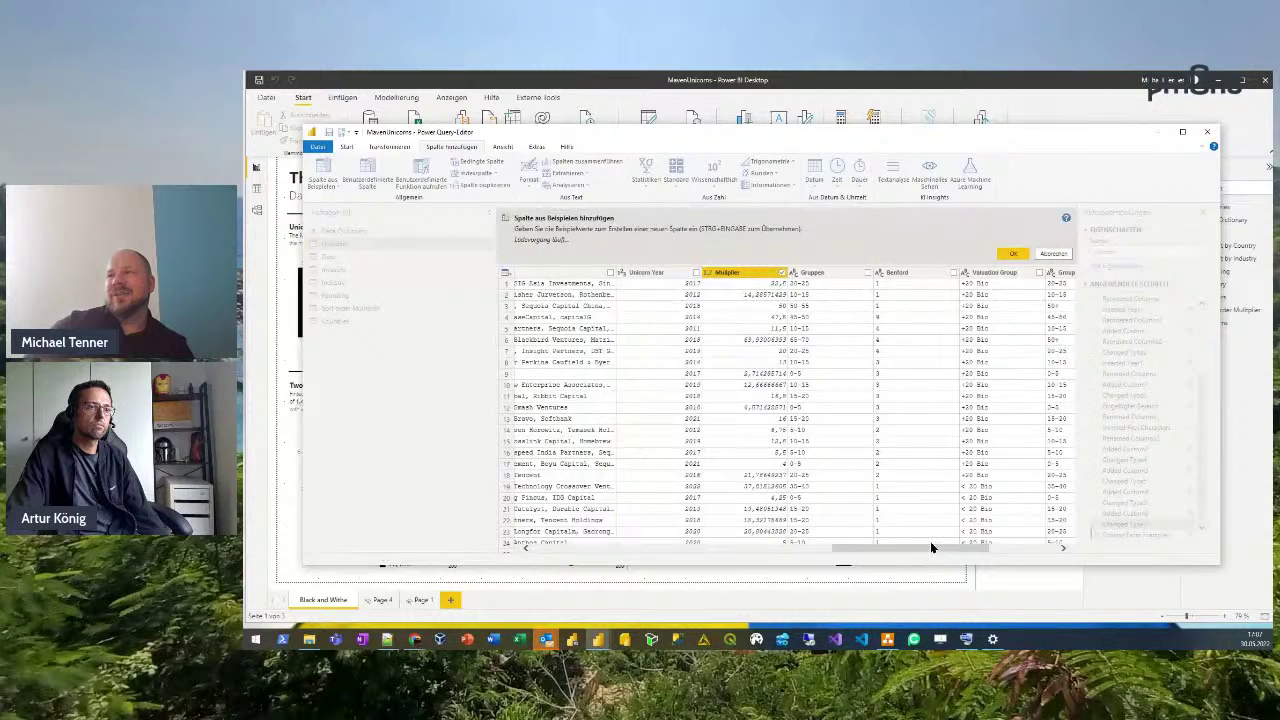
mouse_move(793, 549)
left_mouse_down()
mouse_move(822, 549)
mouse_move(797, 551)
left_mouse_up()
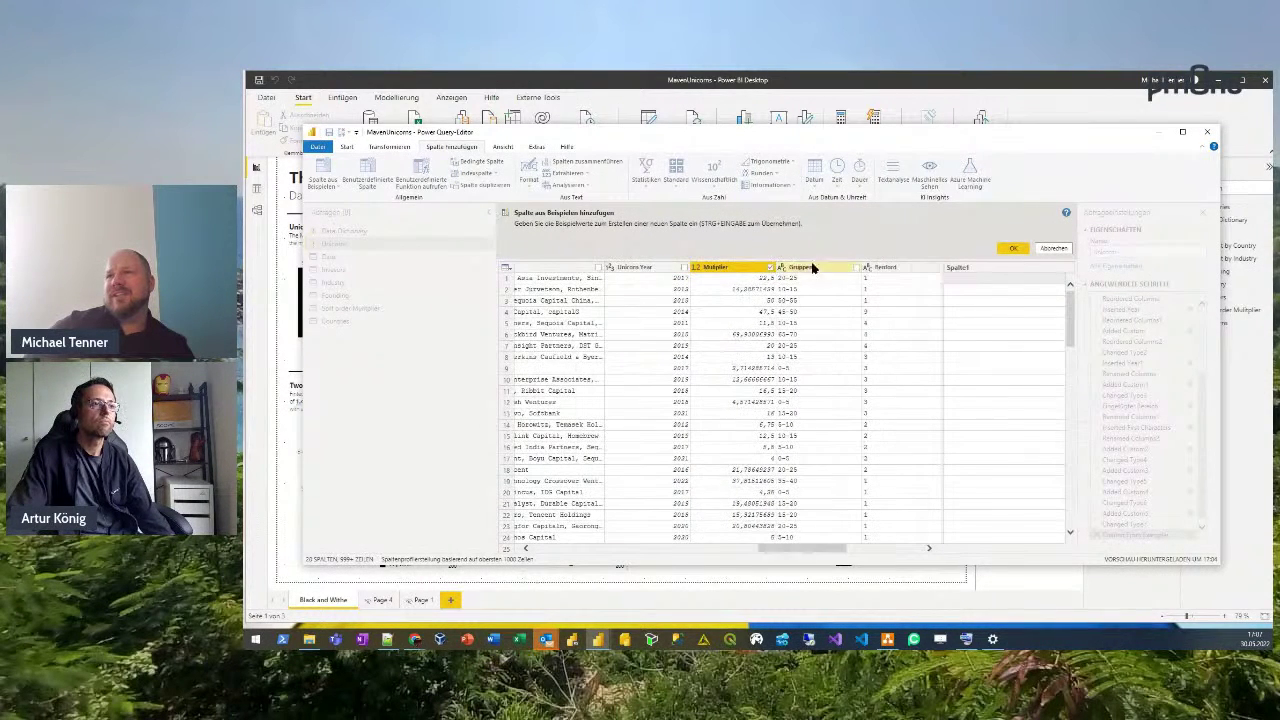
Provide 20-25 as the example value in the new column's first row and review the suggested ranges.
left_click(974, 278)
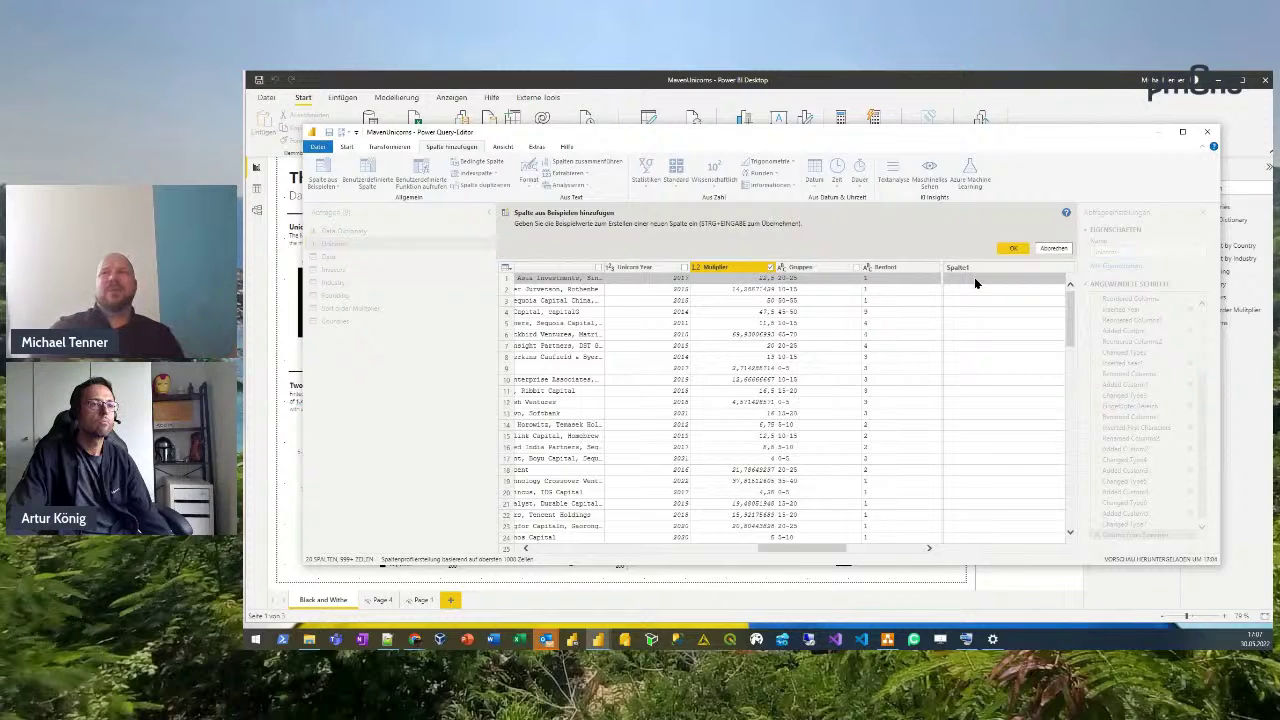
type("20-")
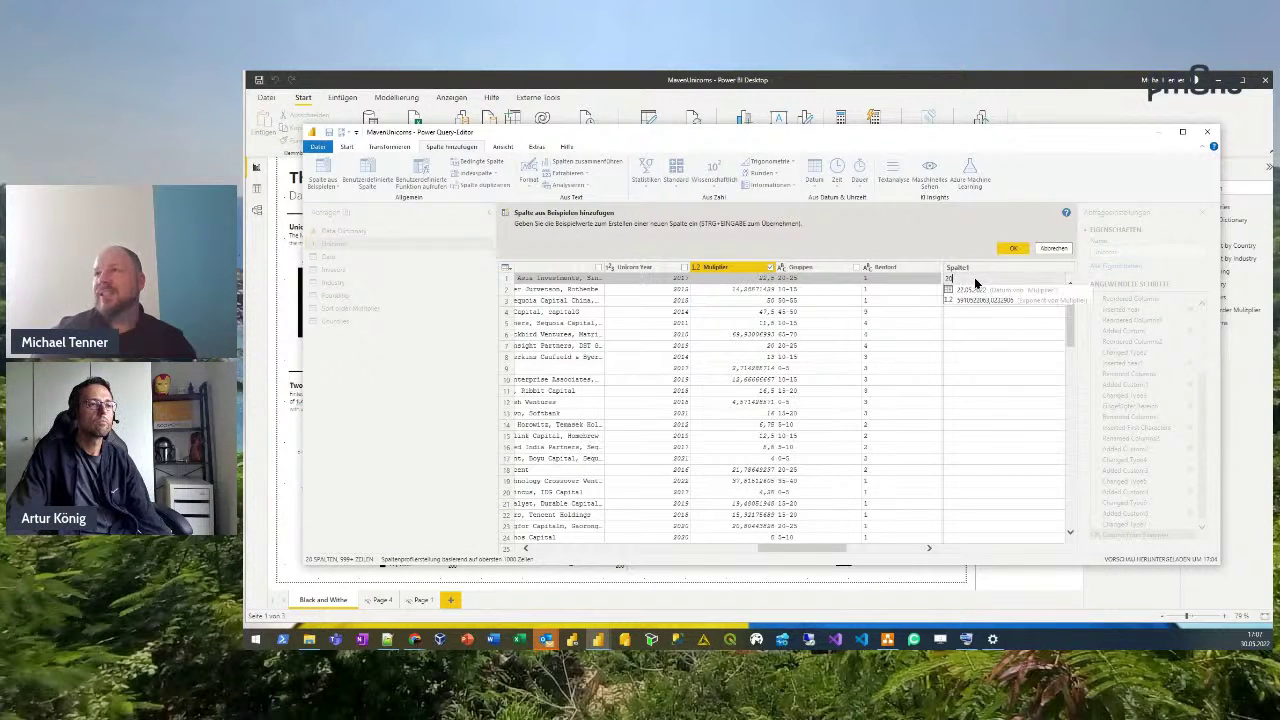
type("25")
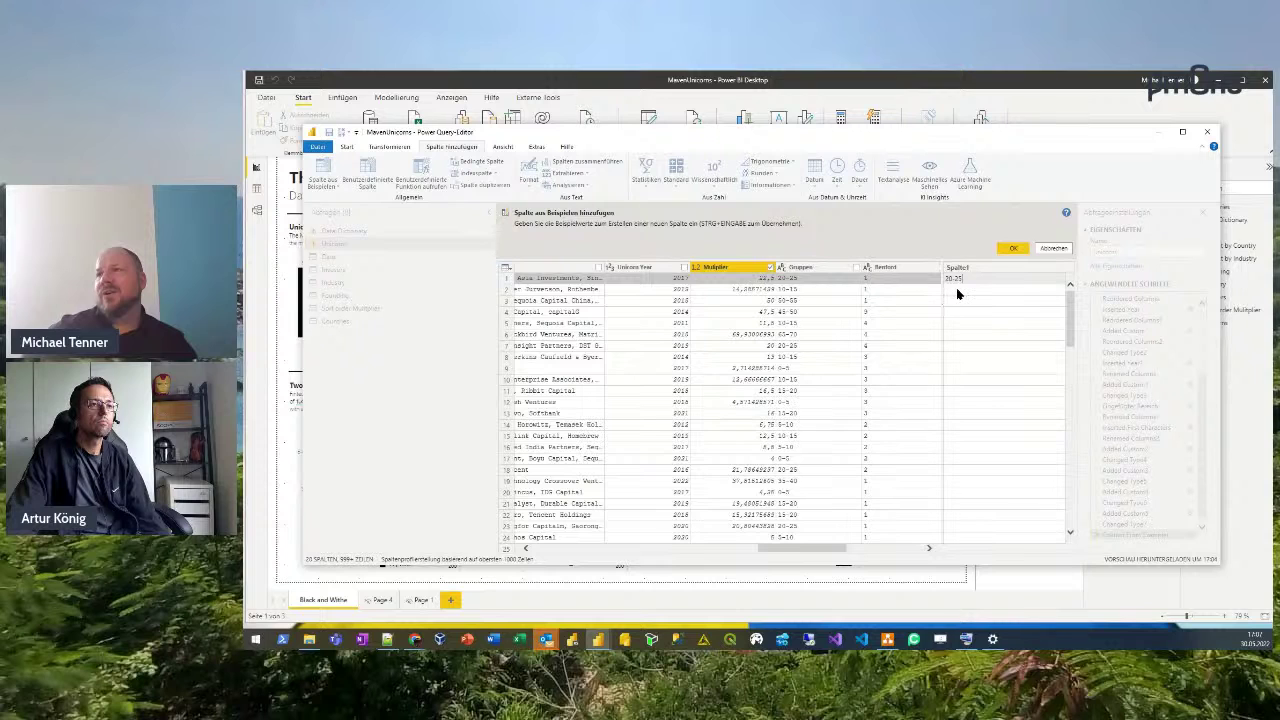
key("Return")
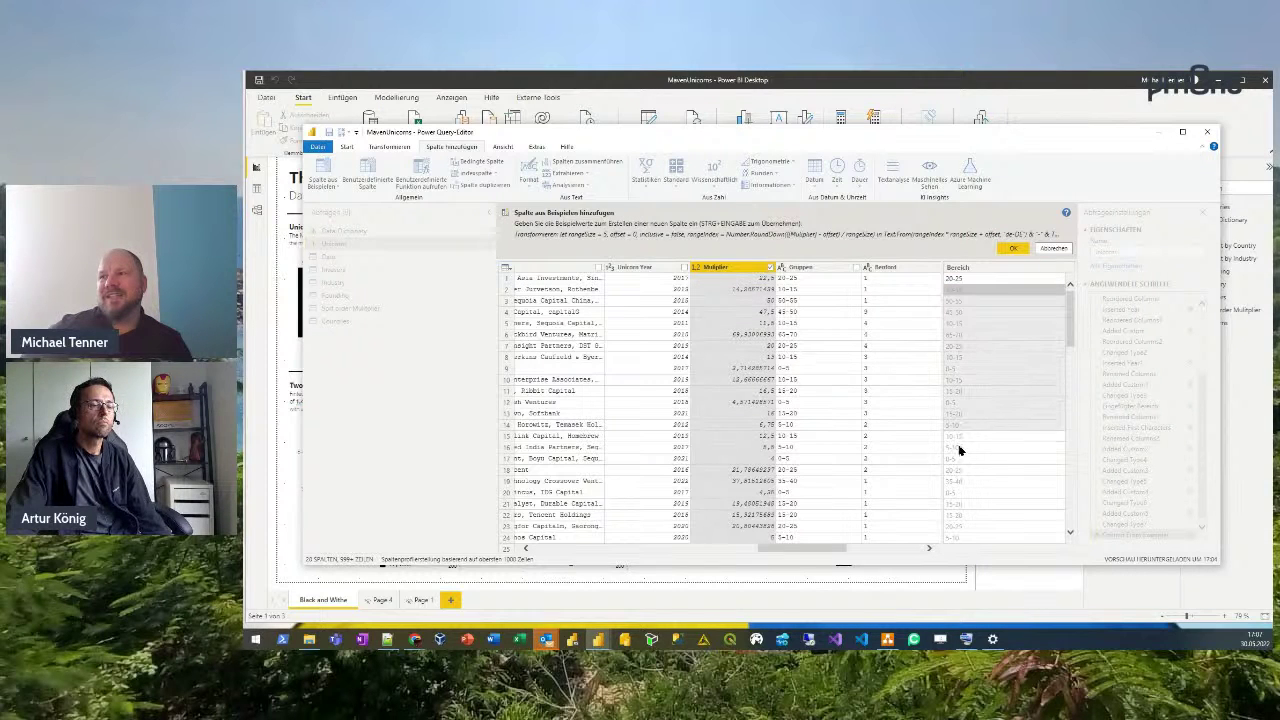
scroll(990, 313, "down", 10)
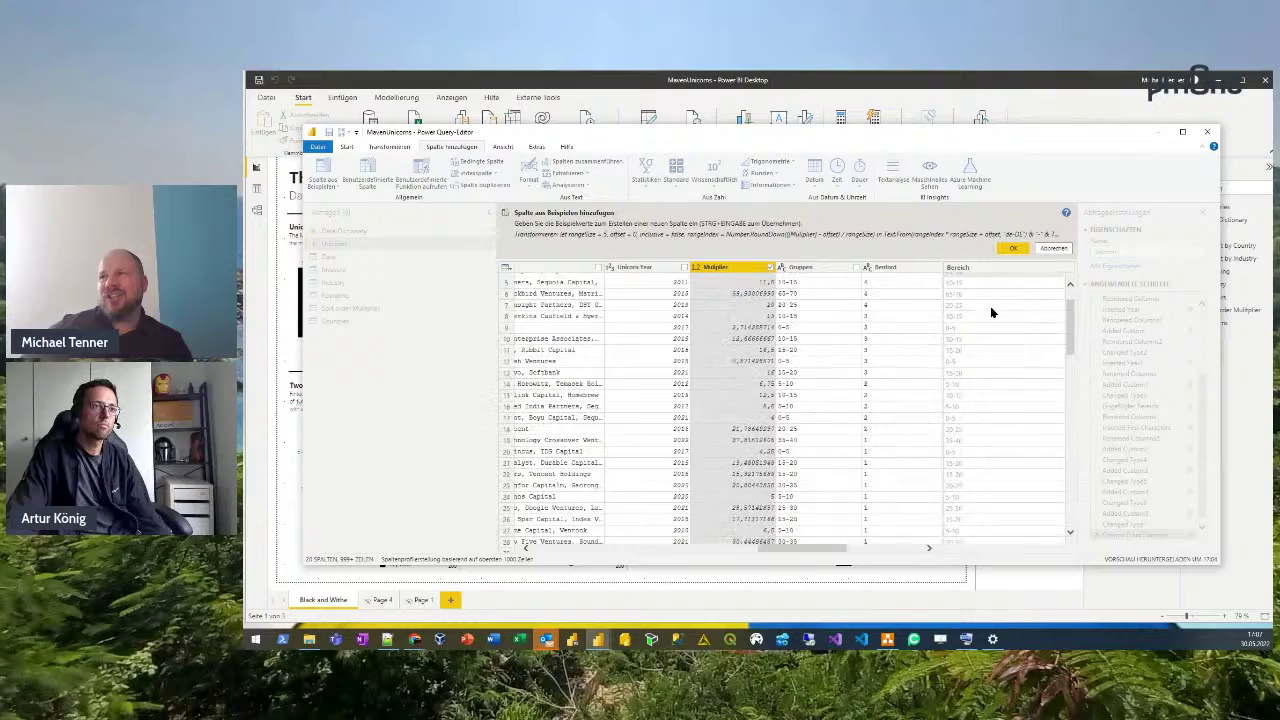
scroll(993, 370, "down", 9)
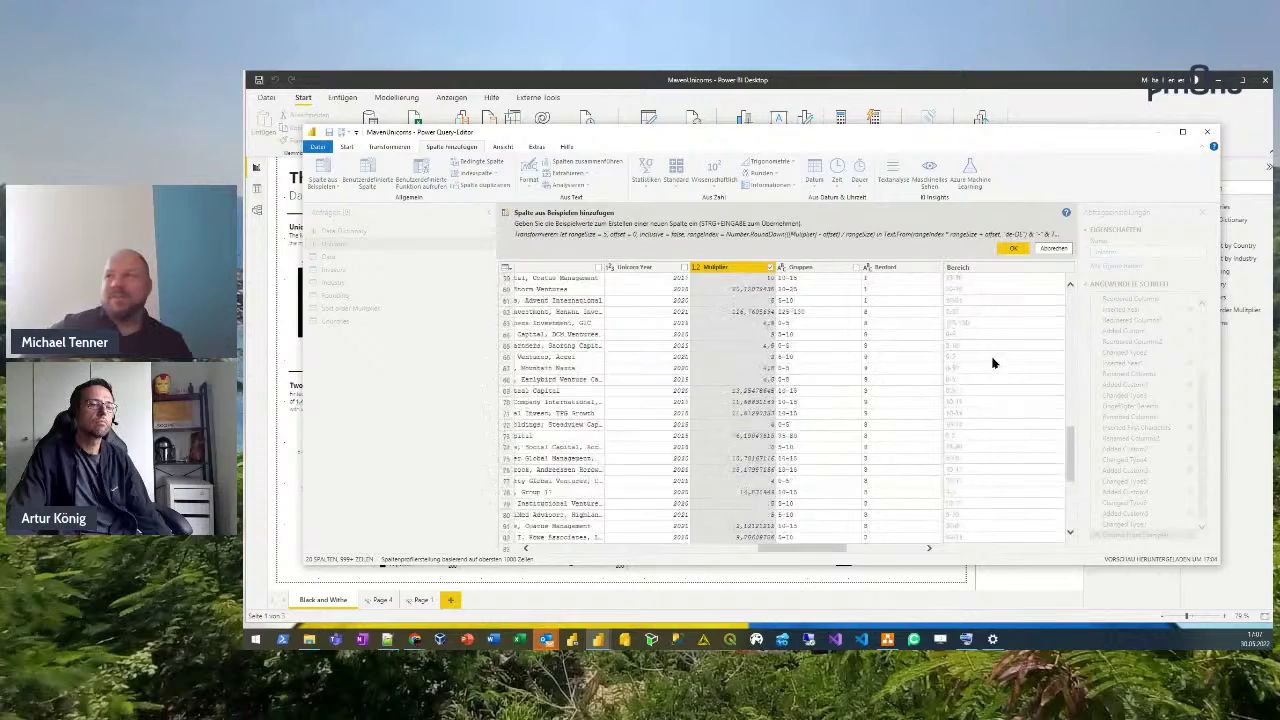
scroll(993, 365, "up", 20)
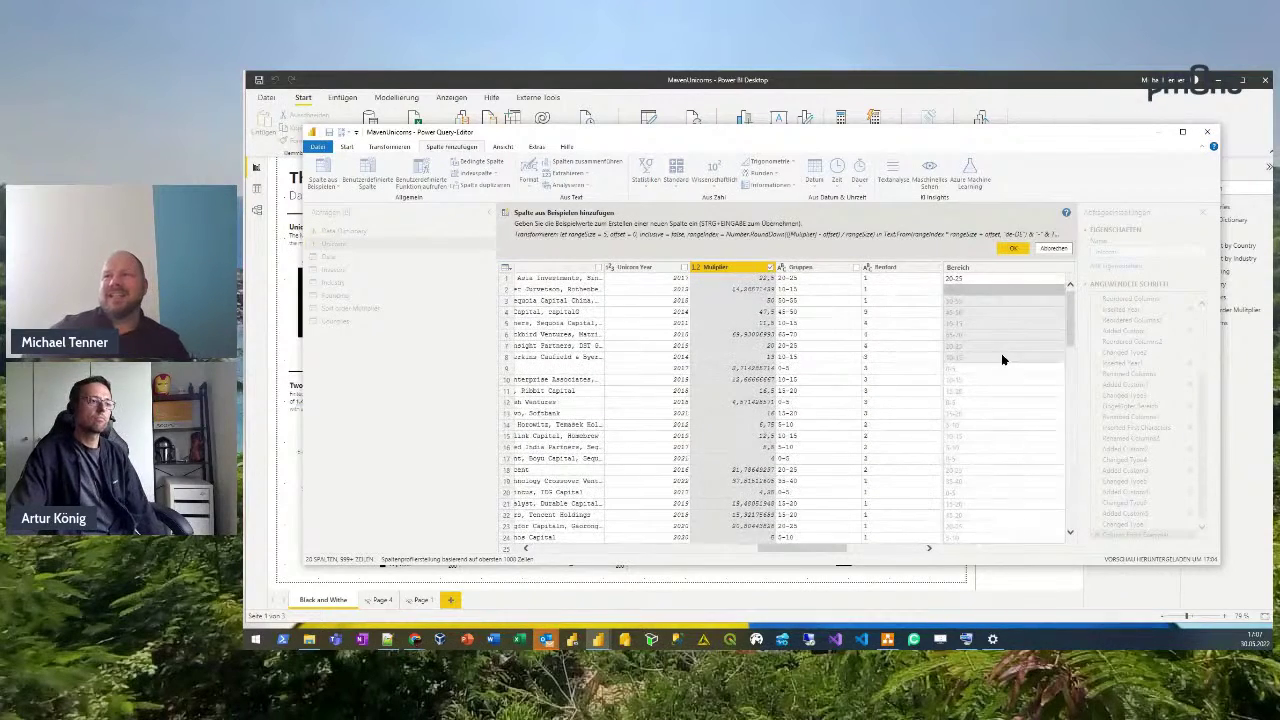
Cancel the new column from examples and inspect the available filter values of the Unicorns query's Valuation Group column.
left_click(1054, 249)
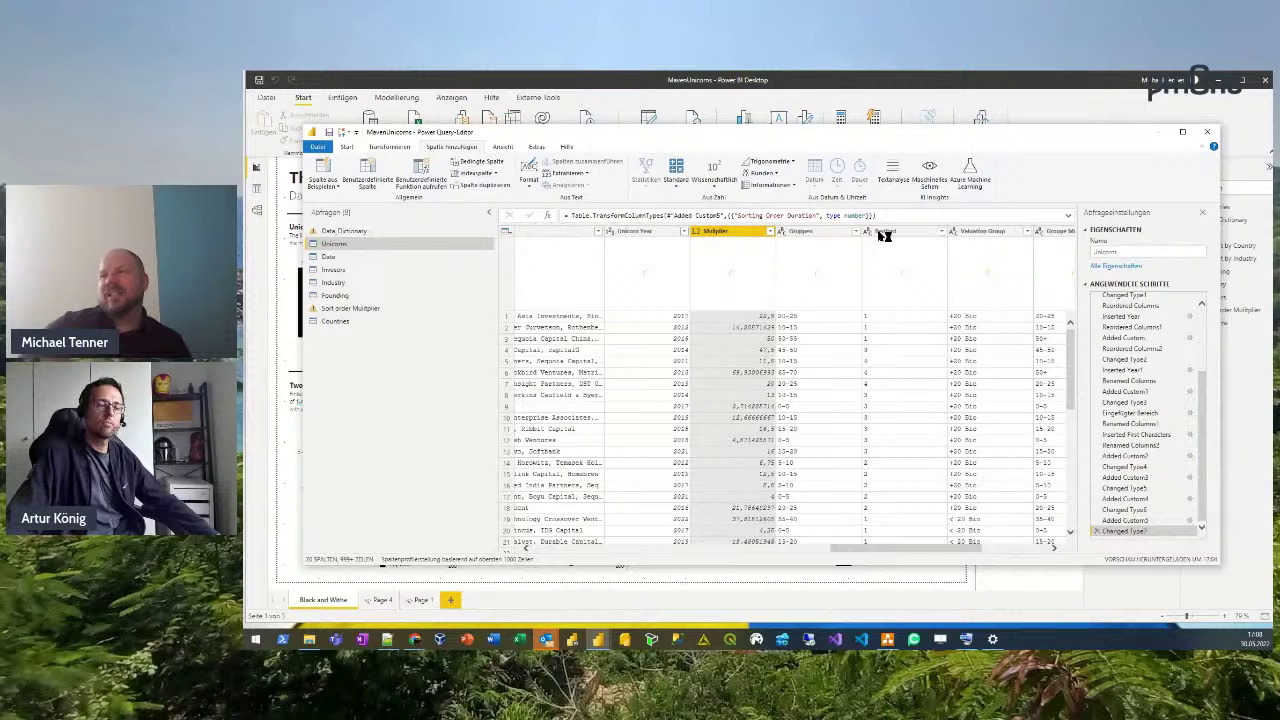
left_click_drag(937, 549, 960, 549)
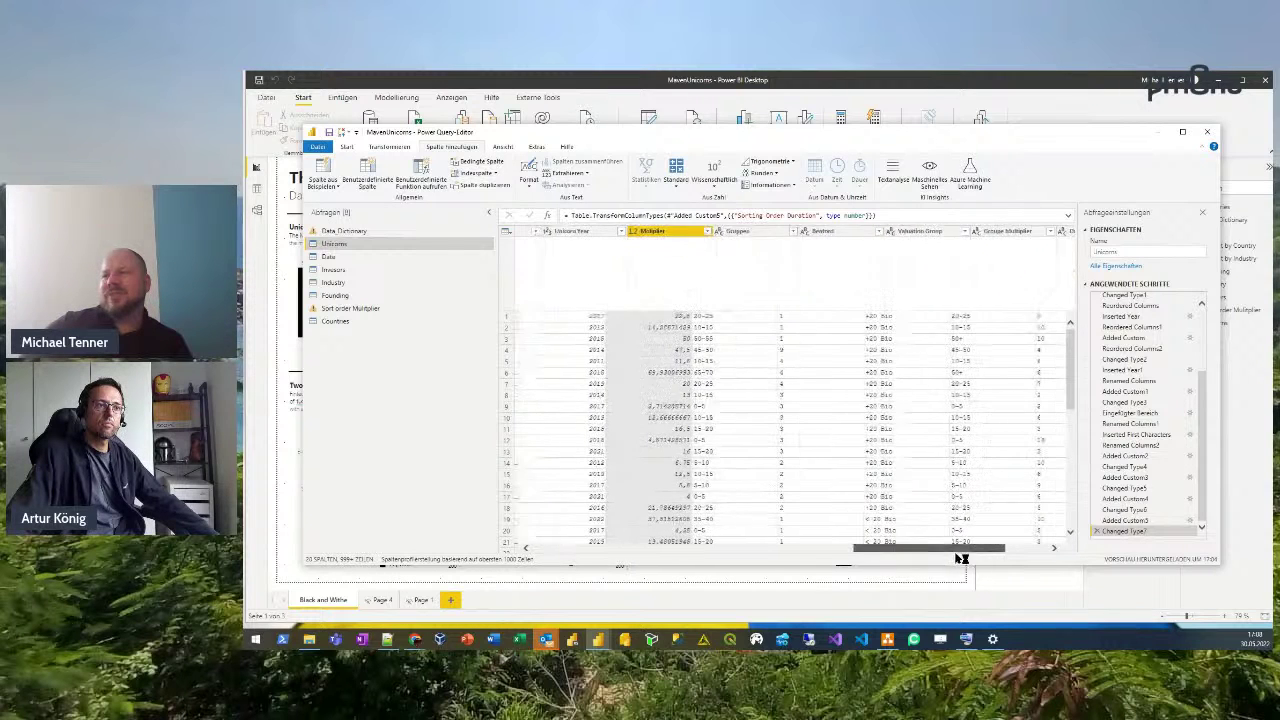
left_click(942, 231)
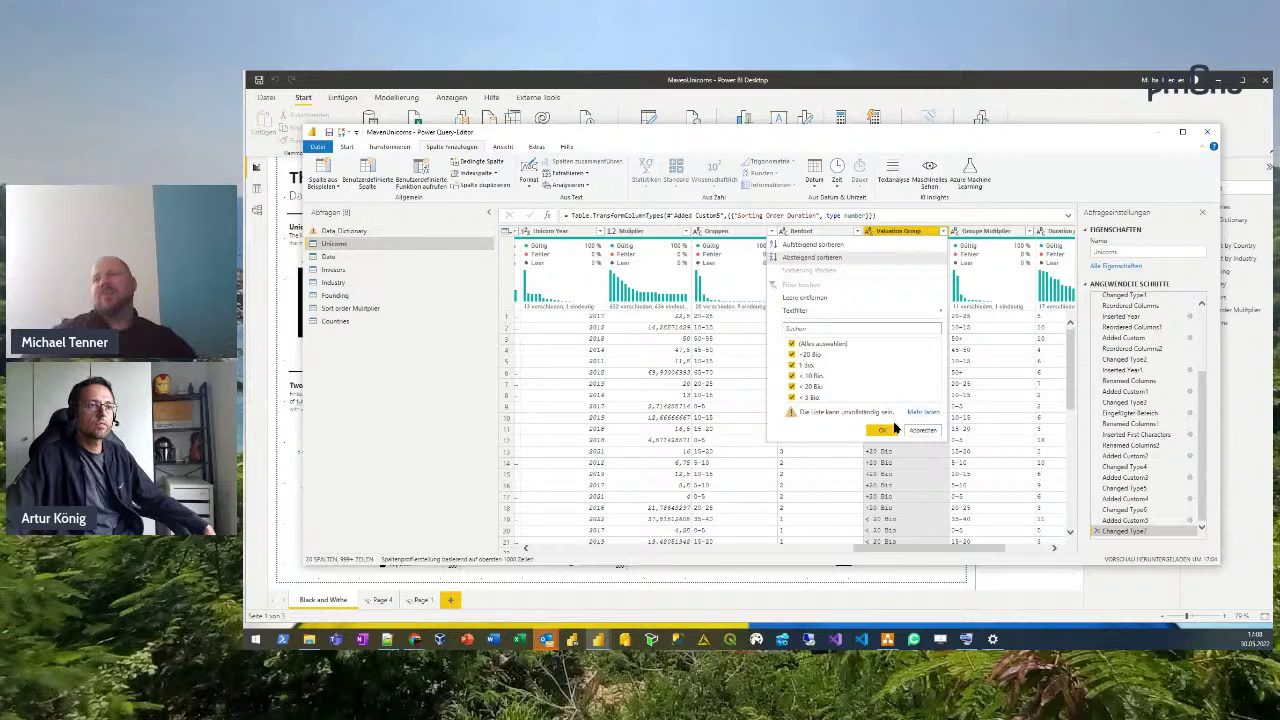
left_click(920, 431)
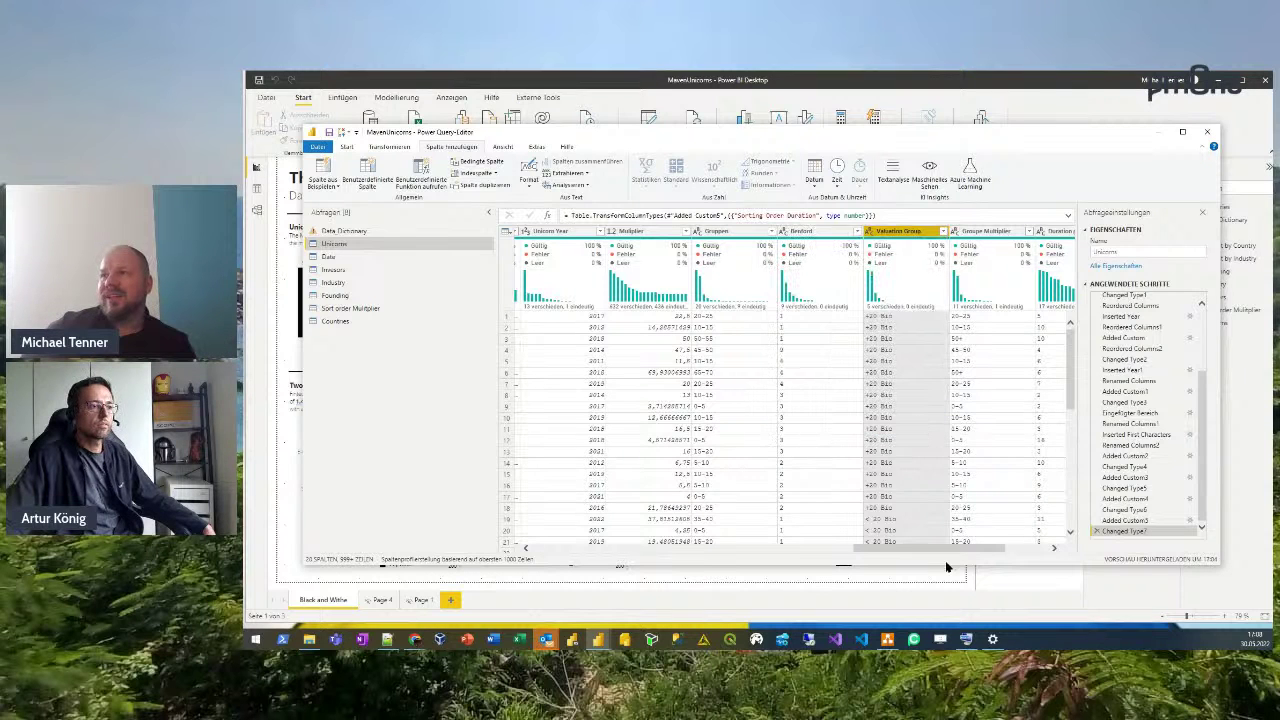
left_click_drag(910, 548, 873, 555)
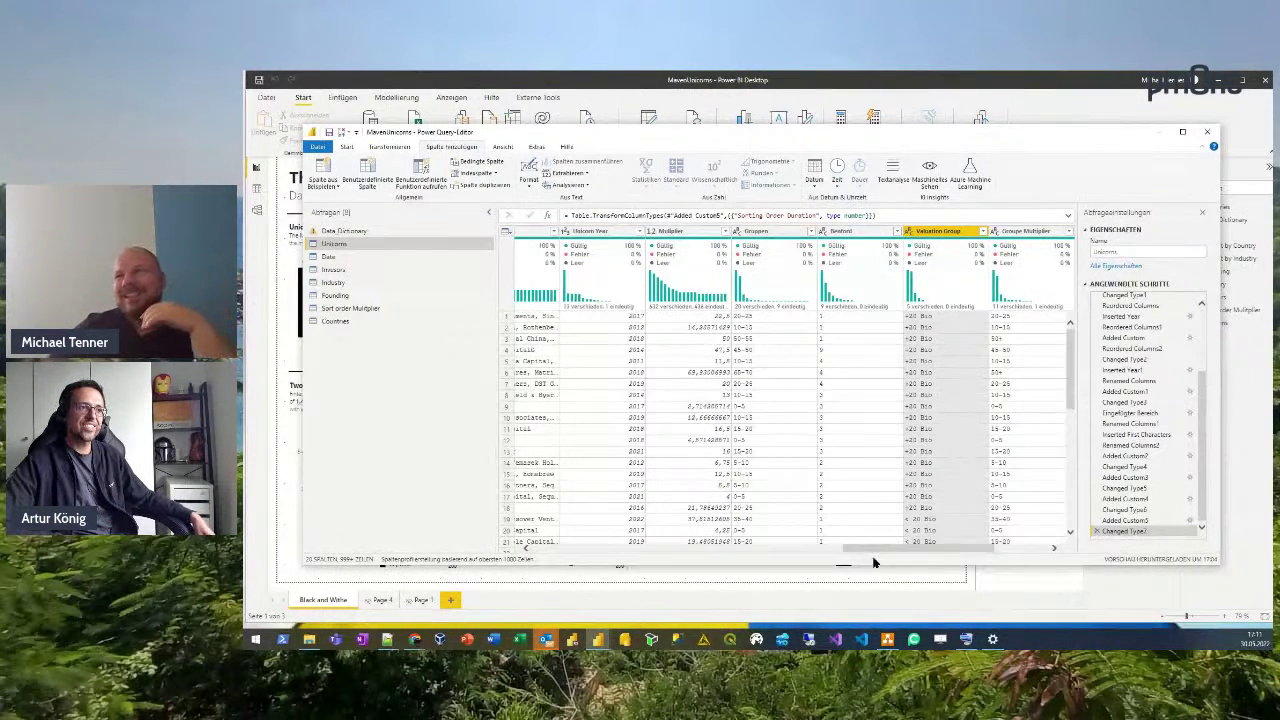
left_click_drag(878, 549, 850, 549)
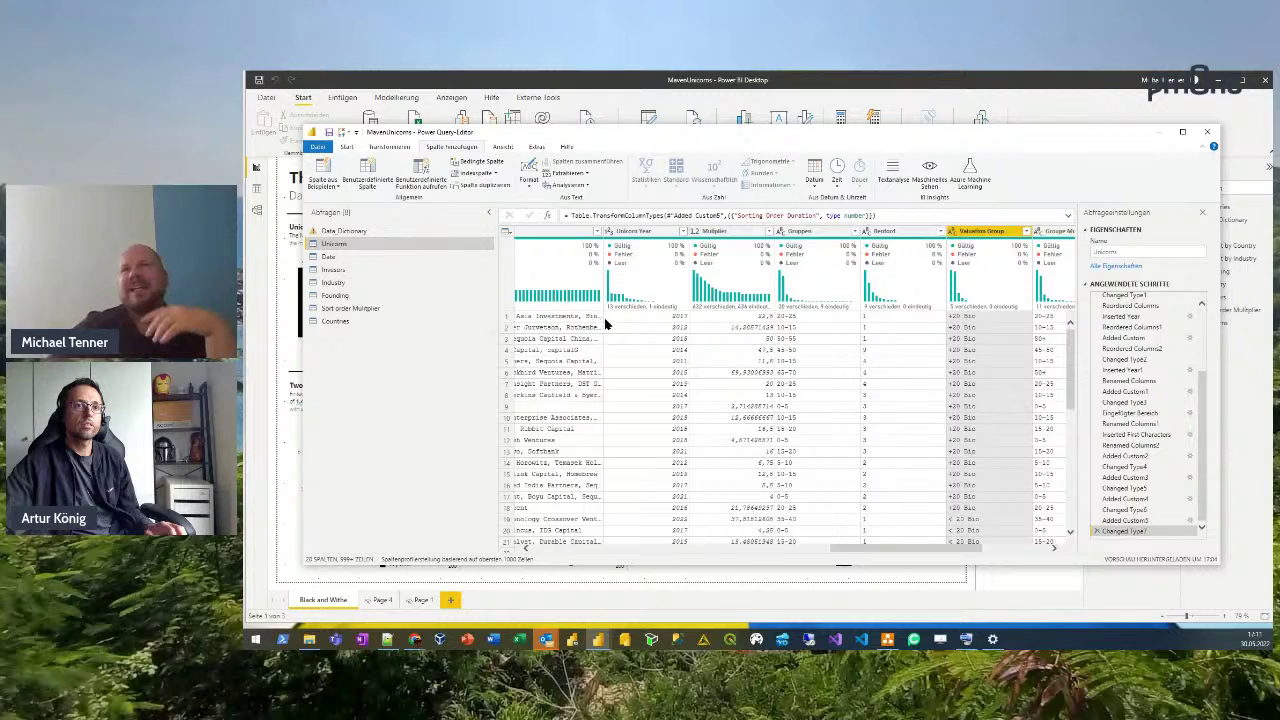
Open the Invesors query and review its applied steps from Promoted Headers through Replaced Value2.
left_click(341, 270)
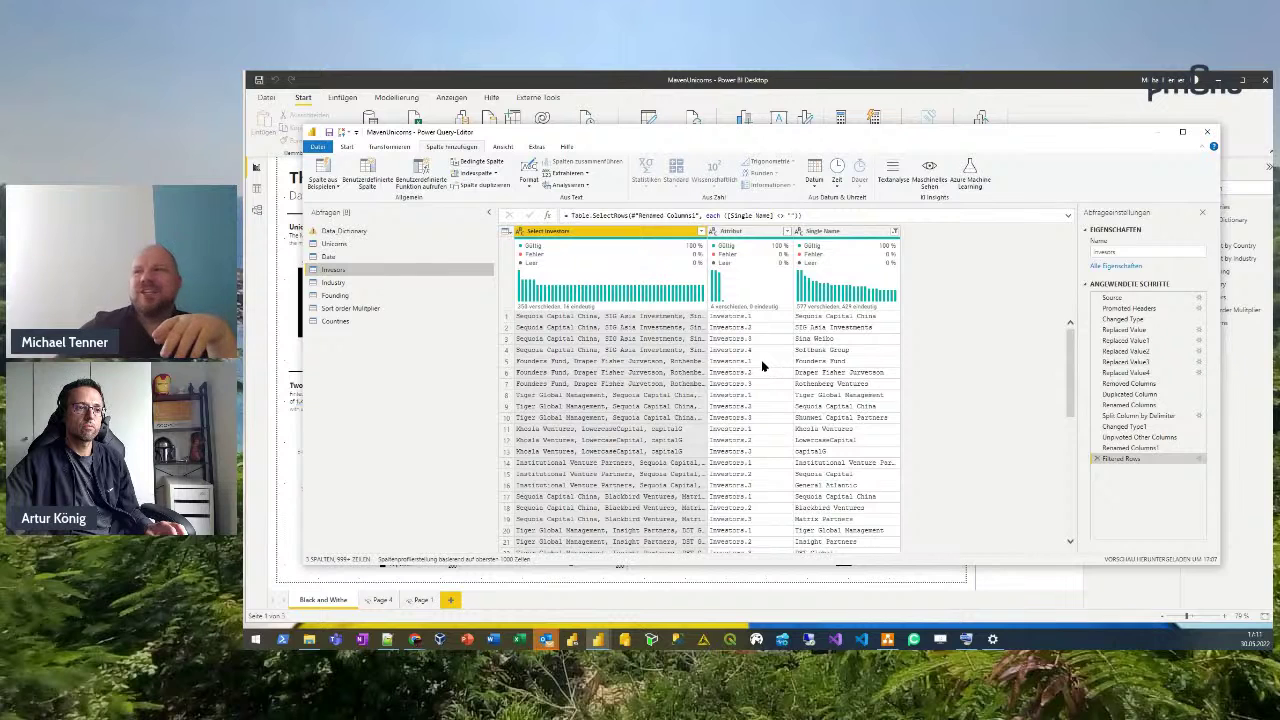
left_click(1121, 310)
left_click(1118, 320)
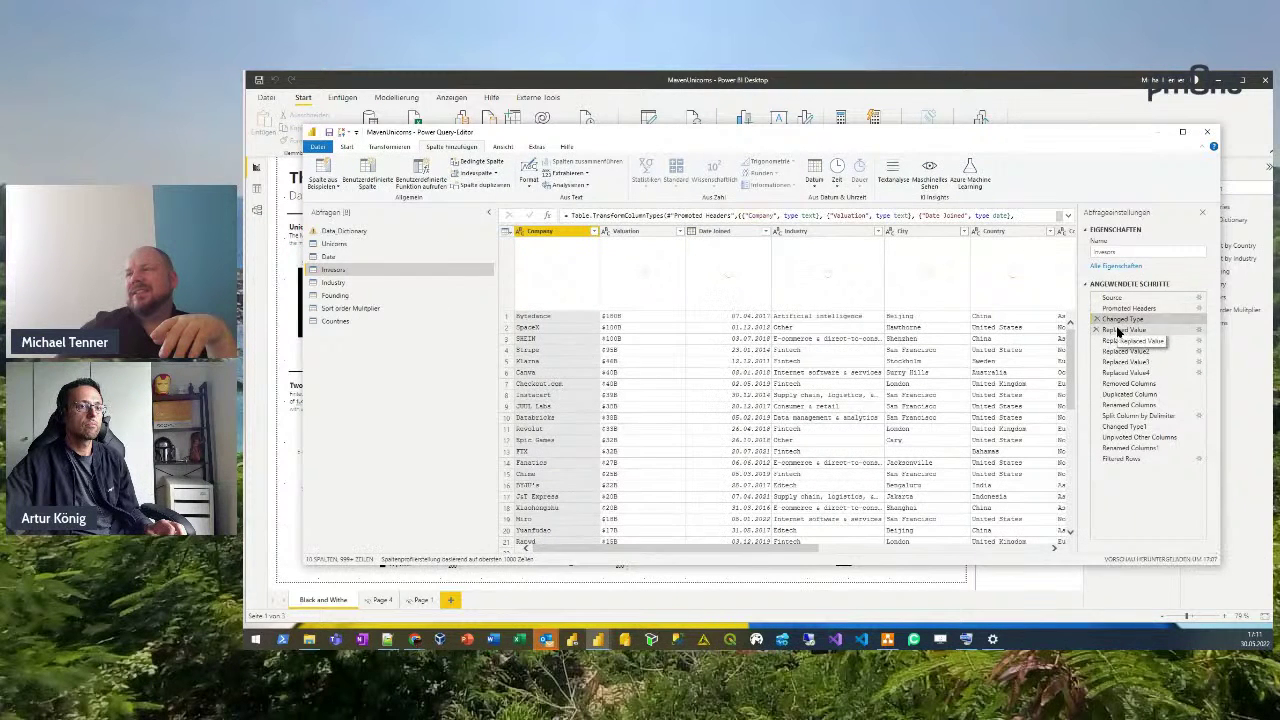
left_click(1120, 330)
left_click(1124, 341)
left_click(1126, 351)
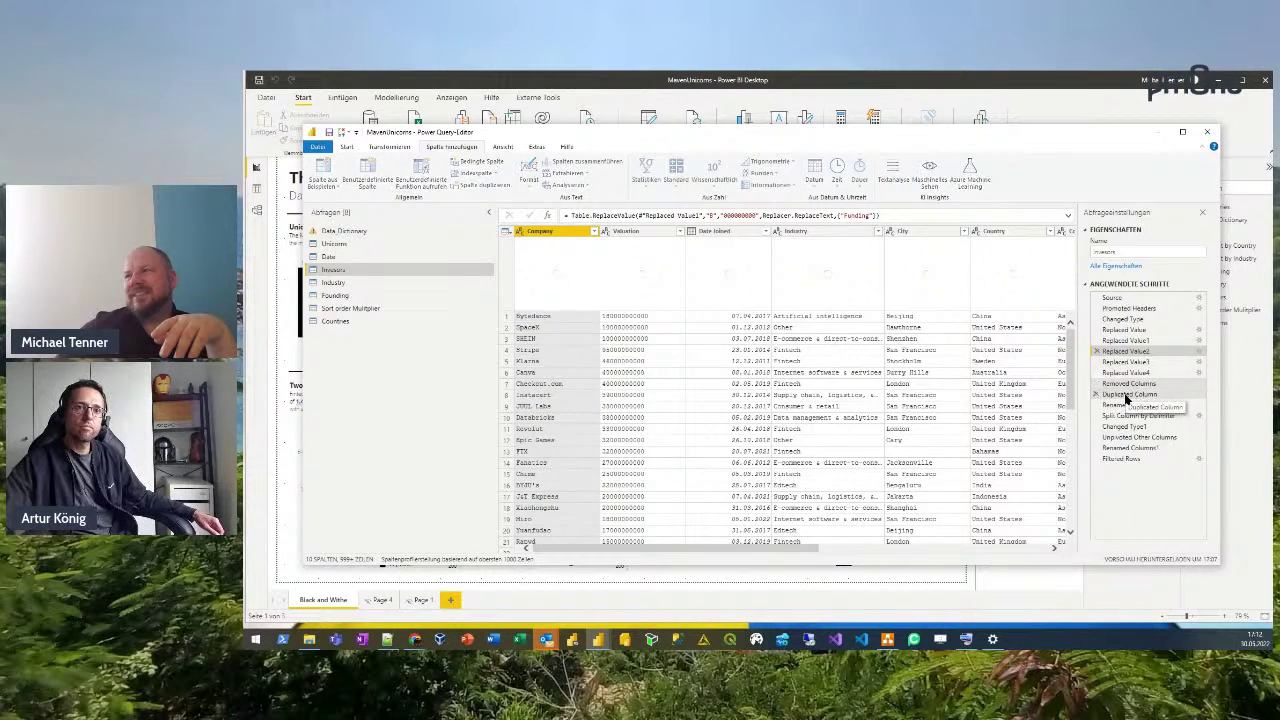
Show the Duplicated Column step and widen the Select Investors column to read the full comma-separated investor lists.
left_click(1125, 396)
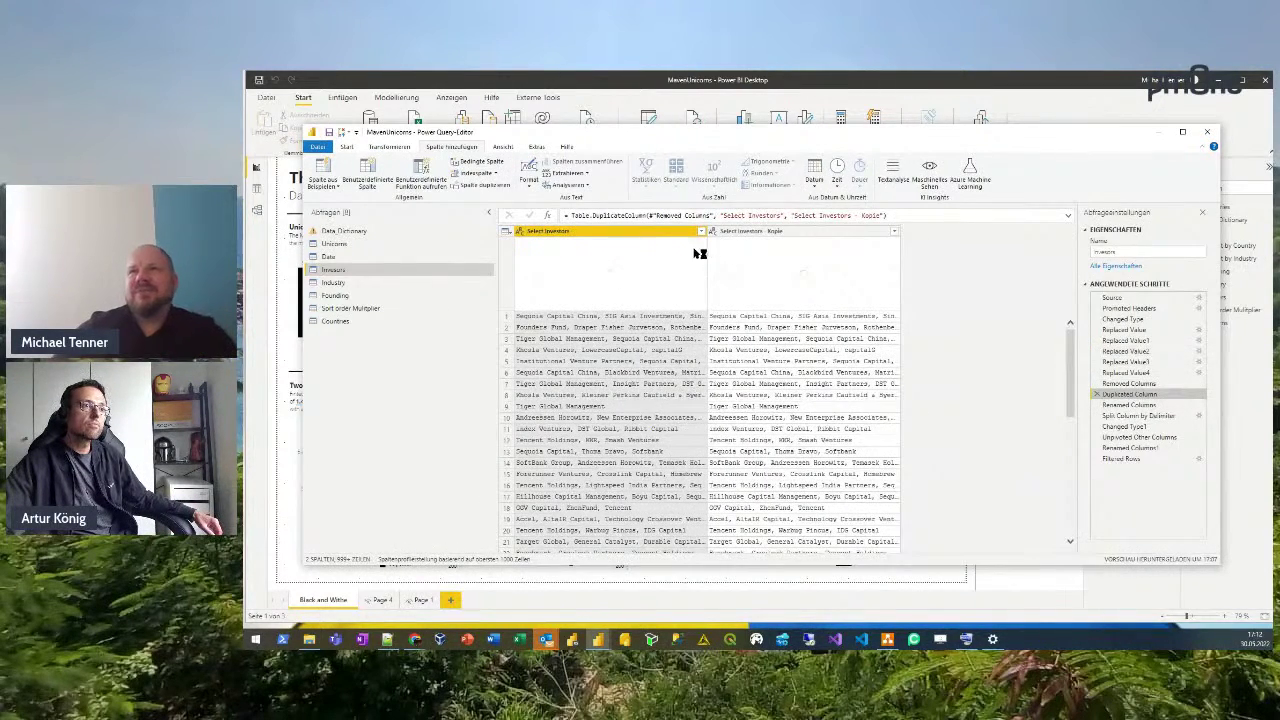
left_click_drag(700, 254, 821, 247)
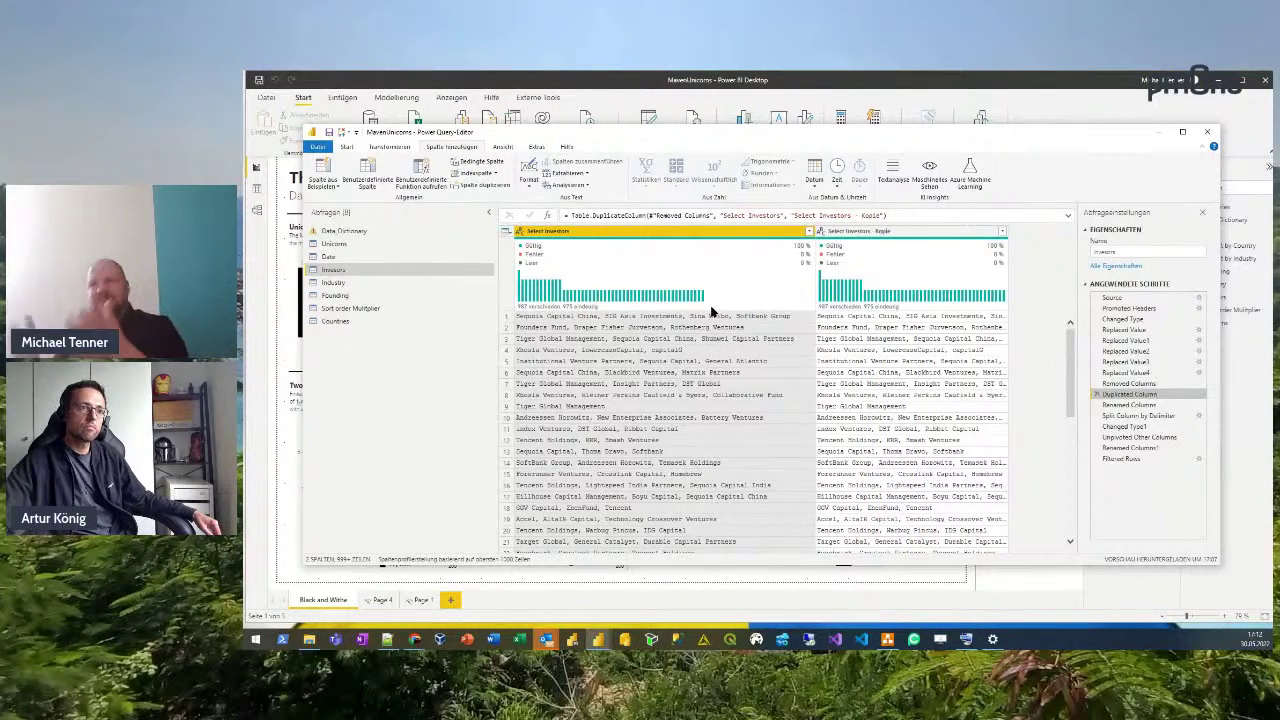
mouse_move(711, 312)
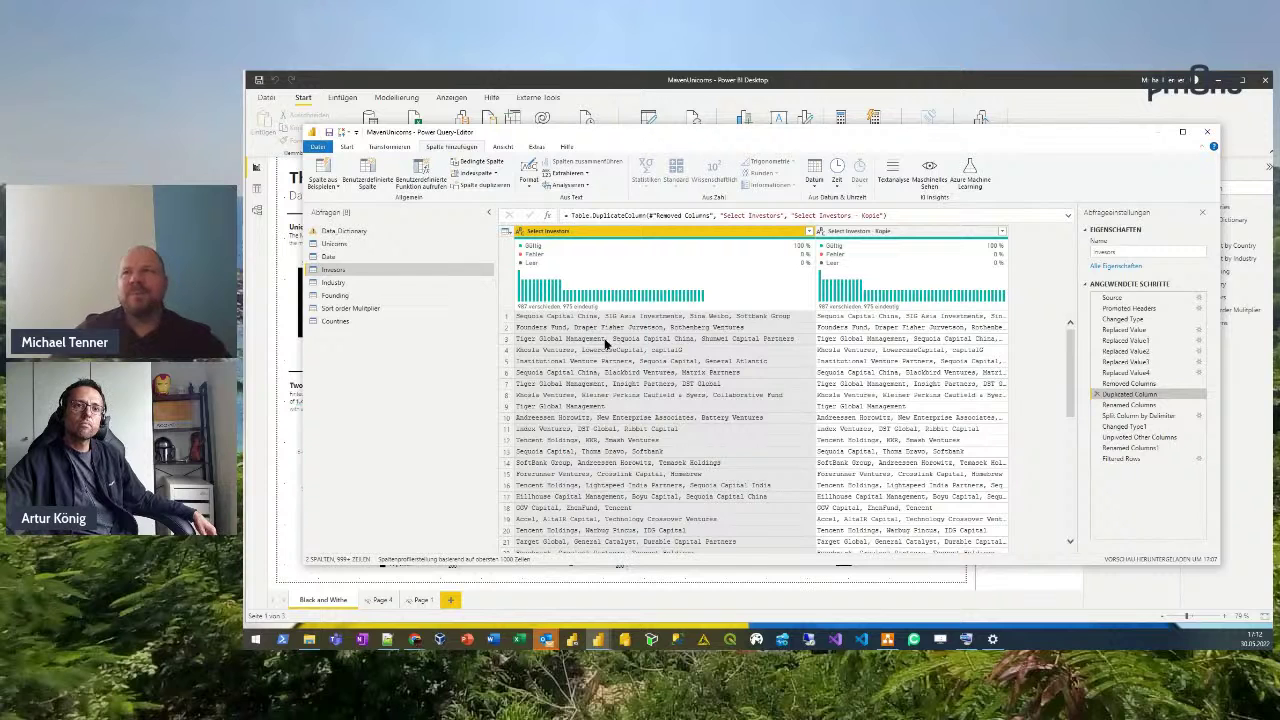
mouse_move(886, 295)
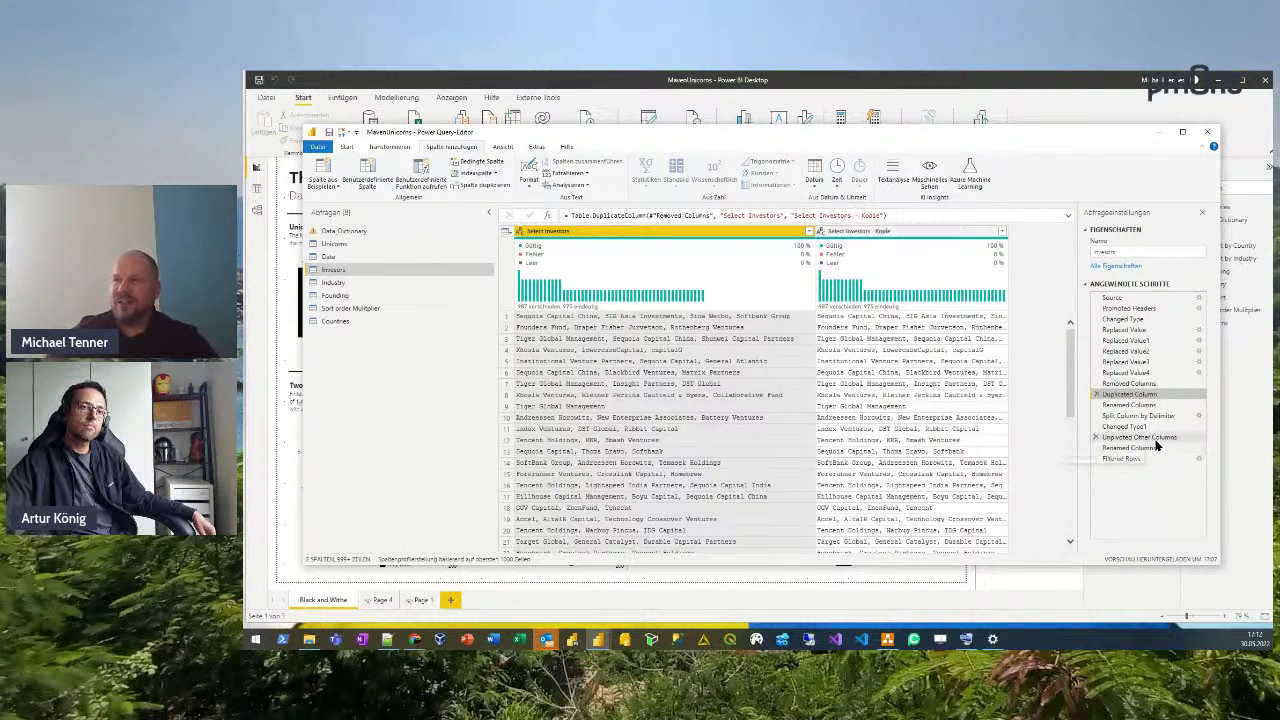
Review the Renamed Columns, Split Column by Delimiter and Unpivoted Other Columns steps of the Invesors query, including all split investor columns.
left_click(1150, 404)
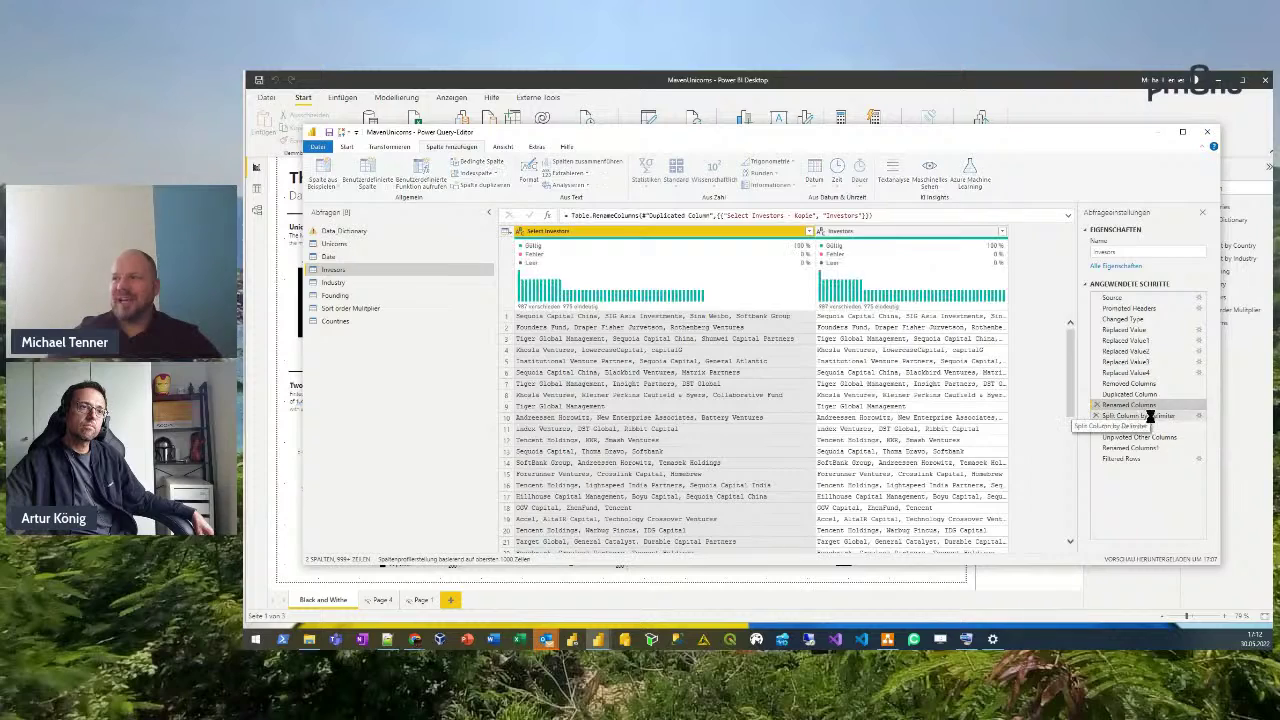
left_click(1146, 415)
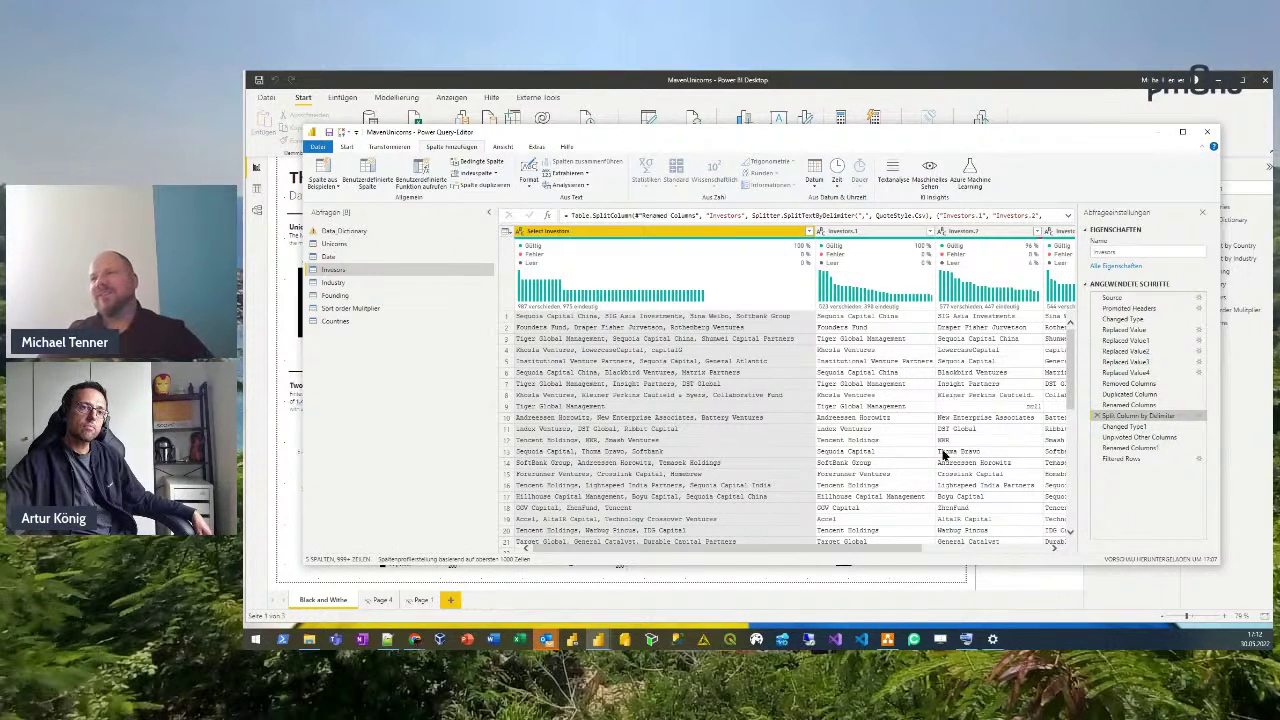
left_click_drag(908, 548, 1065, 548)
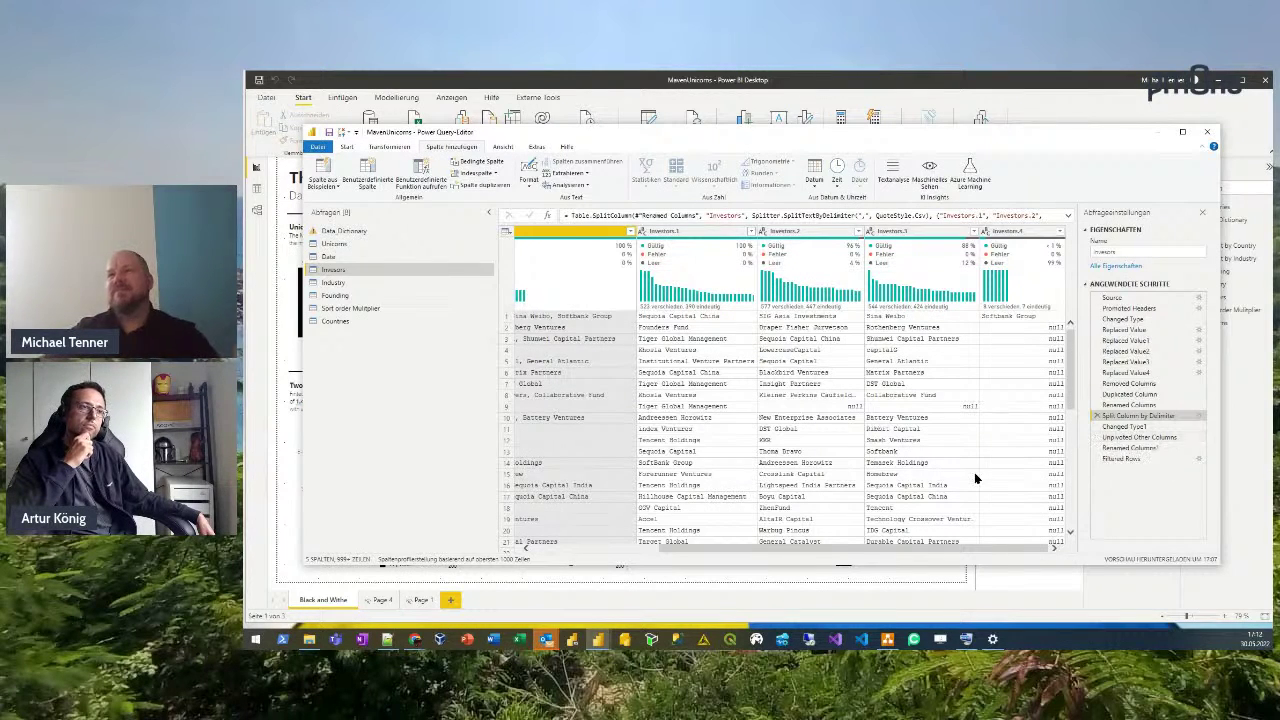
left_click(1136, 440)
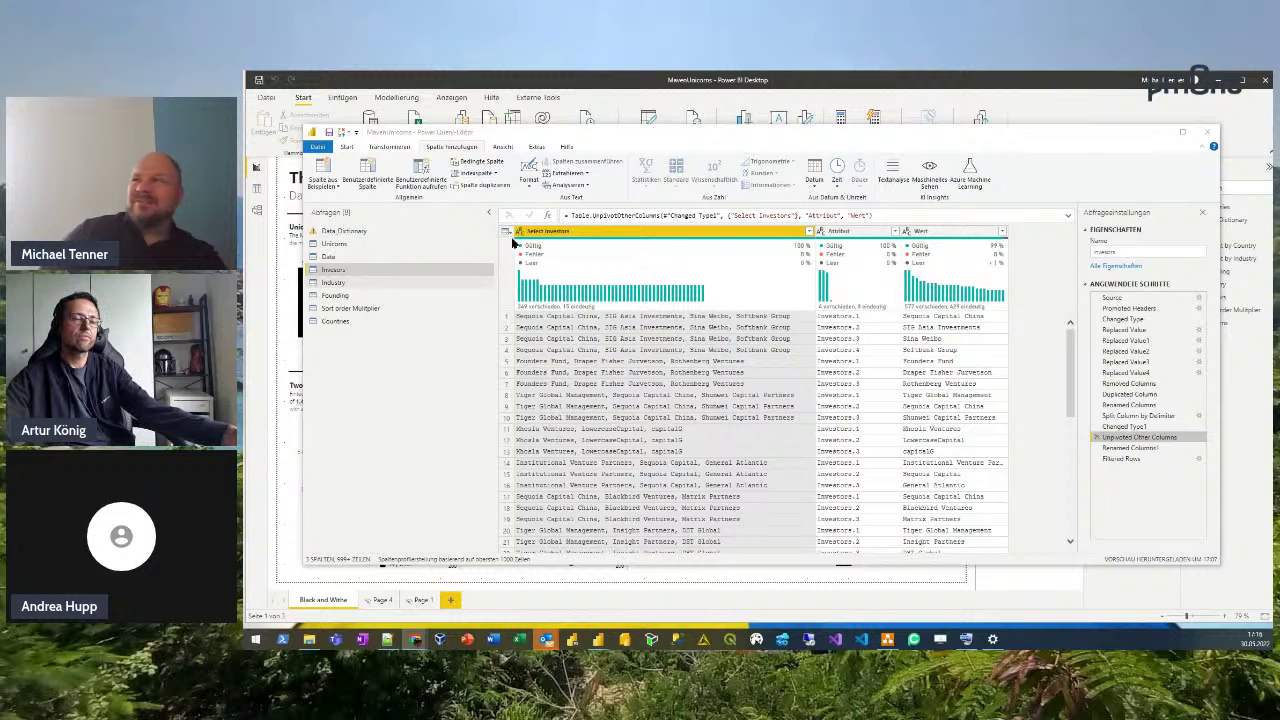
Look through the Founding, Unicorns, Industry and Invesors queries to compare the dimension tables with the main table.
left_click(362, 296)
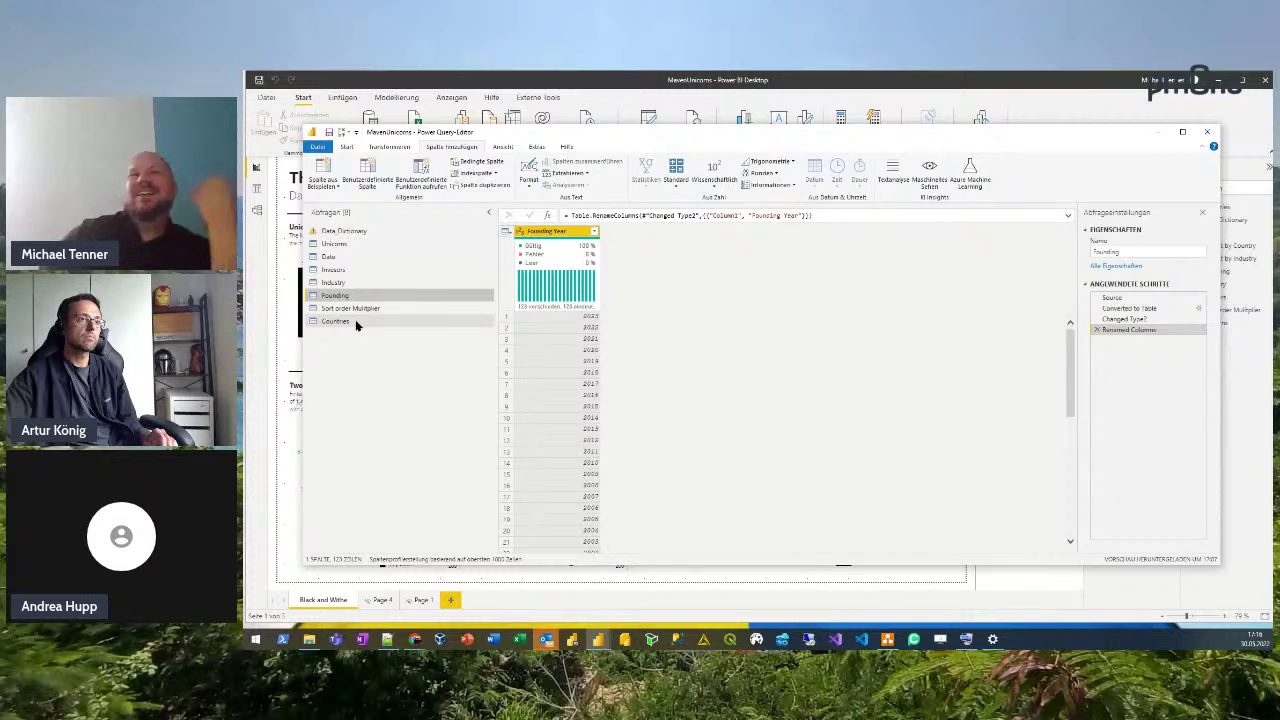
left_click_drag(355, 322, 396, 321)
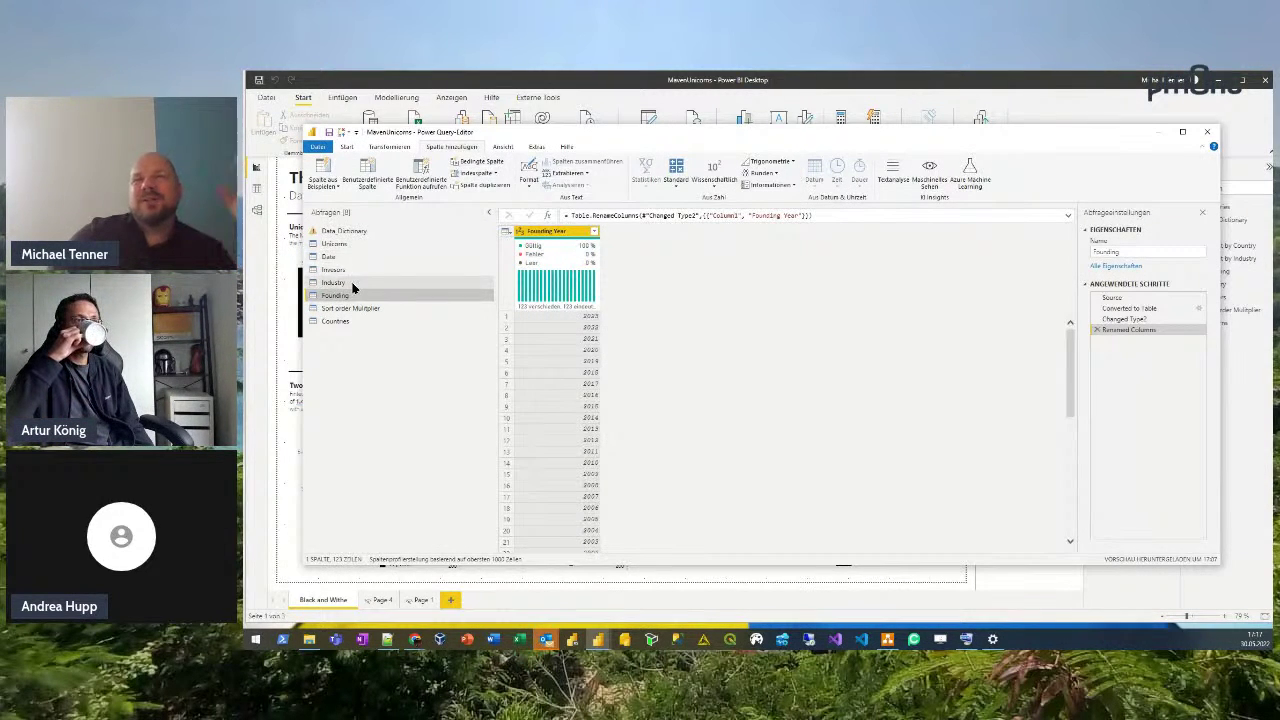
left_click(357, 247)
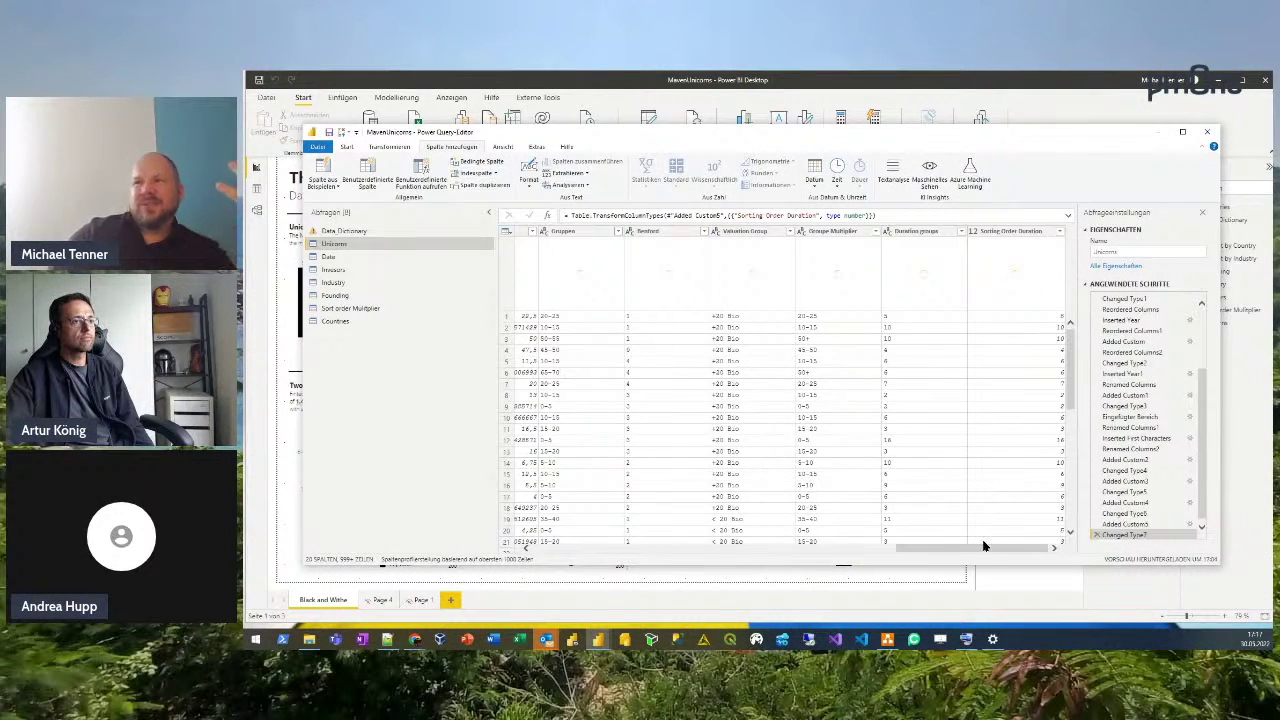
left_click_drag(955, 545, 624, 574)
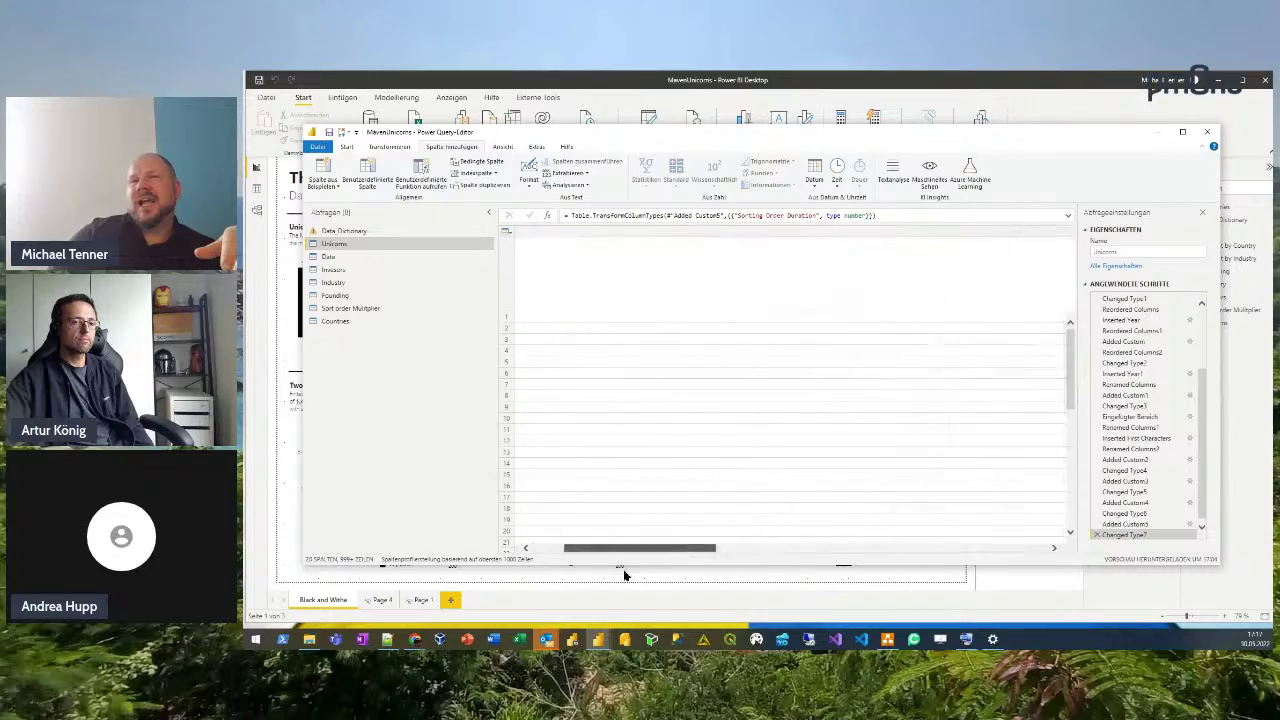
left_click(340, 284)
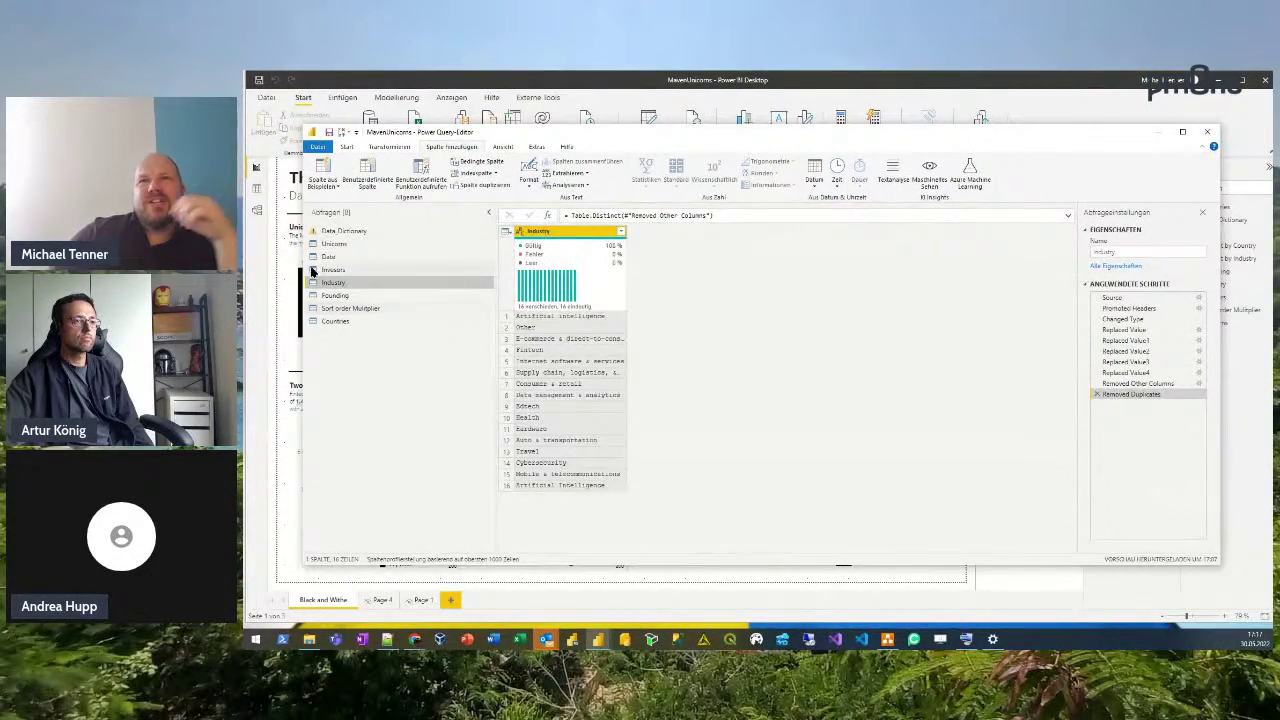
left_click(333, 270)
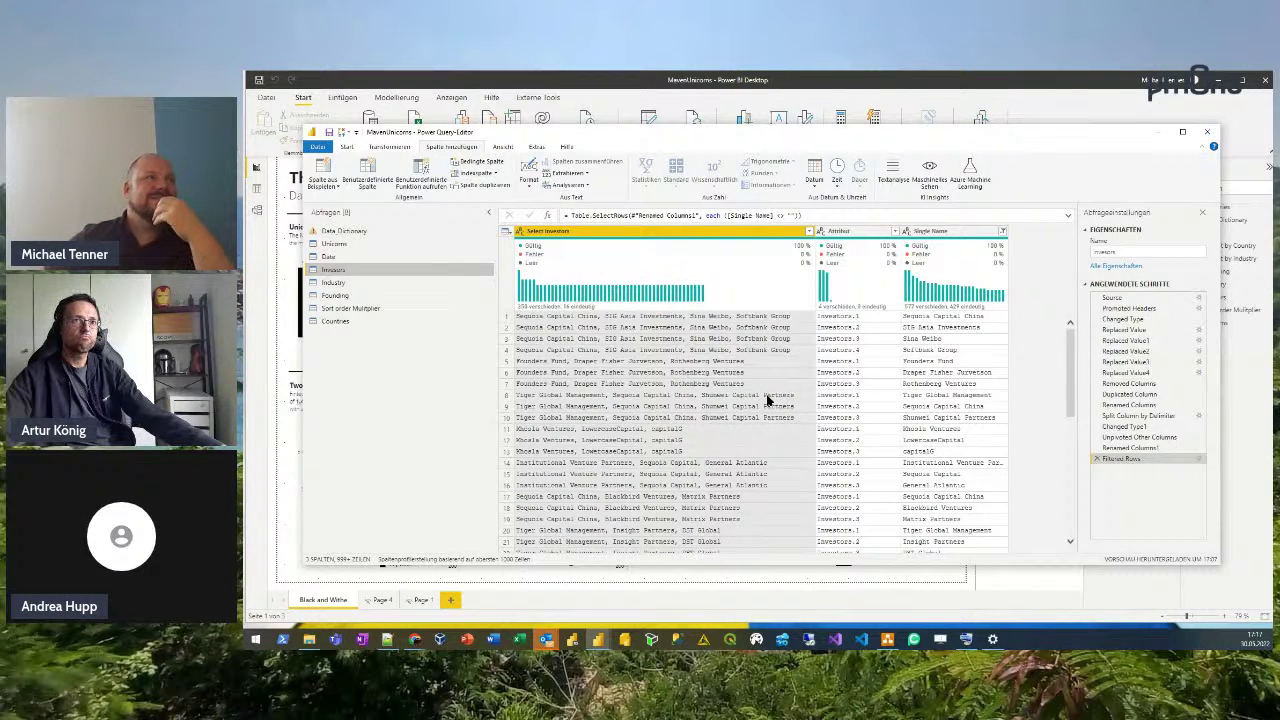
Close the Power Query editor without applying the changes now and open the data model diagram.
left_click(1210, 134)
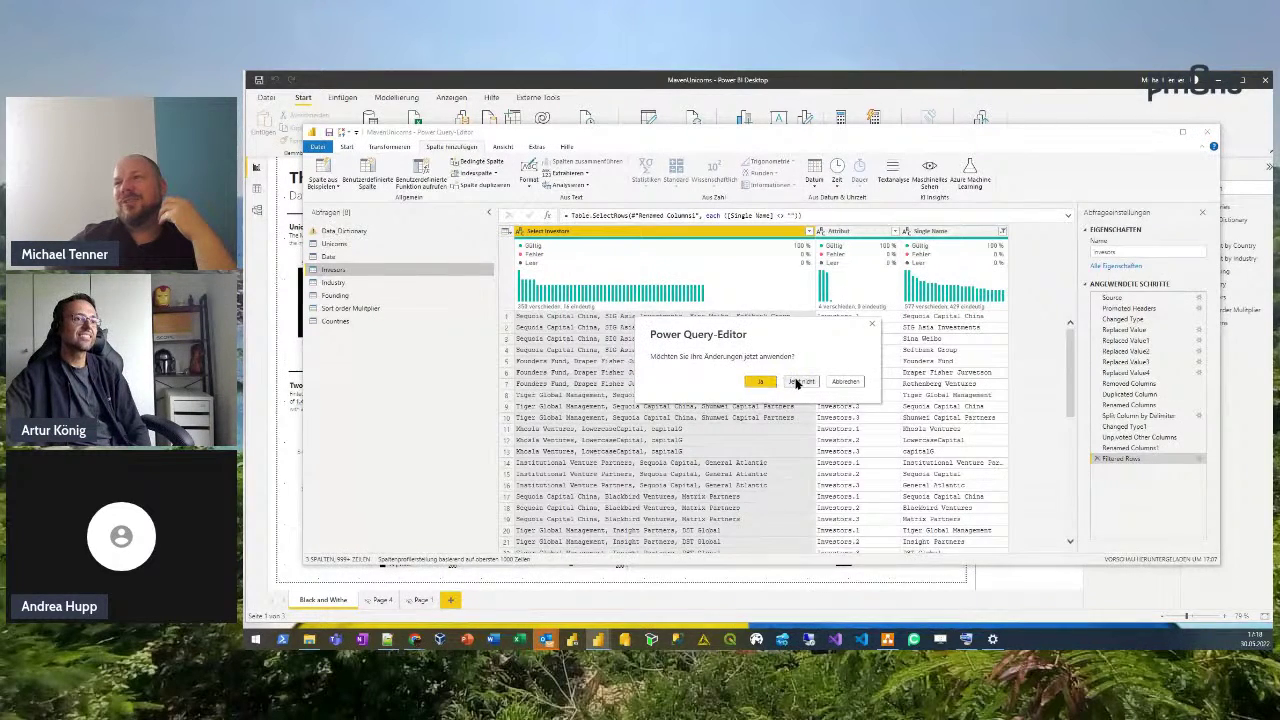
left_click(799, 382)
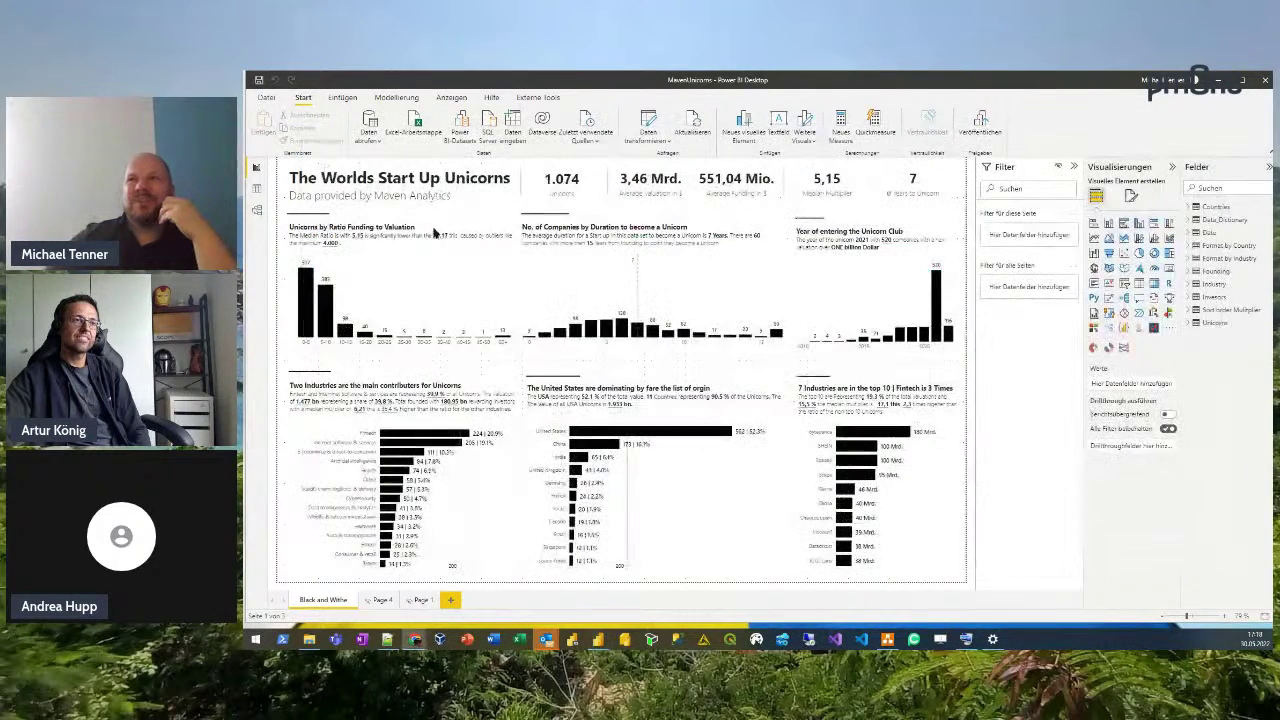
left_click(257, 210)
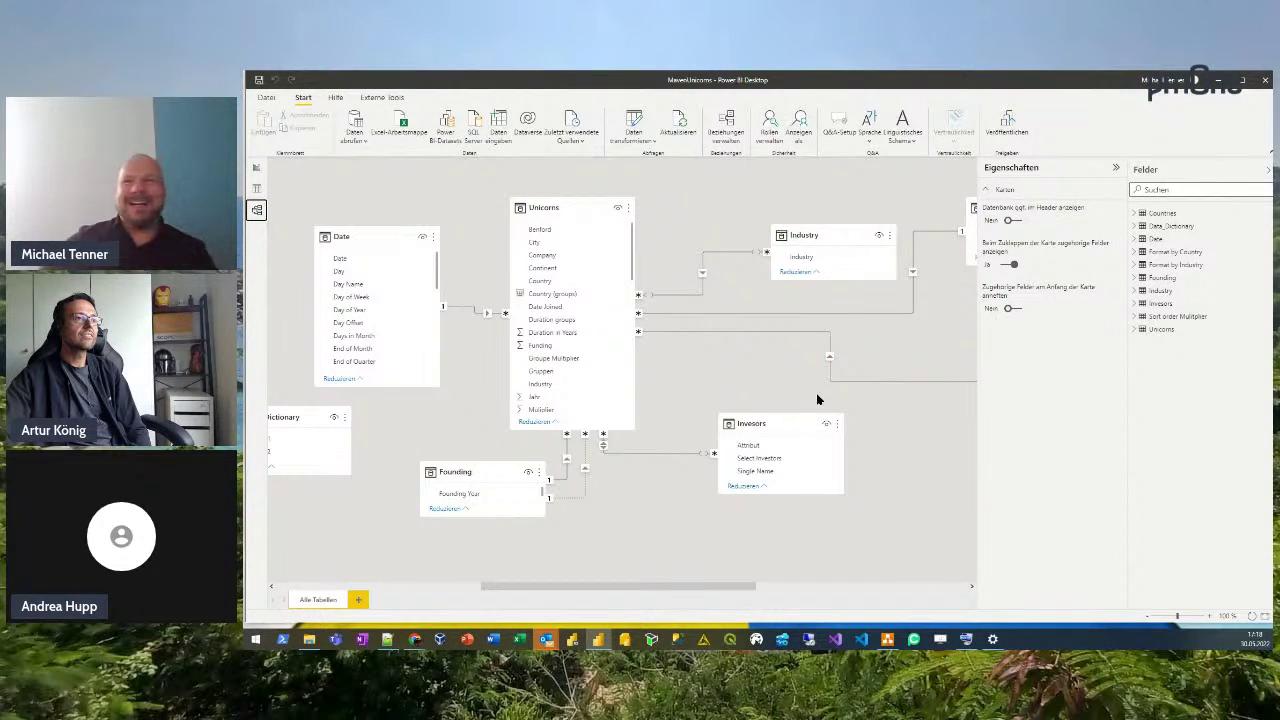
In the model diagram, shift Invesors slightly right, place Format by Country under Format by Industry, and move Countries just below Sort order Mulitplier.
left_click_drag(757, 424, 781, 424)
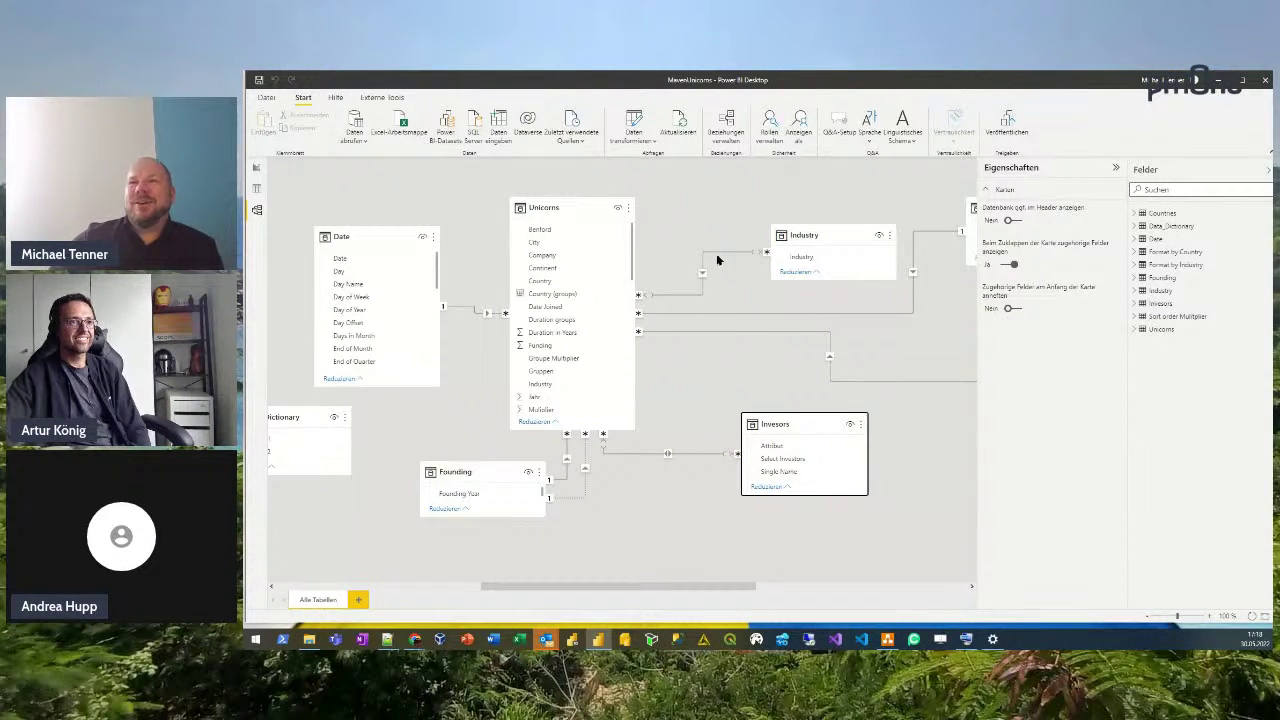
left_click_drag(644, 585, 851, 594)
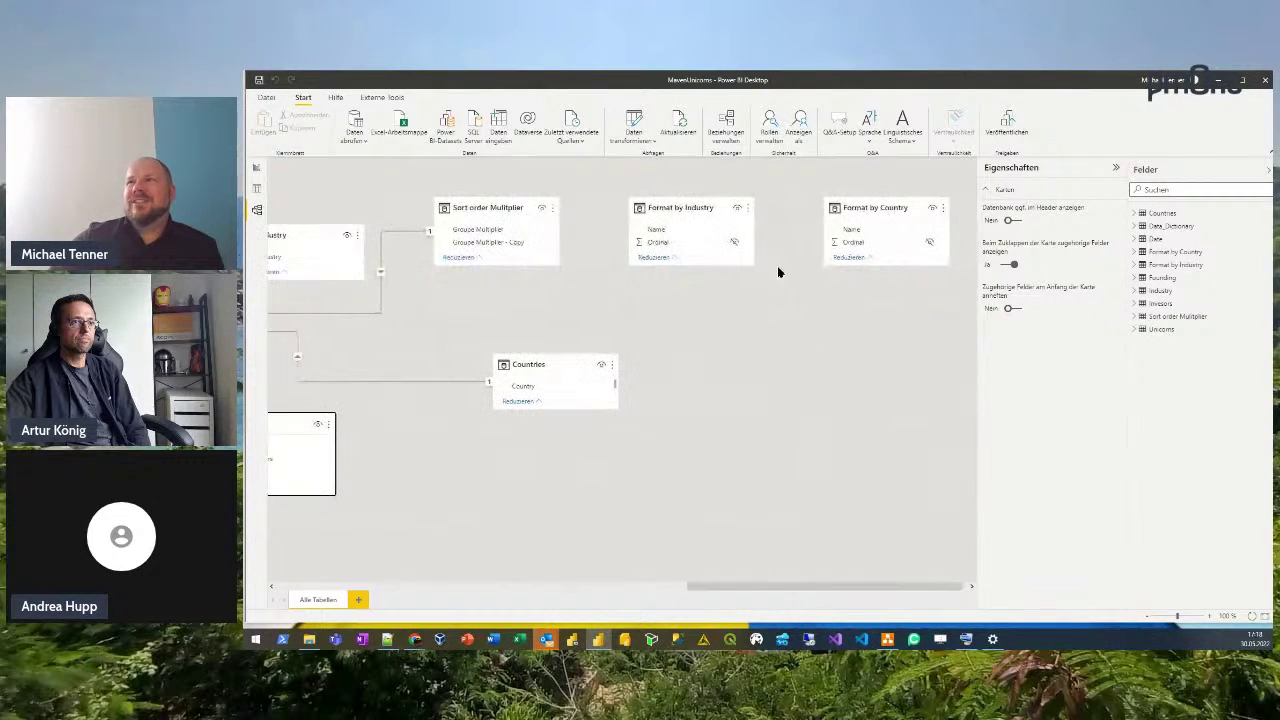
left_click_drag(880, 205, 857, 280)
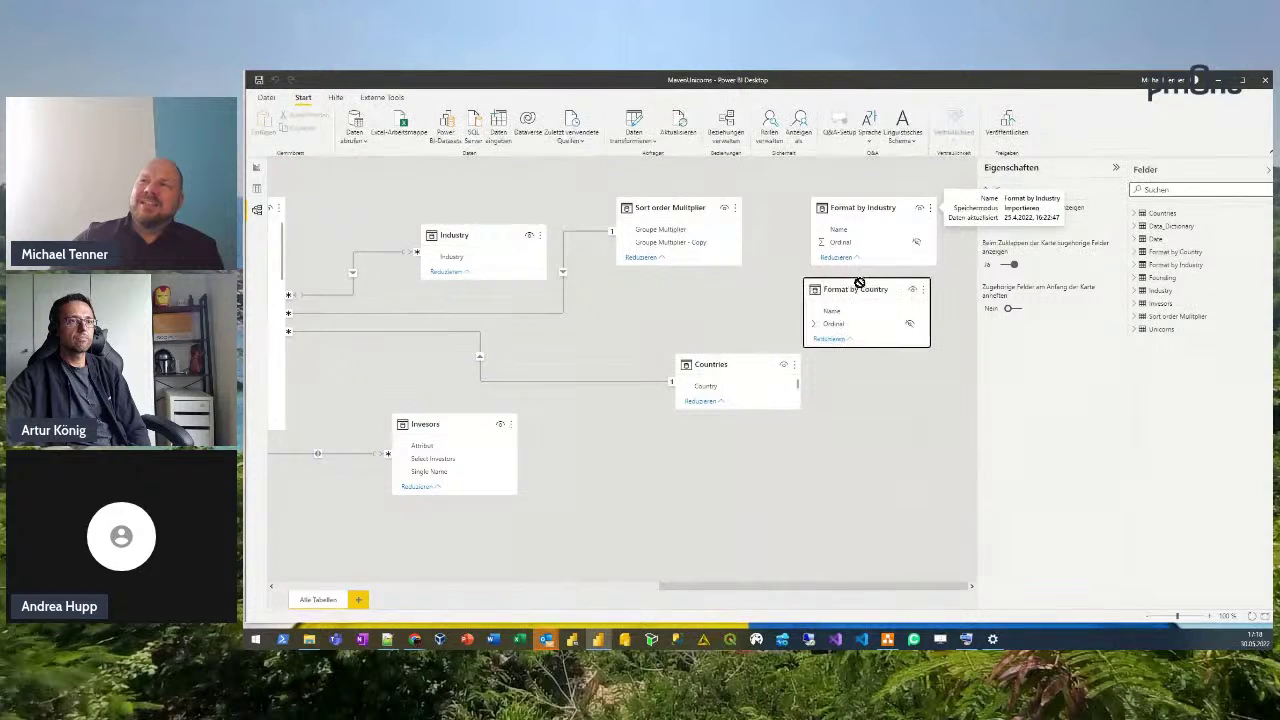
left_click_drag(743, 360, 660, 284)
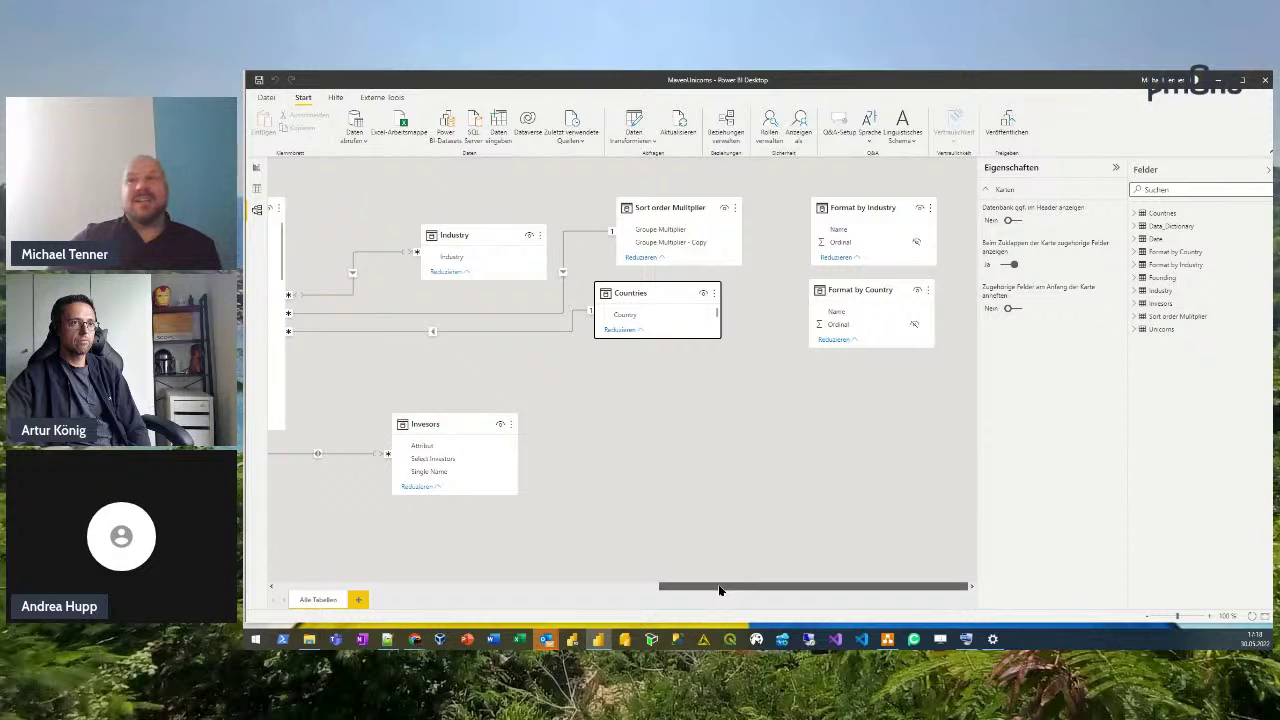
Move the Data_Dictionary table to the upper left of the Date table, then bring the Unicorns table's relationships back into view.
left_click_drag(718, 588, 488, 606)
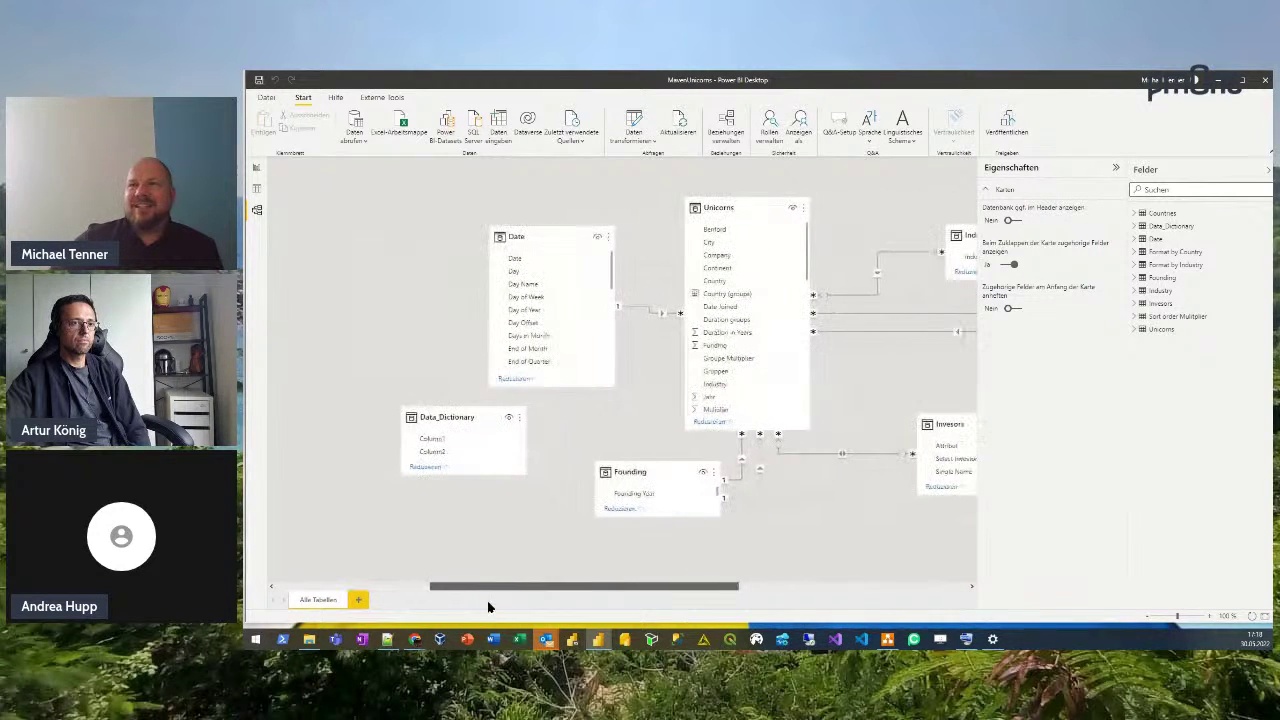
left_click_drag(432, 422, 329, 208)
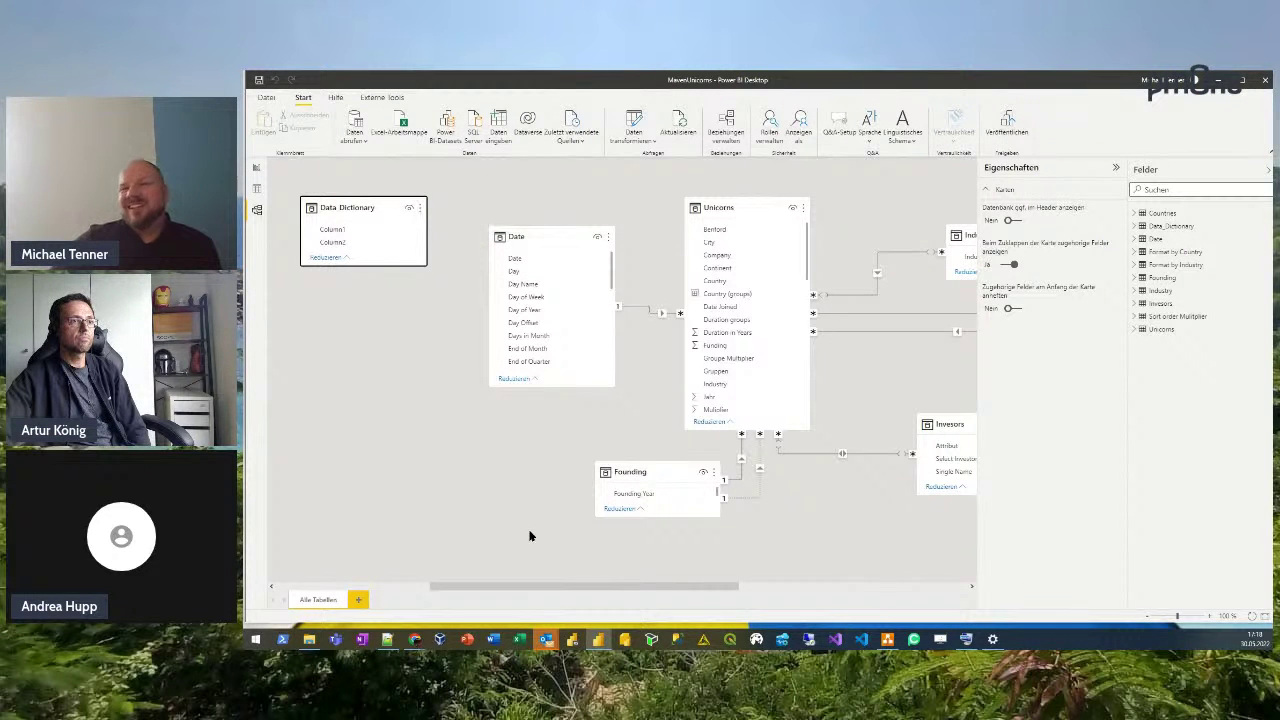
left_click_drag(566, 589, 646, 586)
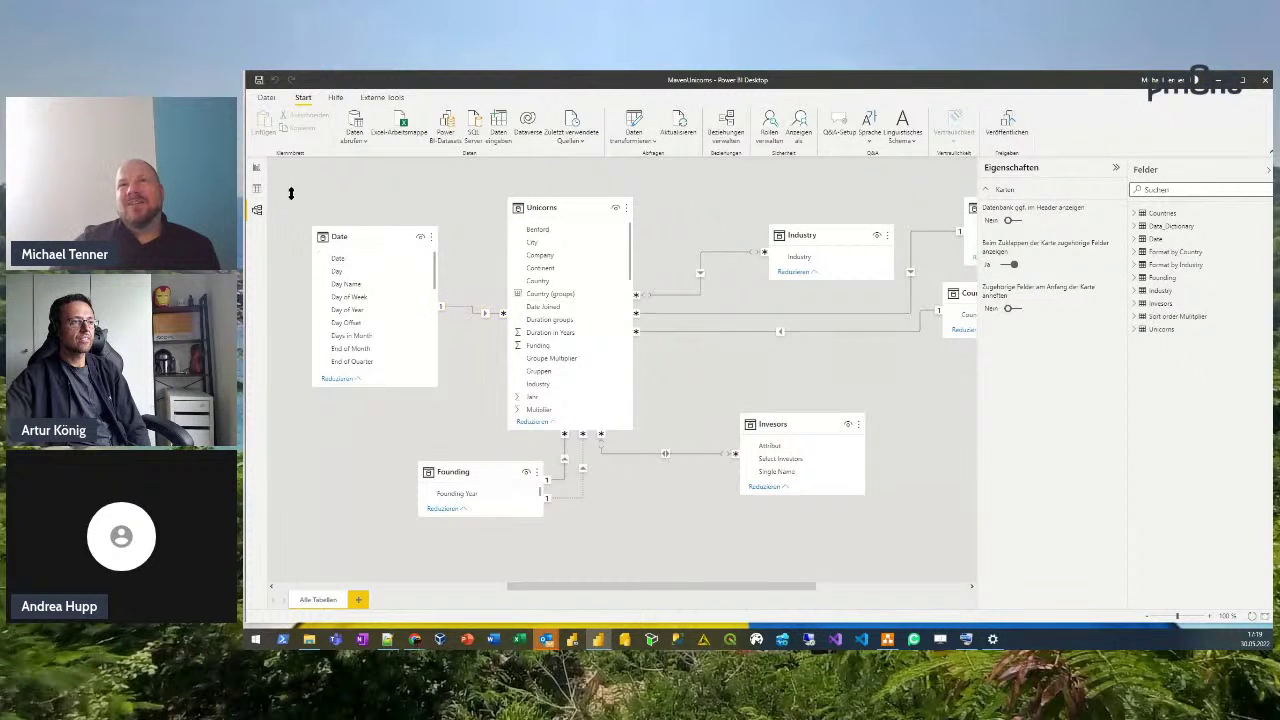
Return to the Black and Withe report page and select the bar chart of unicorns by industry.
left_click(257, 168)
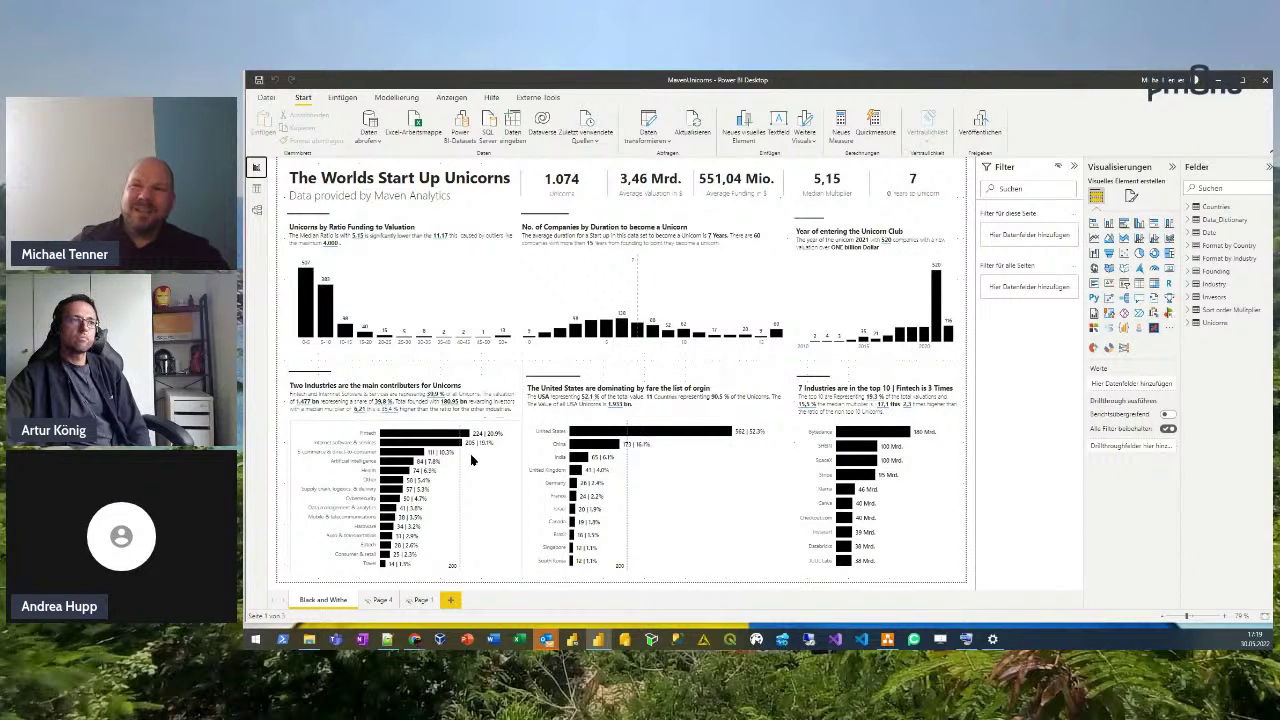
left_click(478, 490)
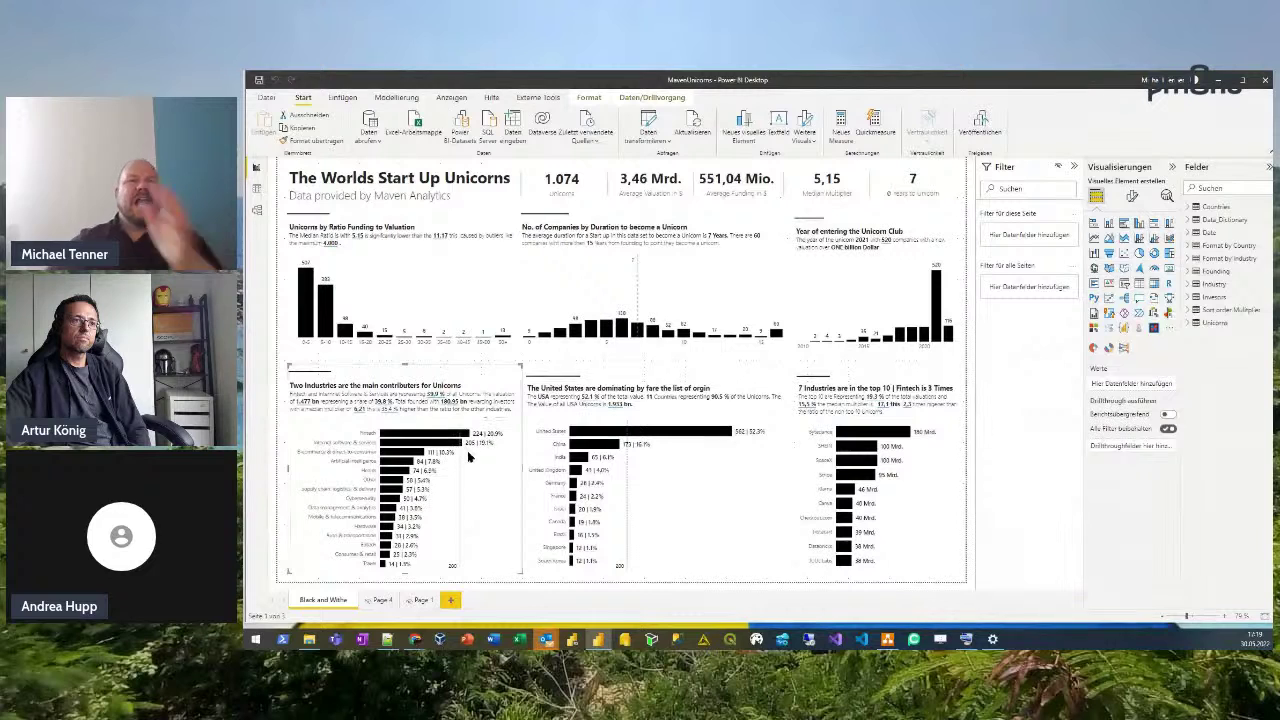
Shorten the "Year of entering the Unicorn Club" chart group from its lower edge so it aligns with the neighbouring charts.
mouse_move(469, 456)
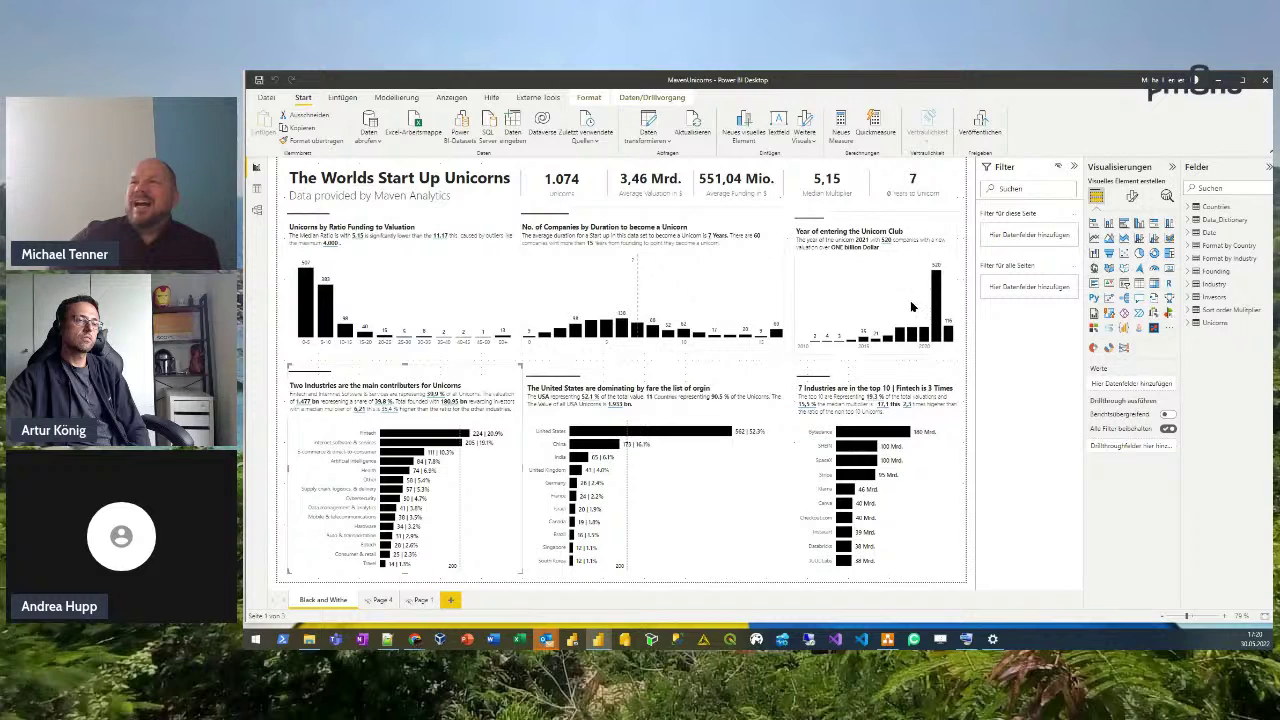
left_click(875, 364)
left_click_drag(875, 366, 875, 345)
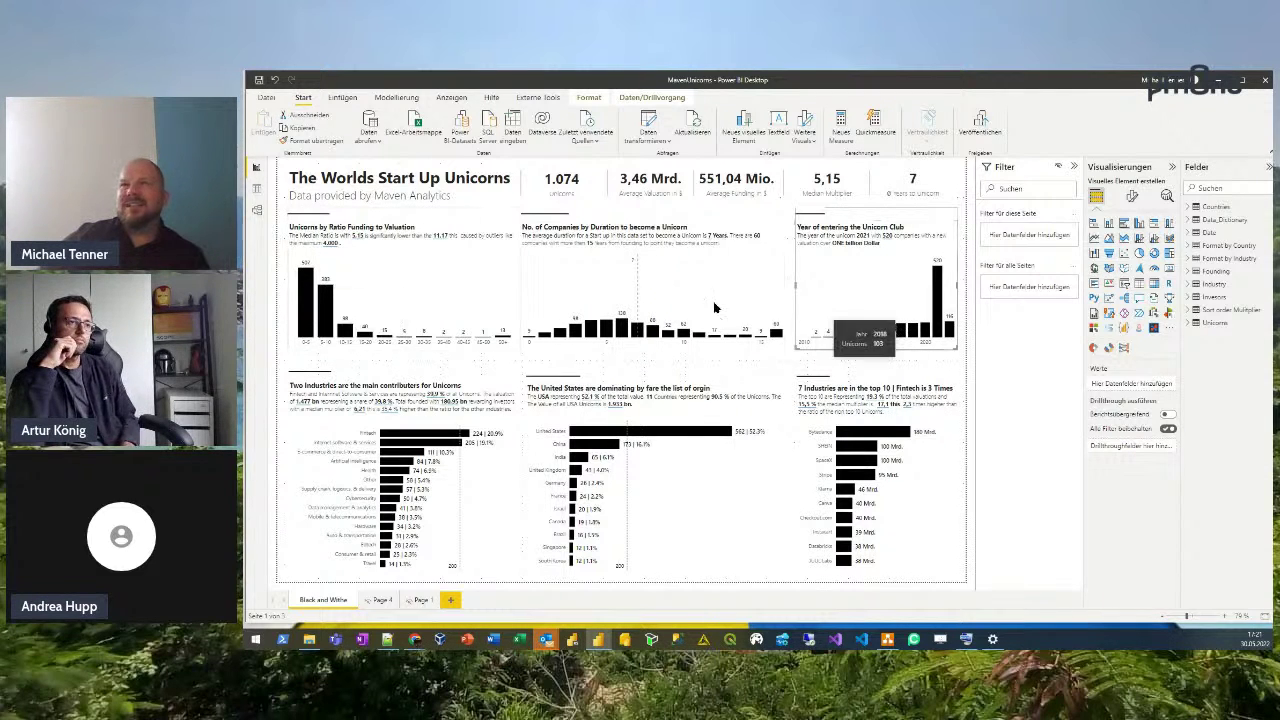
mouse_move(315, 309)
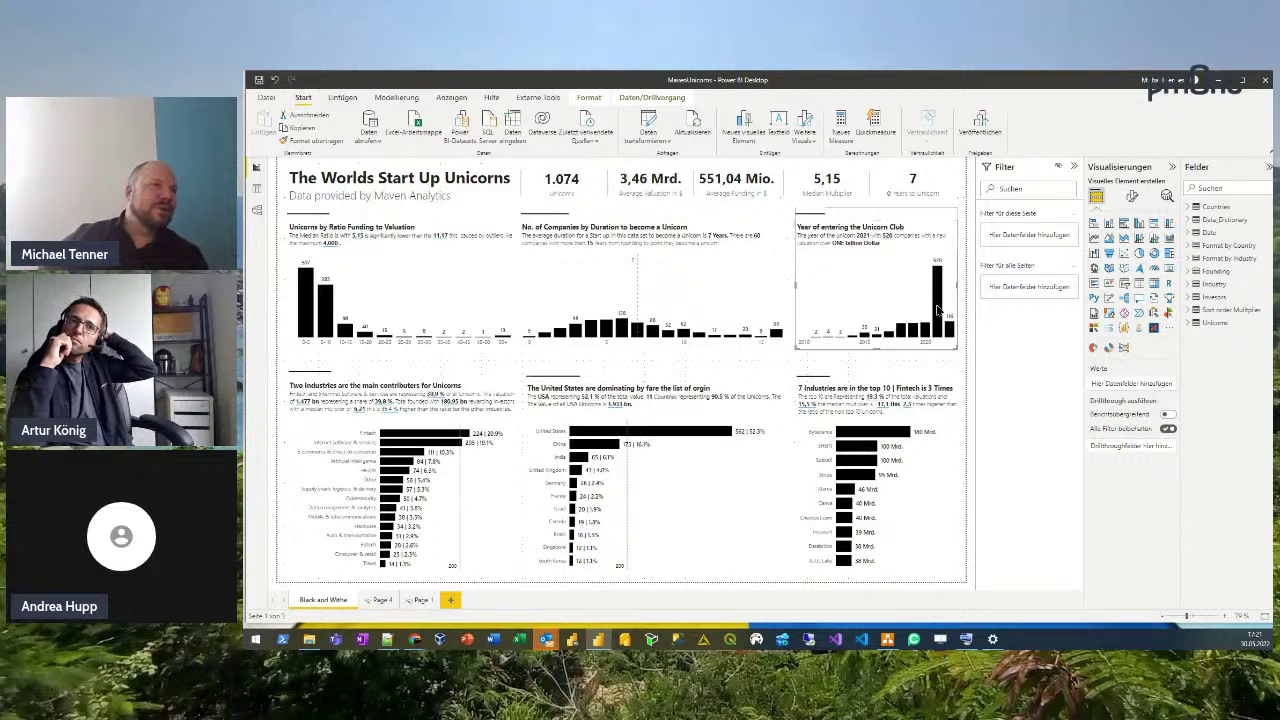
mouse_move(938, 310)
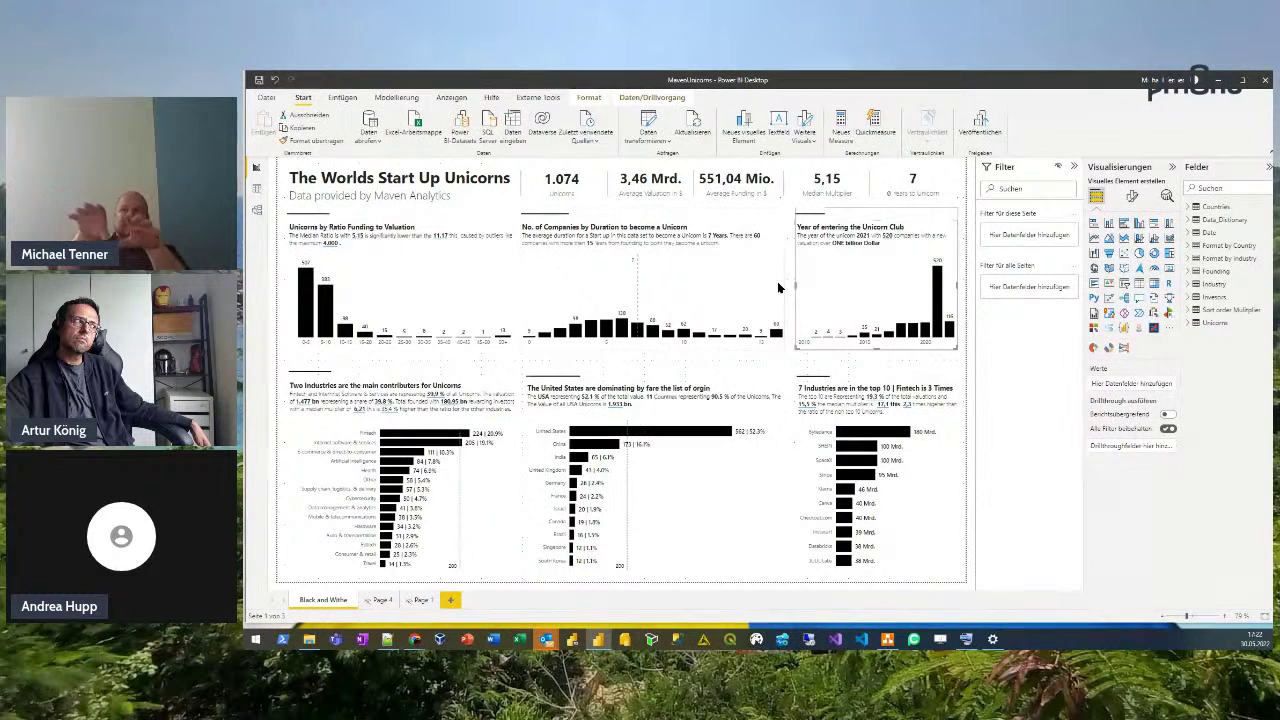
Examine the fields and visual filters of the yearly column chart and of the bar chart of unicorns by industry.
left_click(955, 266)
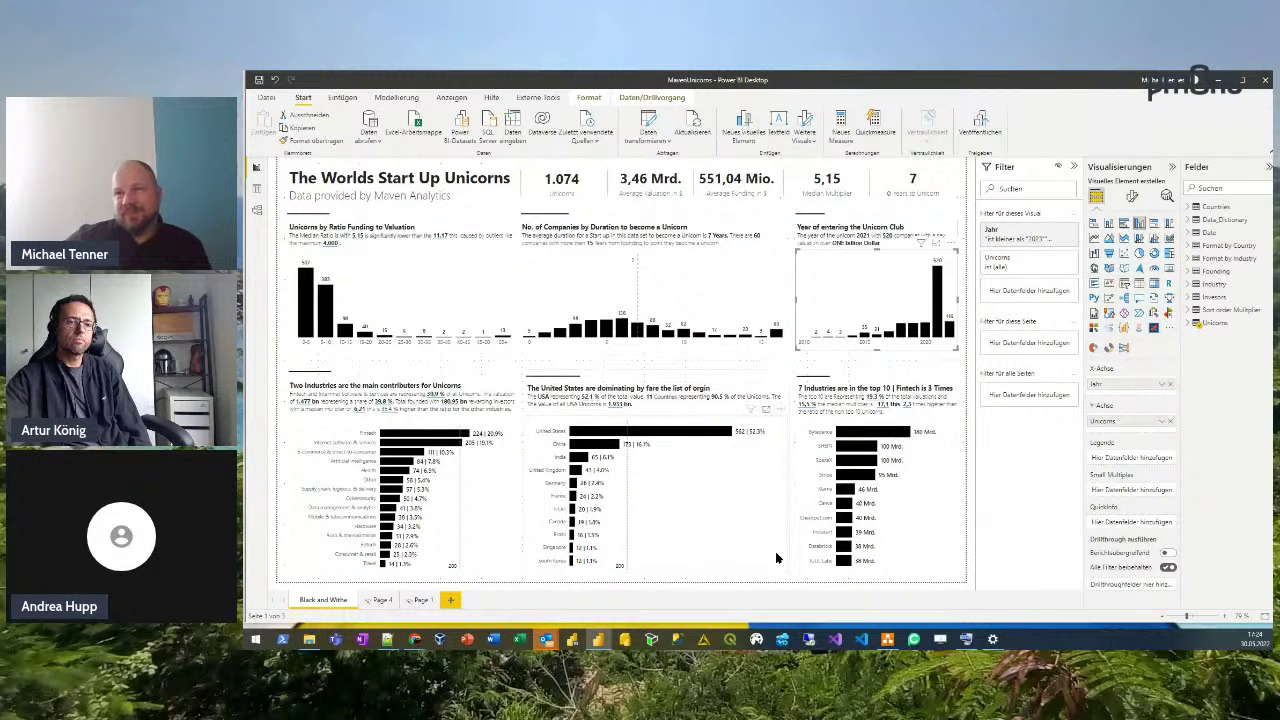
mouse_move(864, 483)
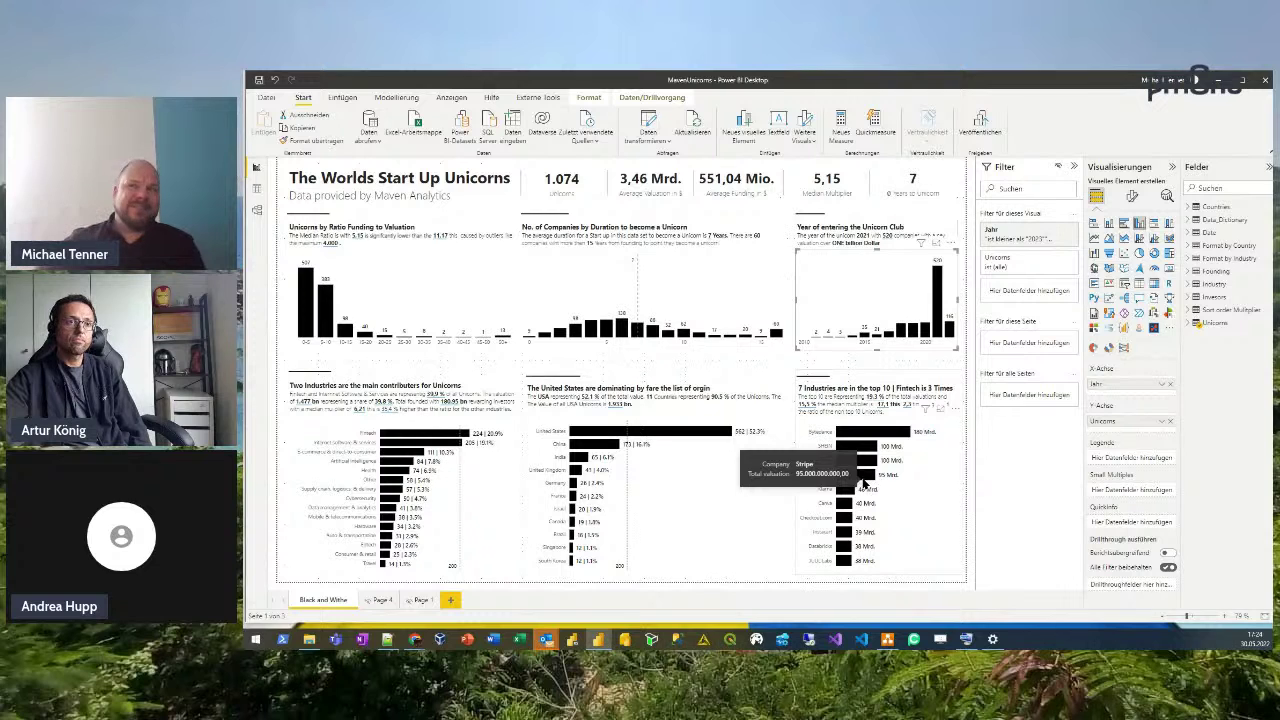
left_click(512, 460)
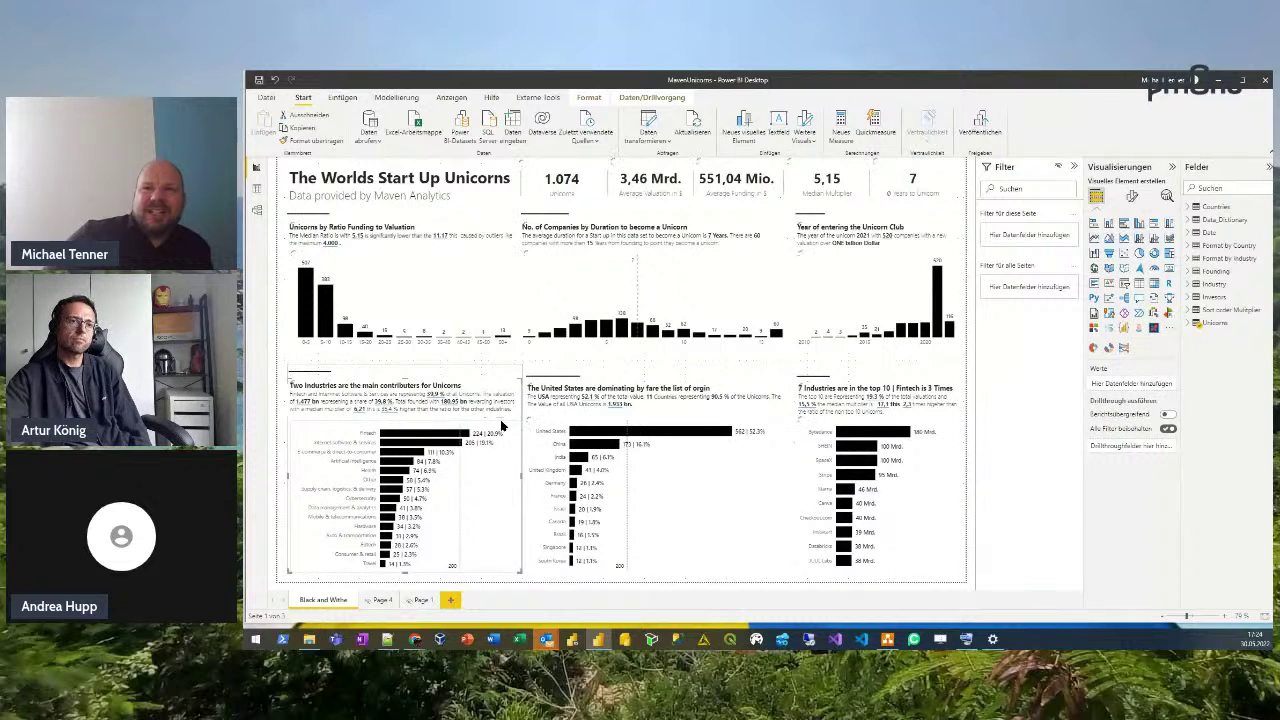
left_click(502, 426)
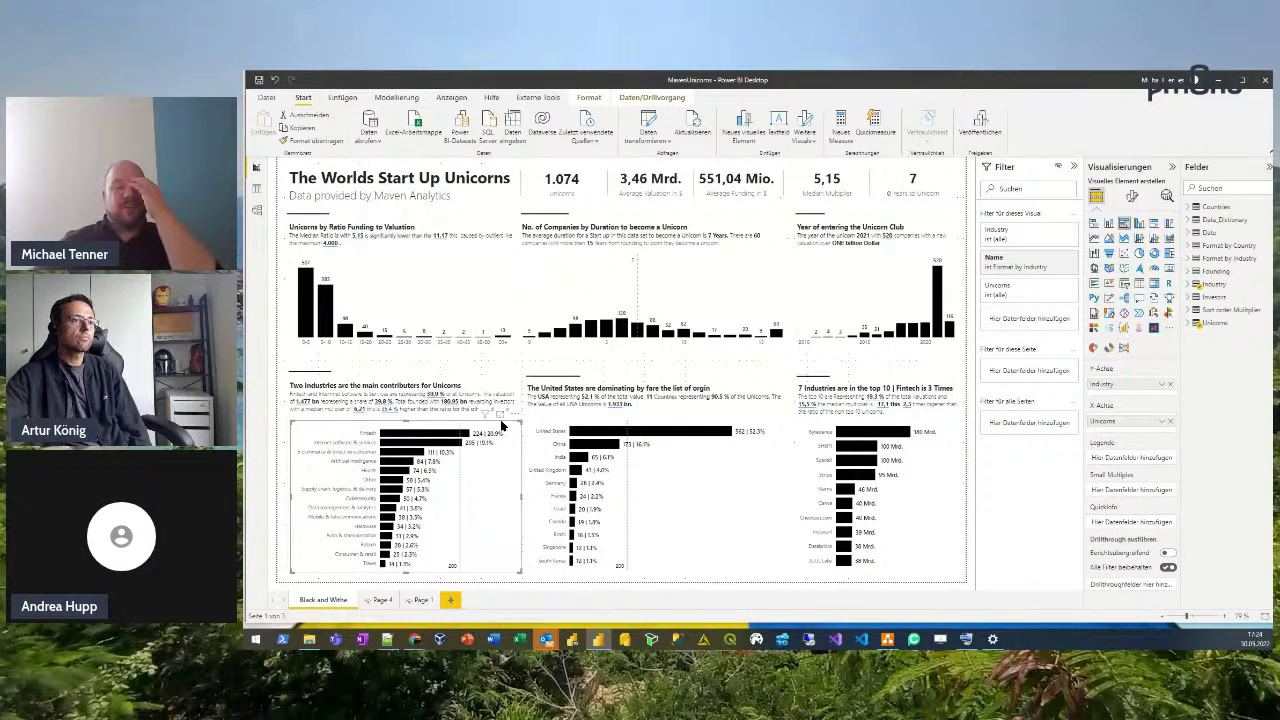
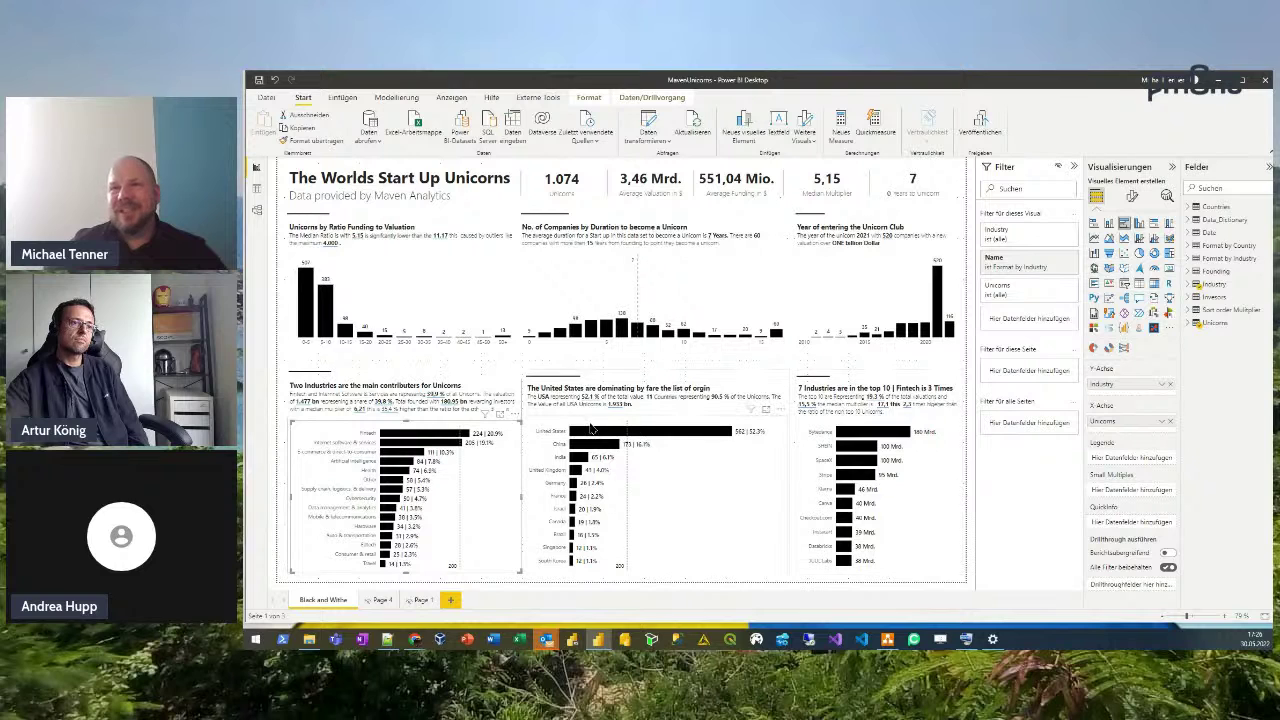
Cross-filter the report page by the United States bar, then clear that filter.
left_click(636, 433)
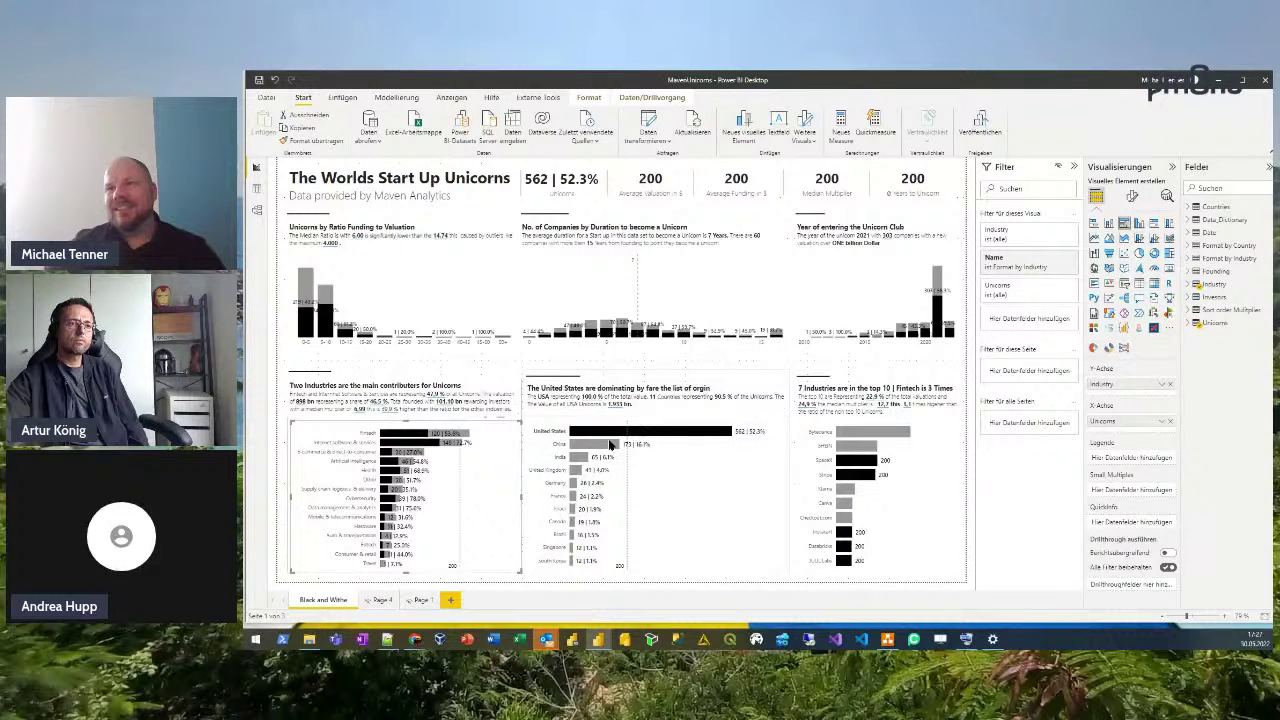
left_click(709, 464)
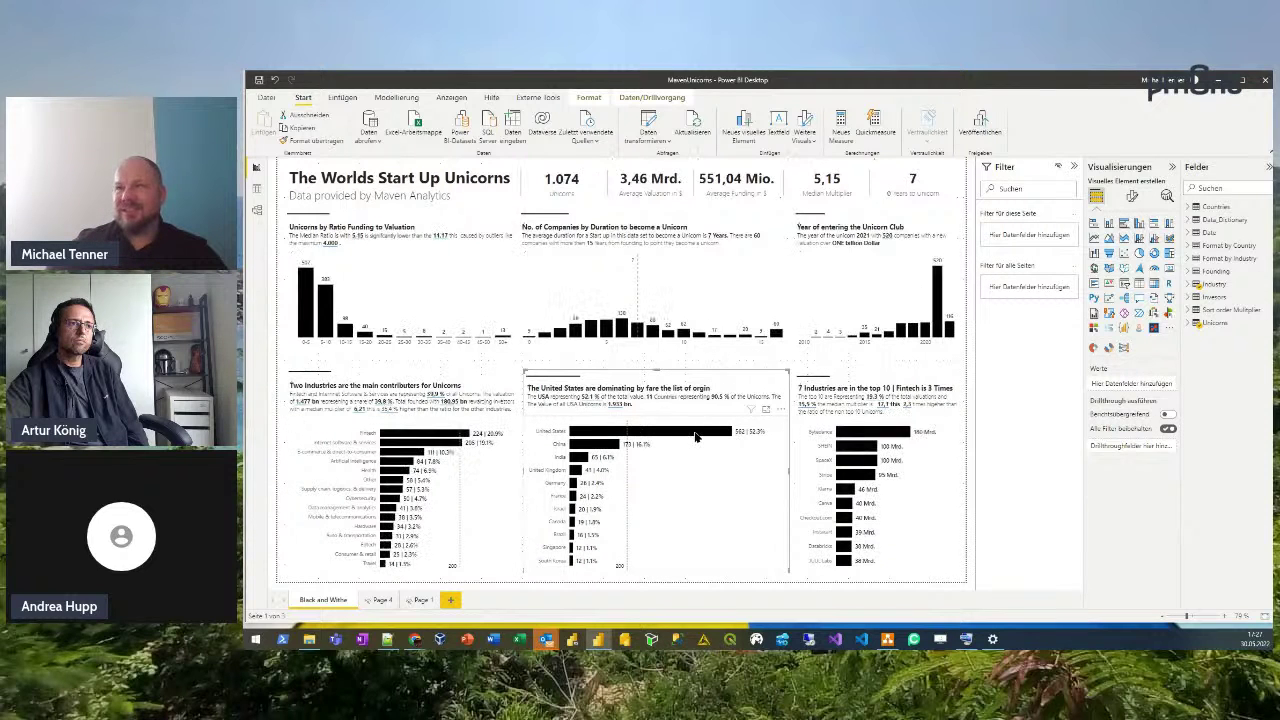
Open the model in Tabular Editor and expand its tables and the calculation items of Format by Industry.
left_click(538, 97)
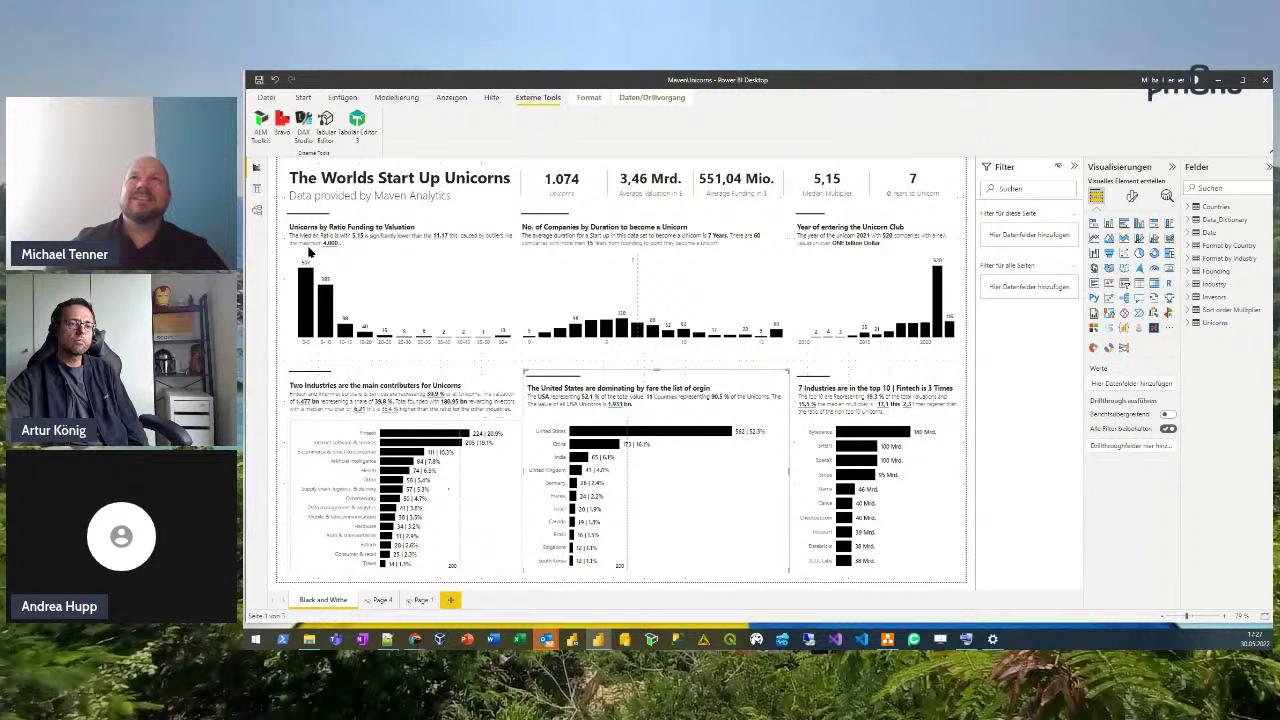
left_click(326, 120)
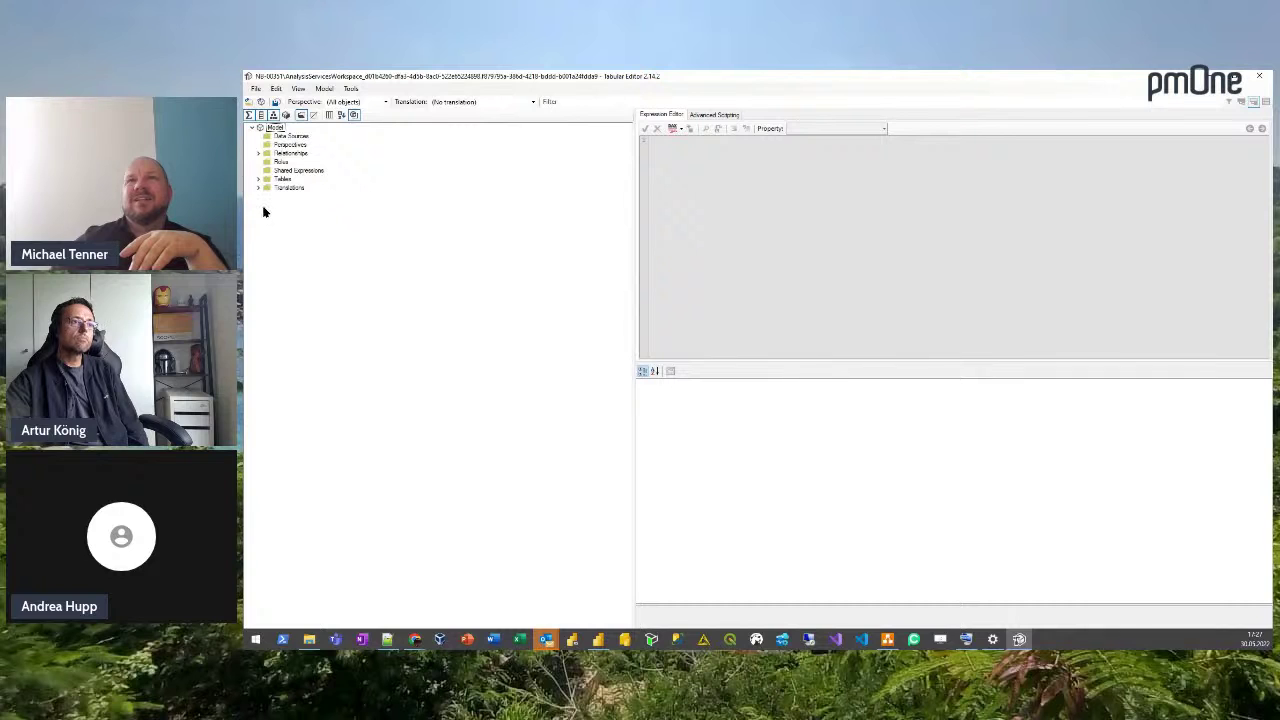
left_click(260, 179)
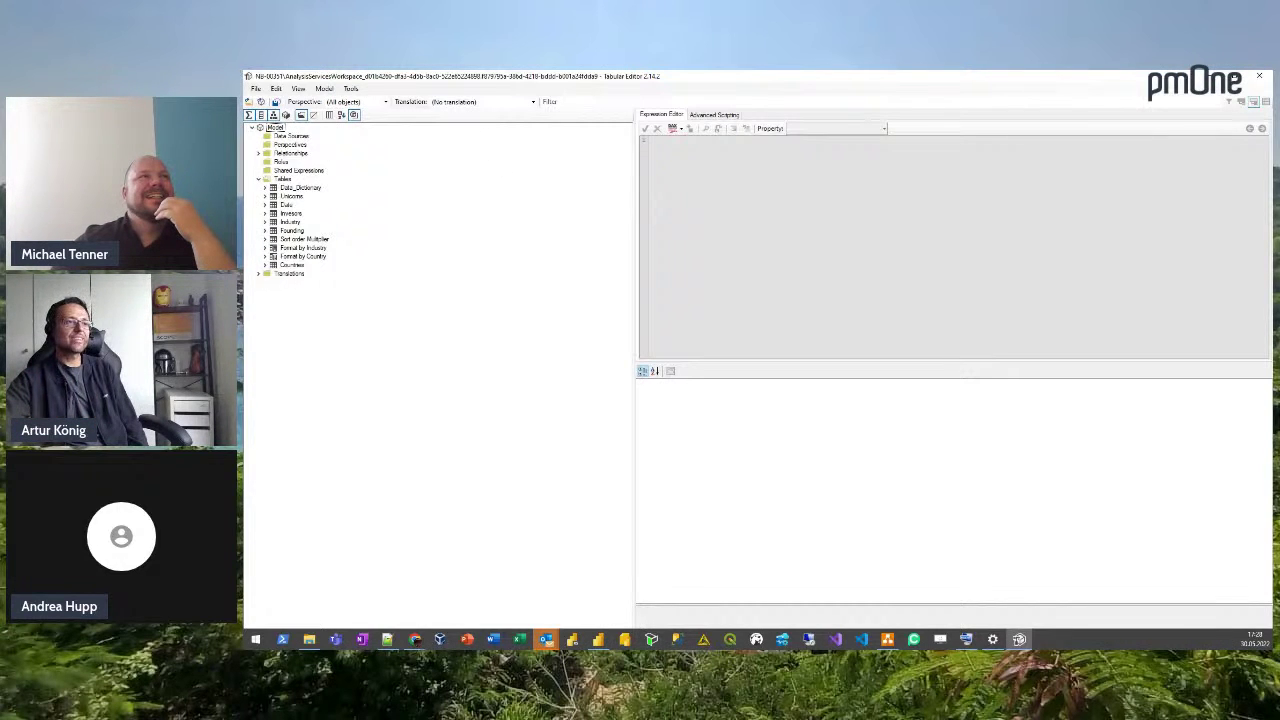
key("alt+Tab")
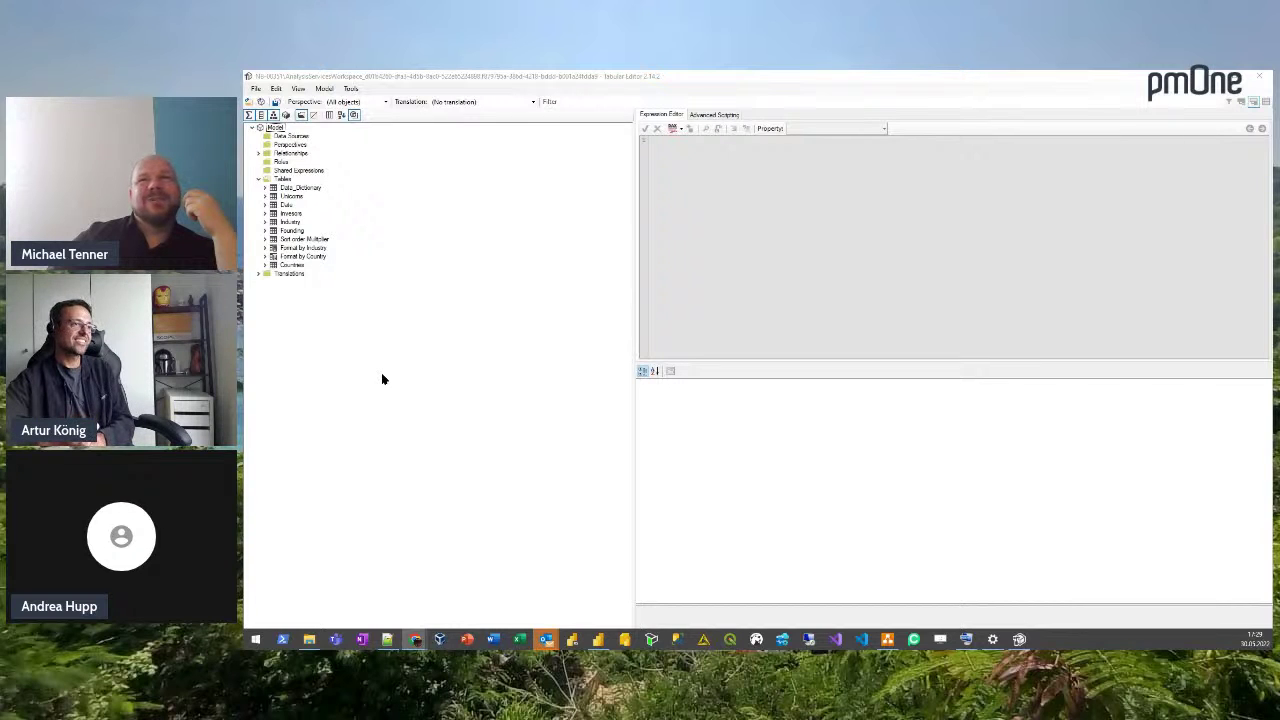
left_click(265, 248)
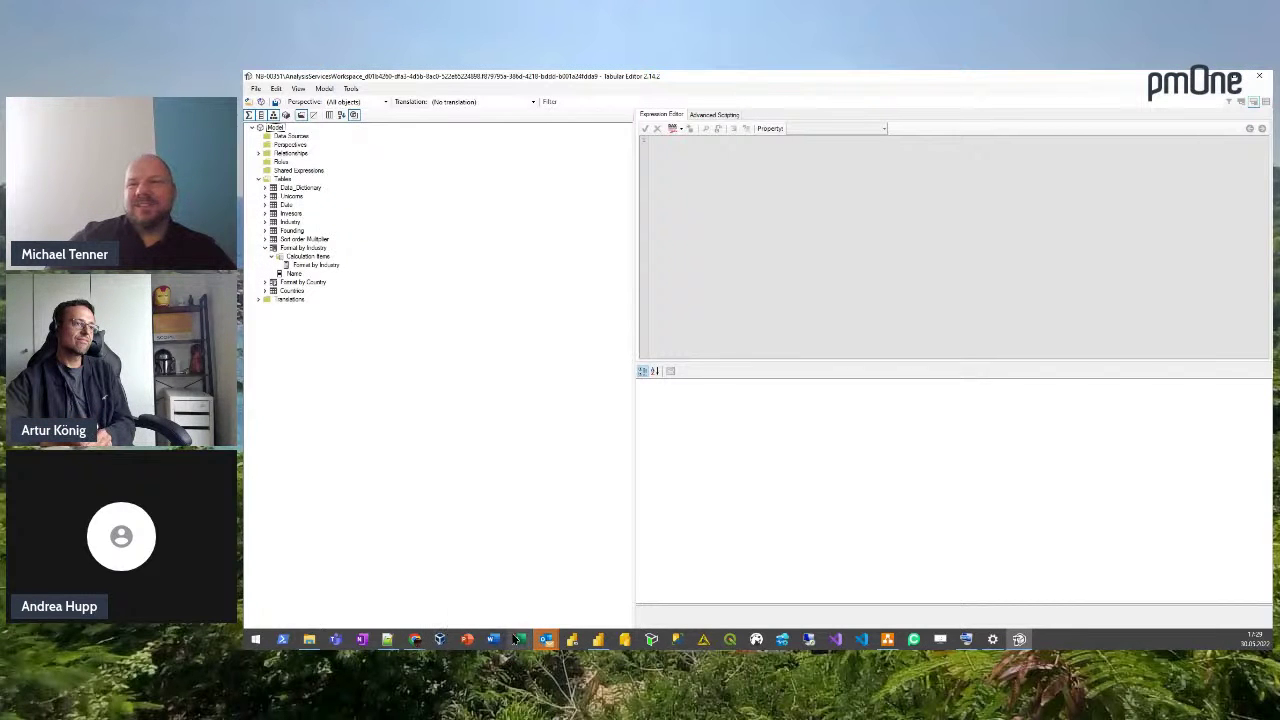
Bring up the Power BI report briefly, minimise it, and inspect the Format by Industry calculation group in Tabular Editor.
left_click(596, 640)
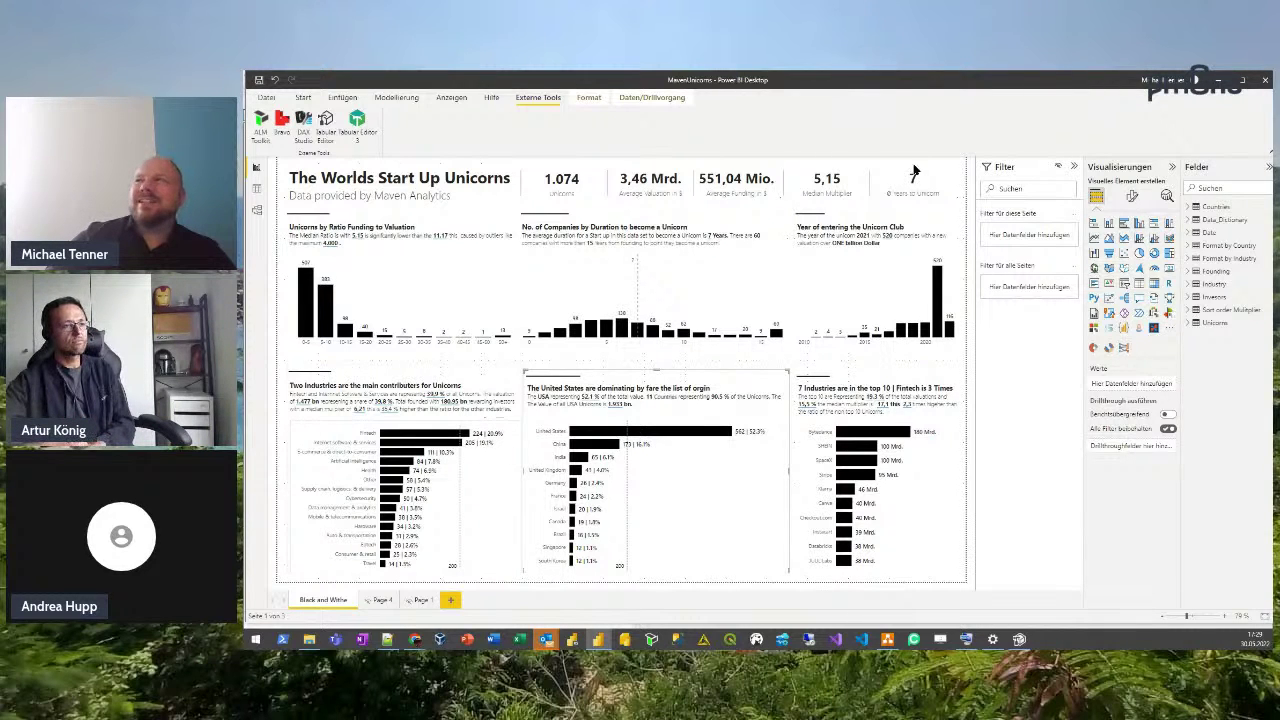
left_click(1219, 79)
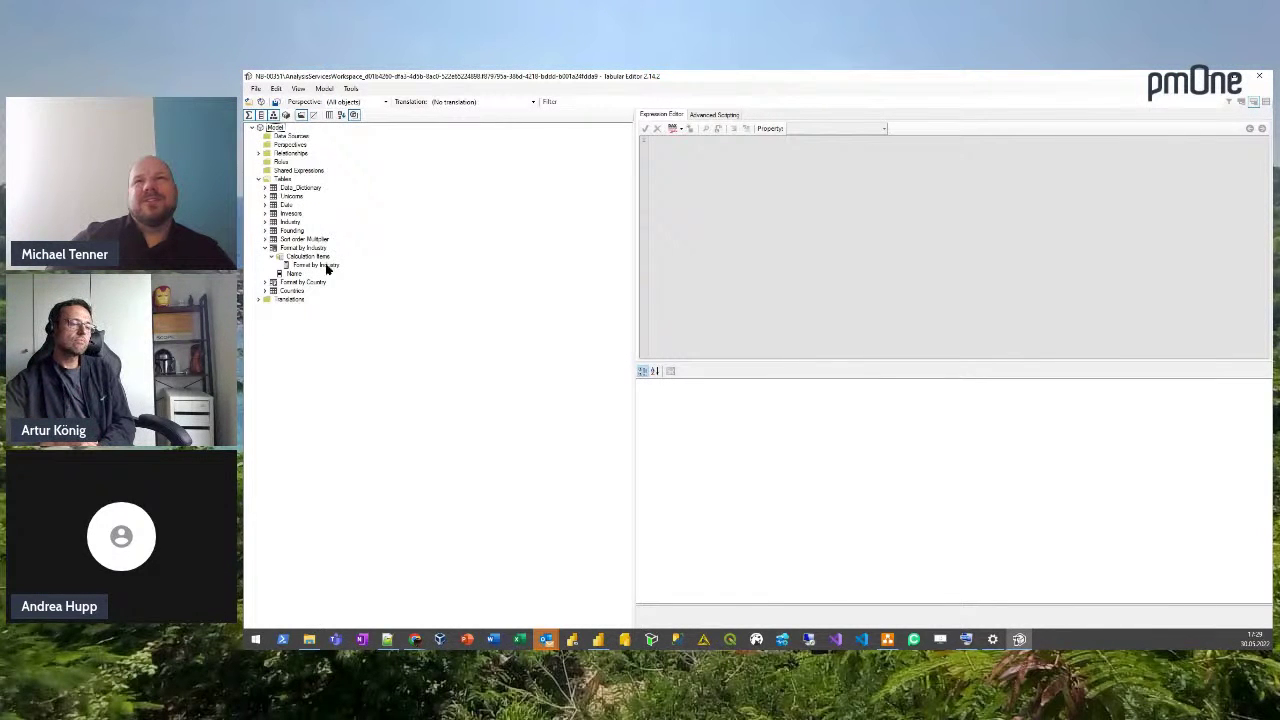
left_click(300, 248)
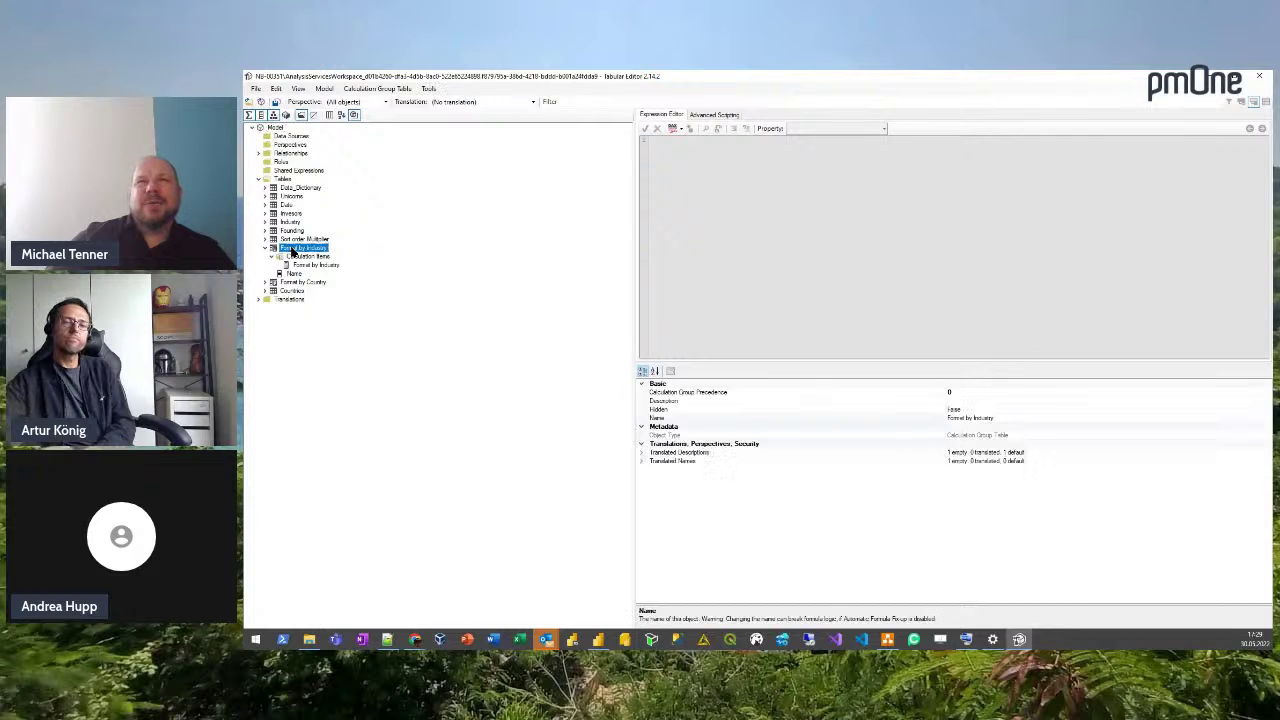
right_click(293, 253)
left_click(489, 240)
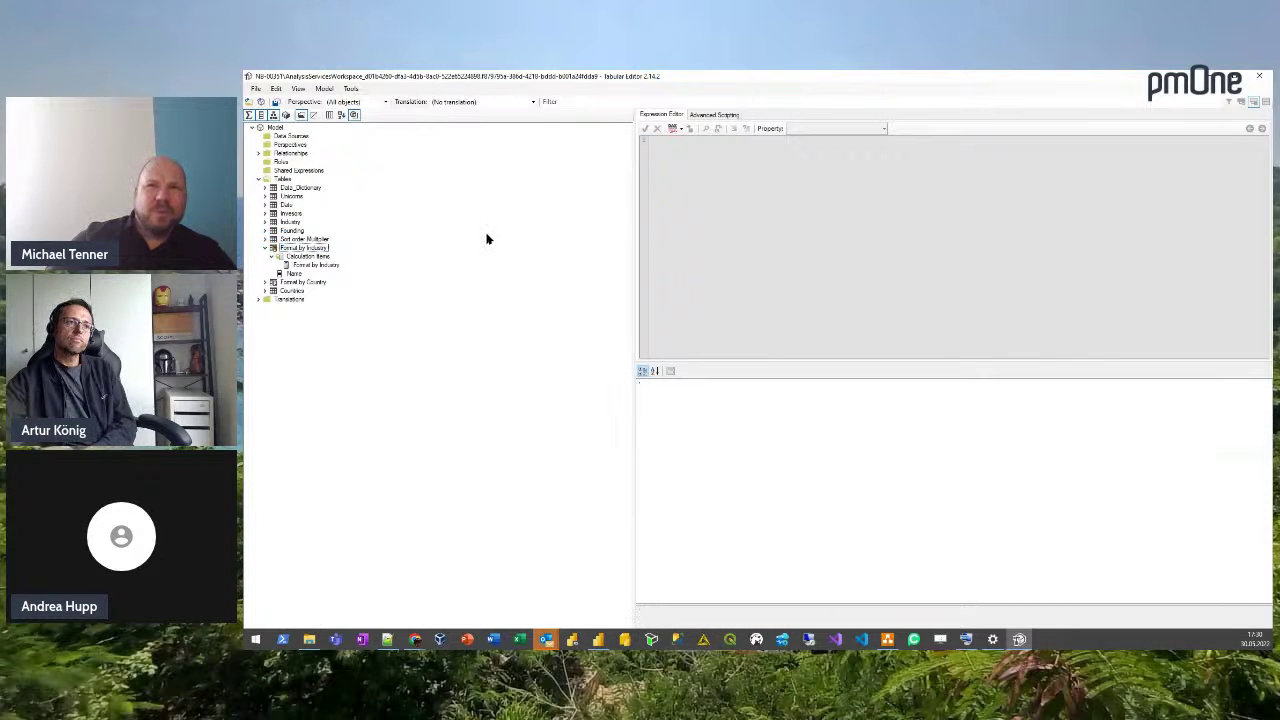
Show the Format by Industry calculation item's Format String Expression and highlight its selected-measure check and the Format([Unicorns],"0") part.
left_click(318, 266)
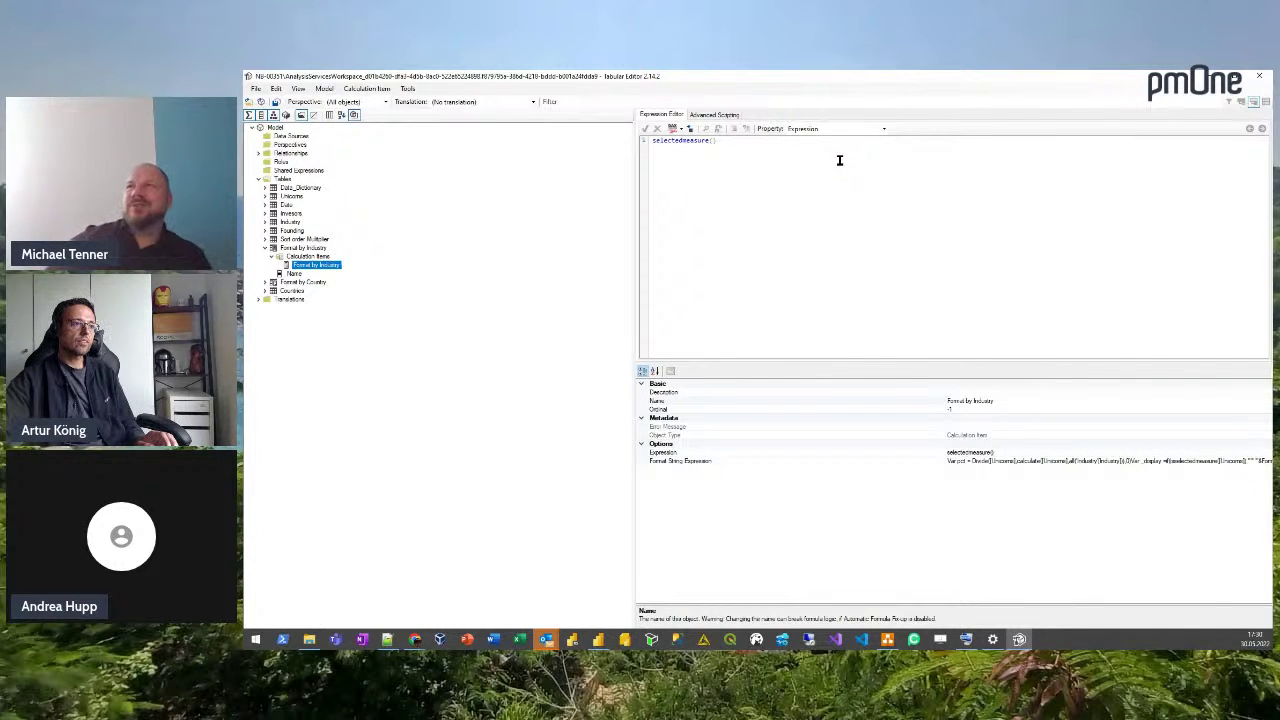
left_click(846, 128)
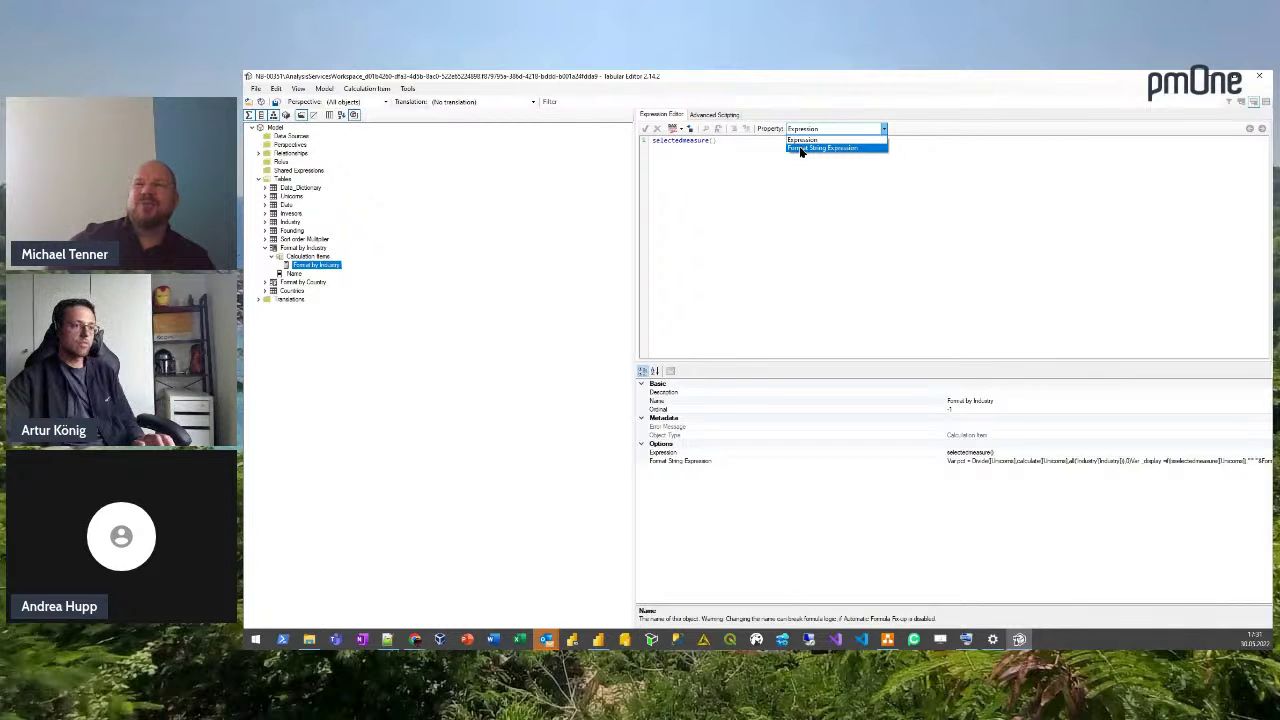
left_click(800, 149)
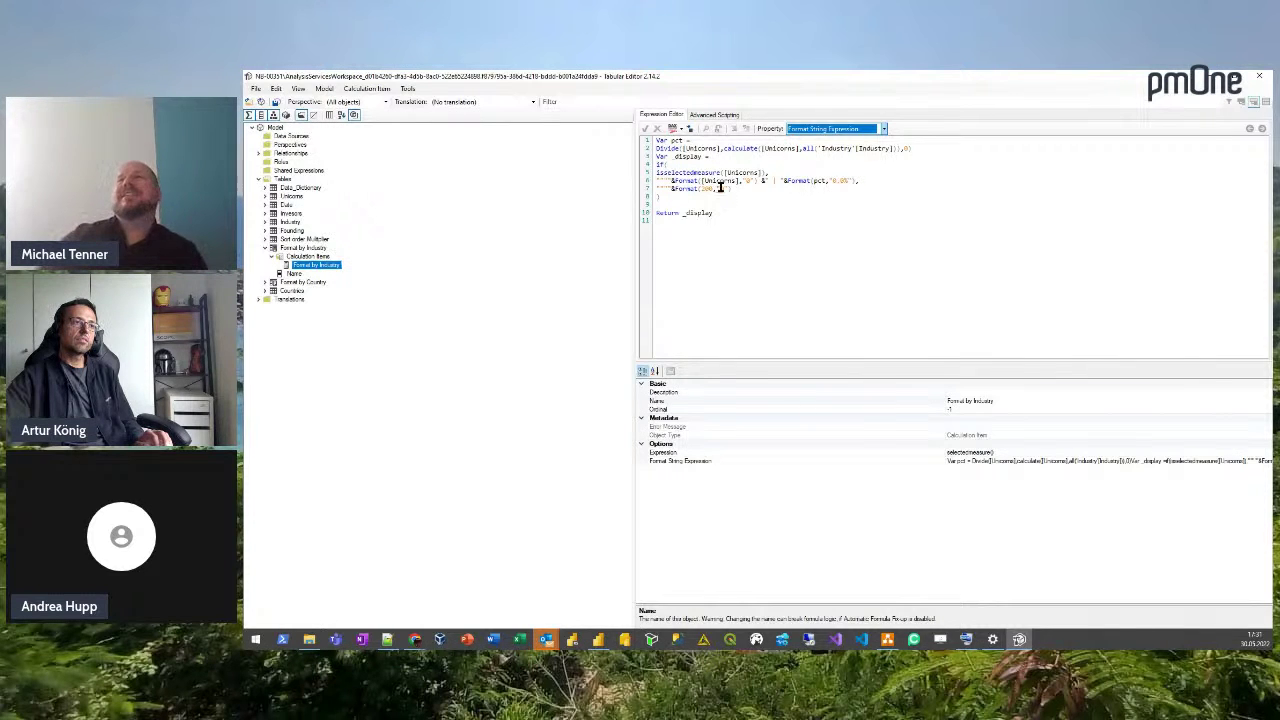
left_click(657, 165)
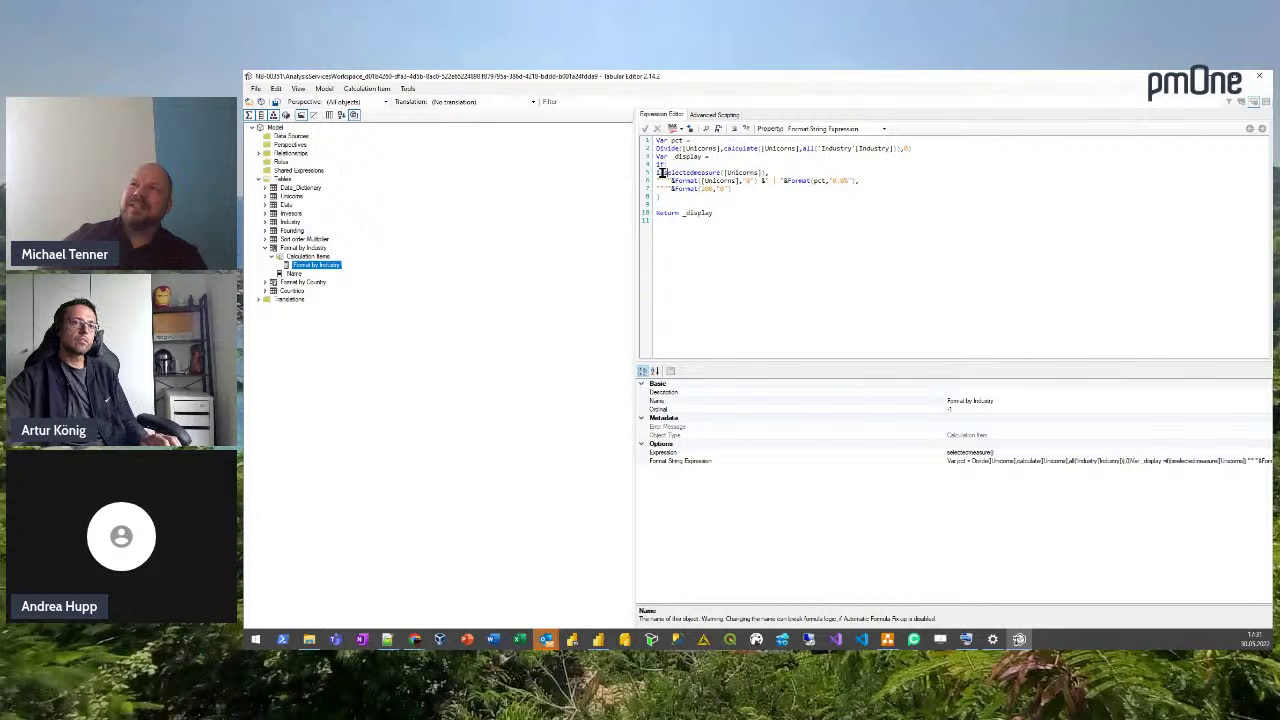
left_click_drag(660, 172, 727, 172)
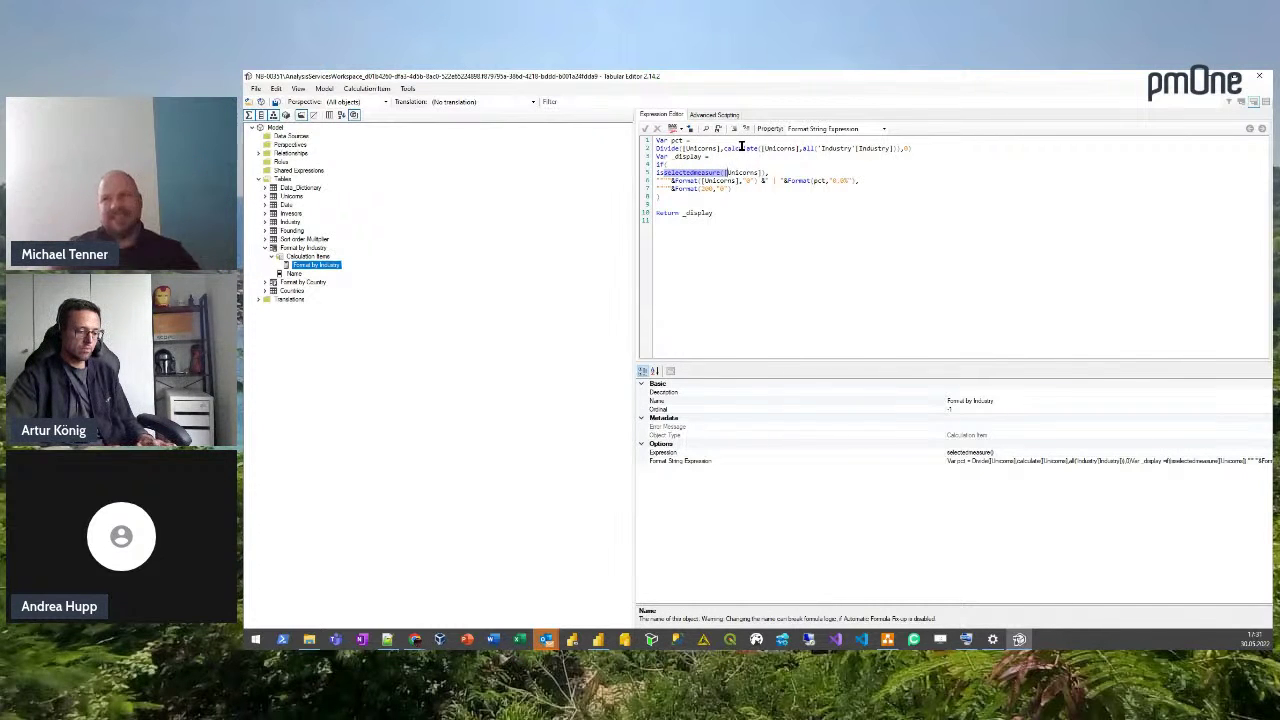
left_click(741, 178)
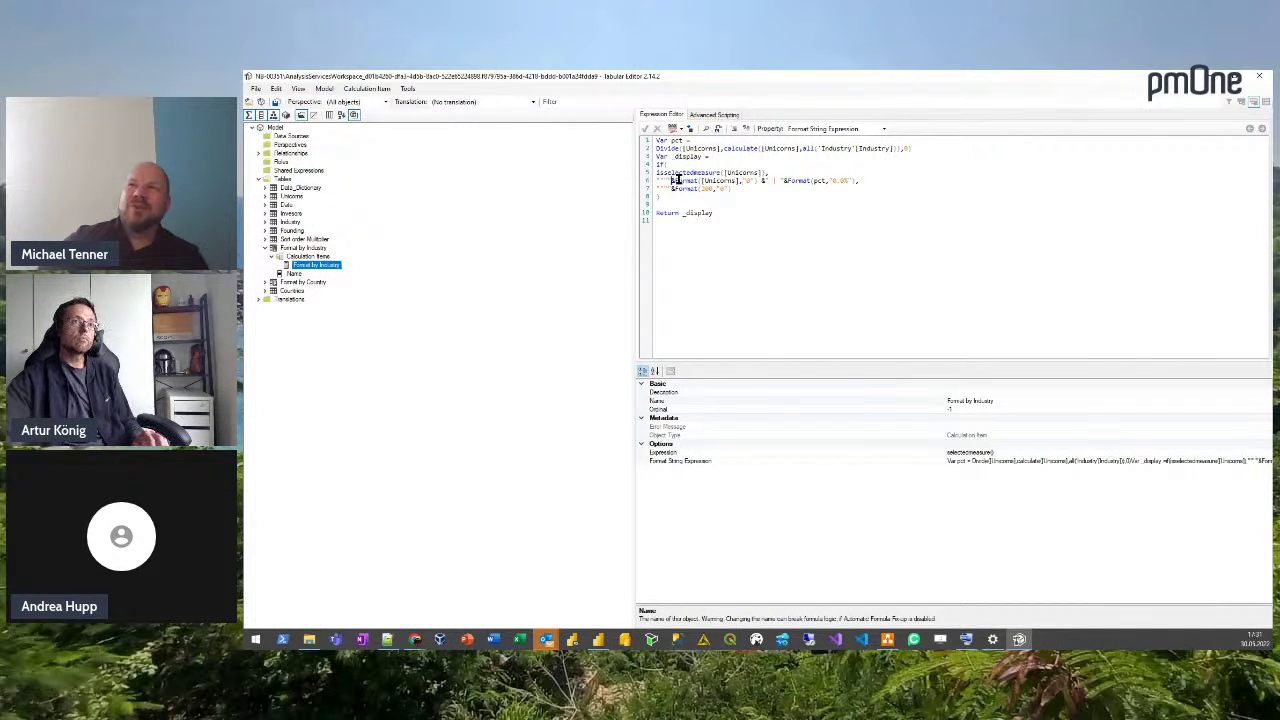
left_click_drag(677, 180, 753, 181)
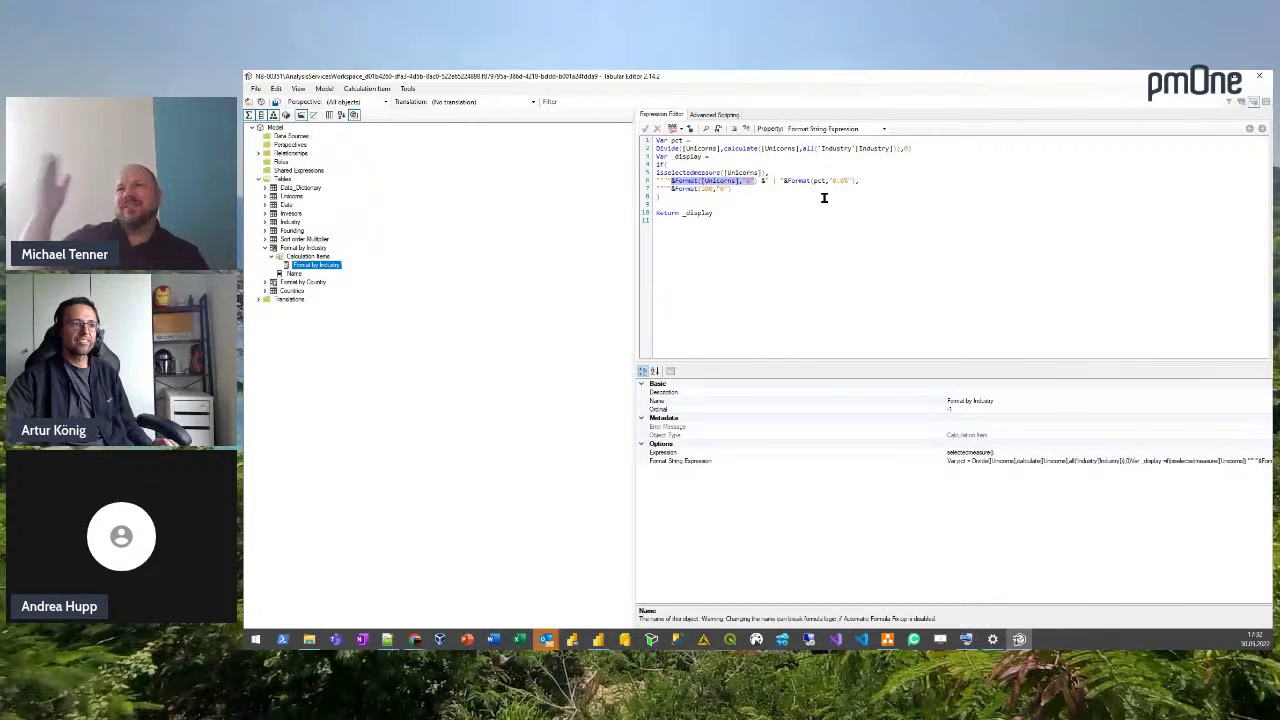
Switch back to the Power BI report, examine the labels on the country and industry bars, and look at Page 4 and Page 1.
left_click(598, 639)
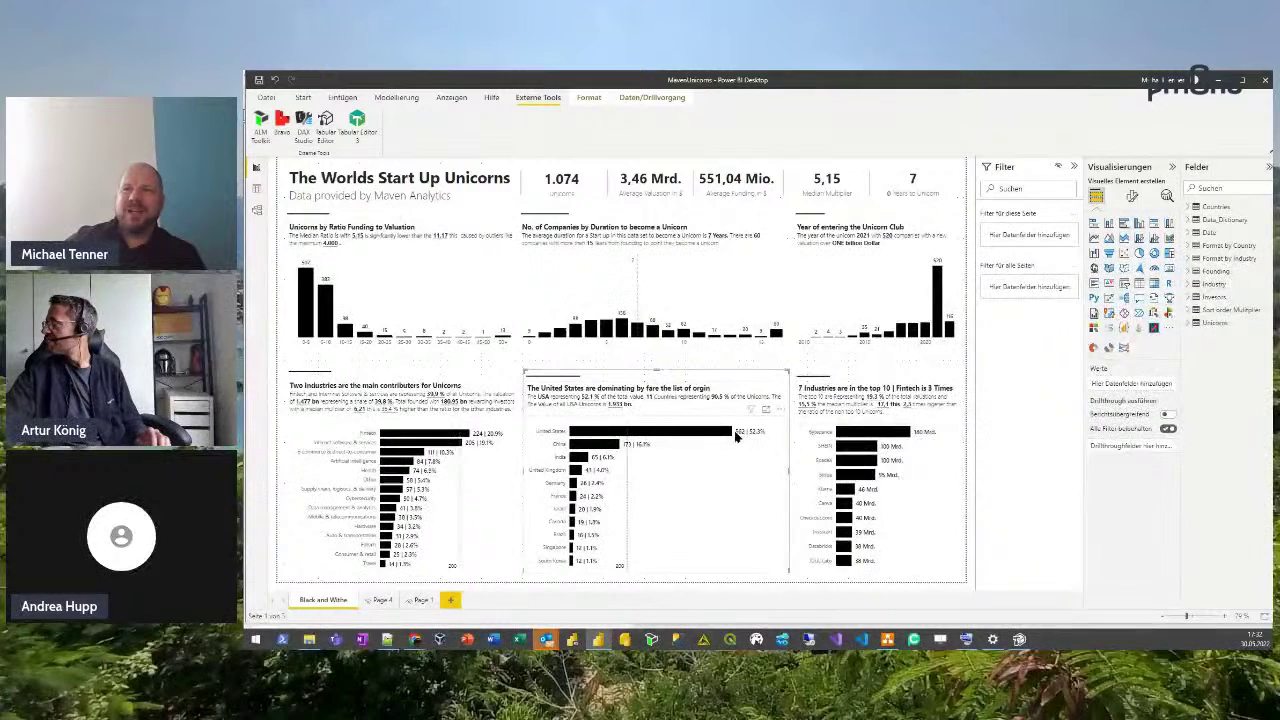
mouse_move(731, 429)
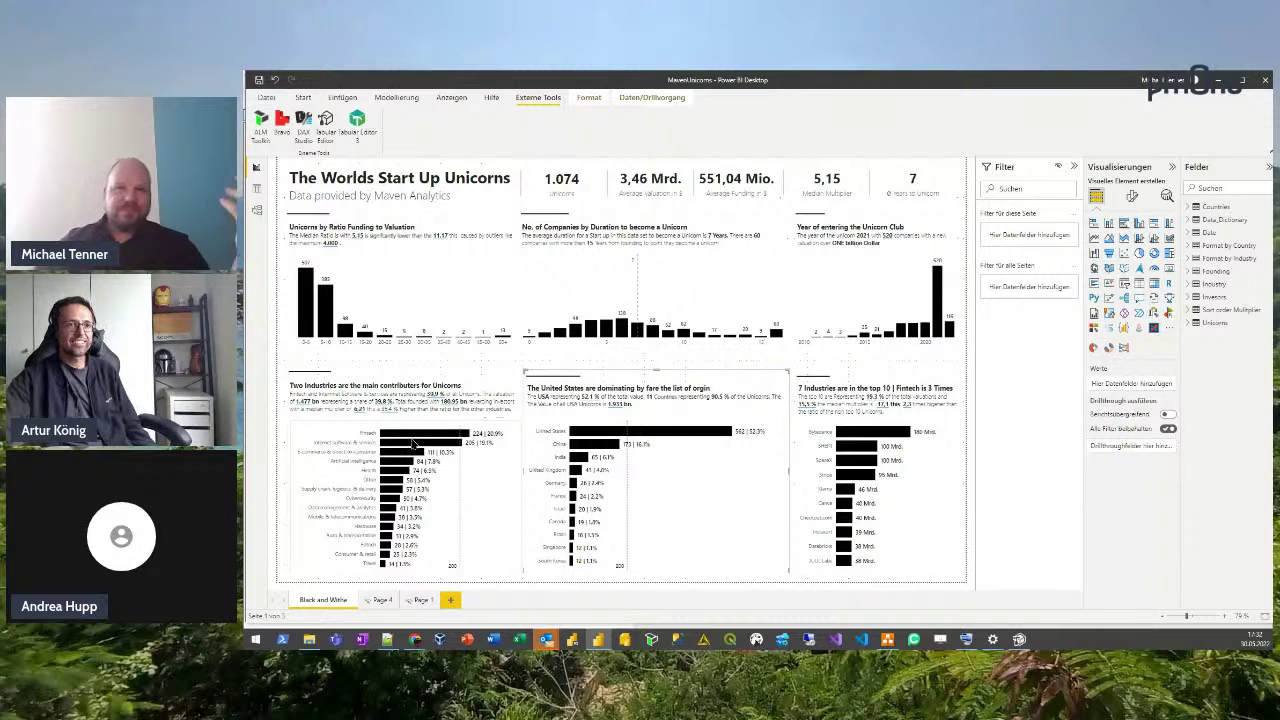
mouse_move(446, 440)
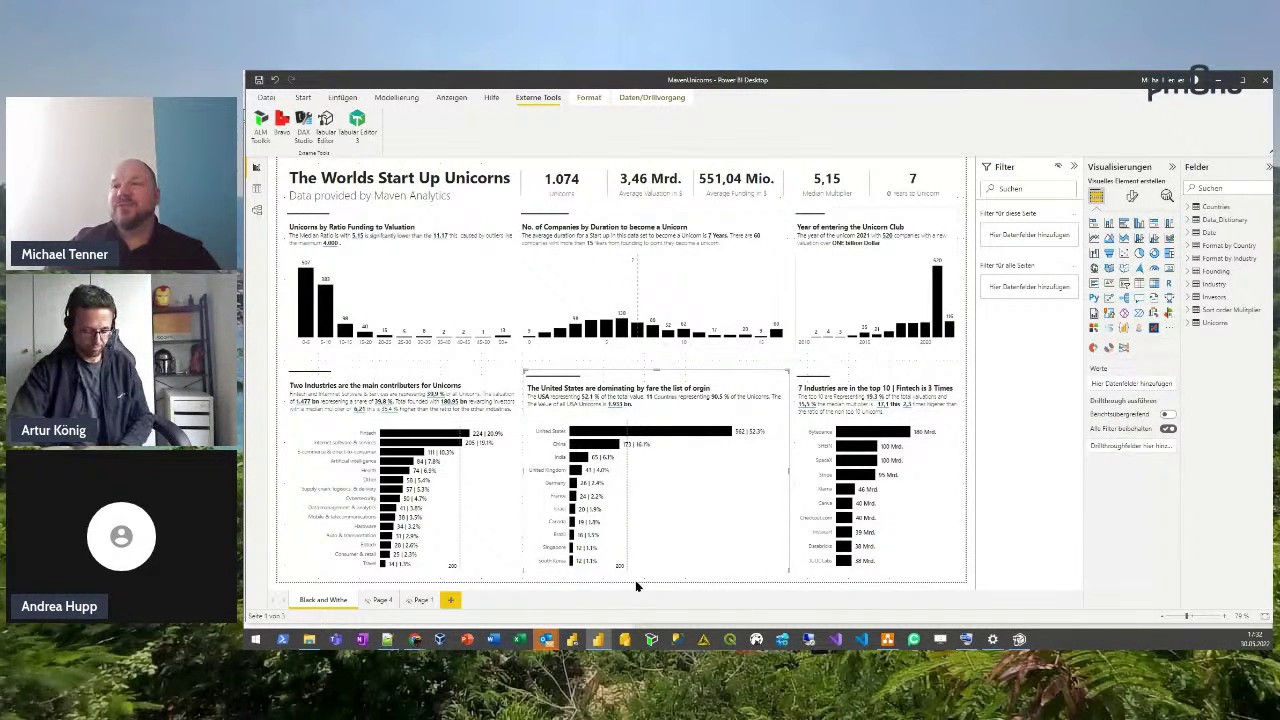
left_click(381, 598)
left_click(419, 599)
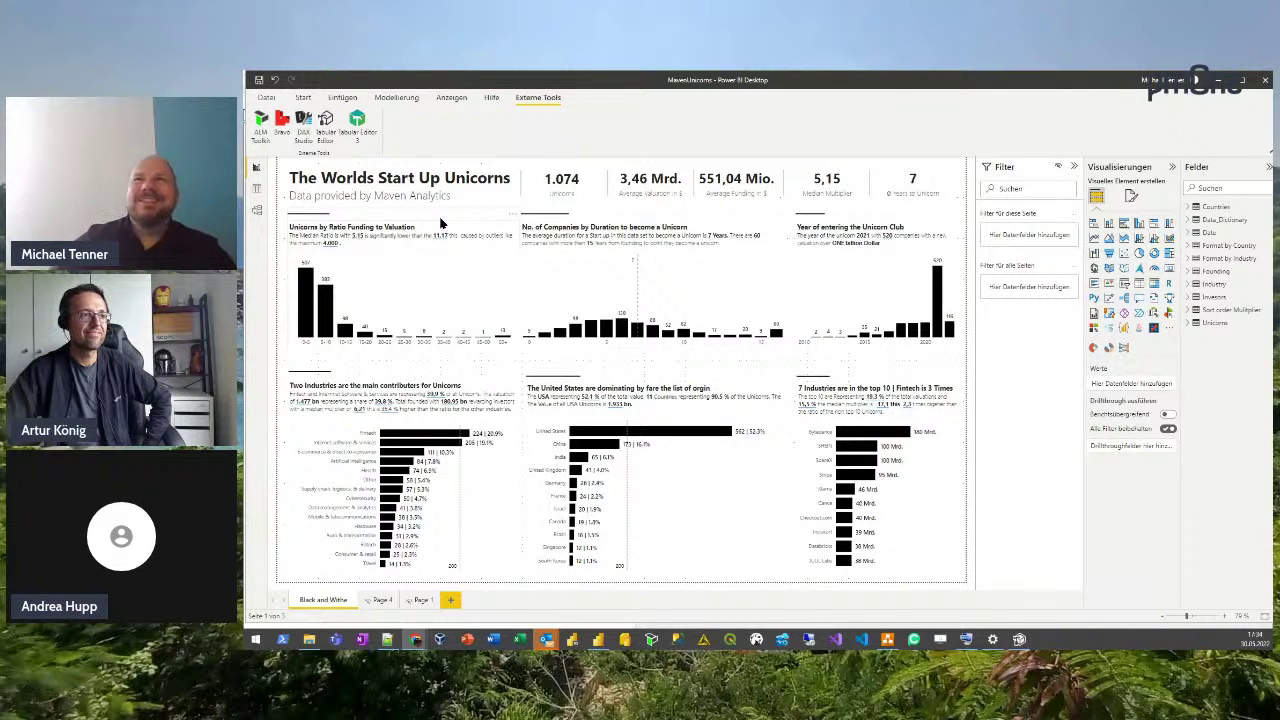
In the "Unicorns by Ratio Funding to Valuation" text box, show the dynamic value calculated as "average multiplier".
left_click(472, 234)
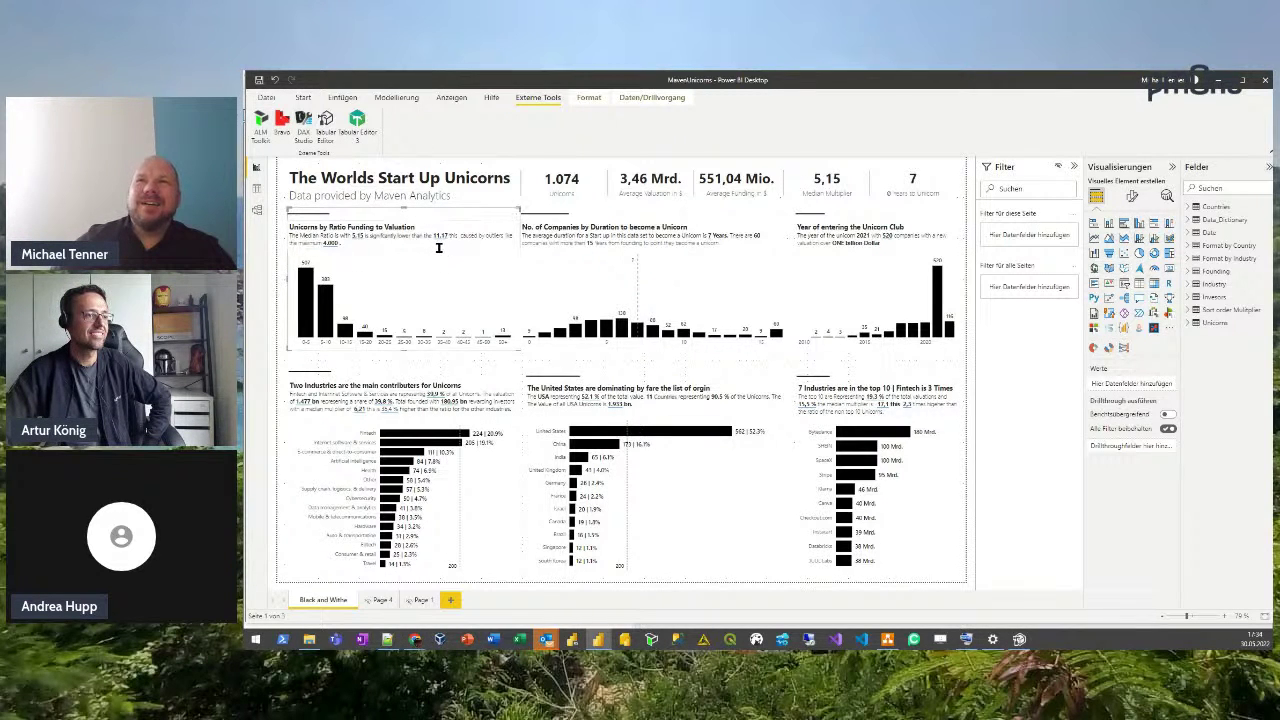
left_click(366, 253)
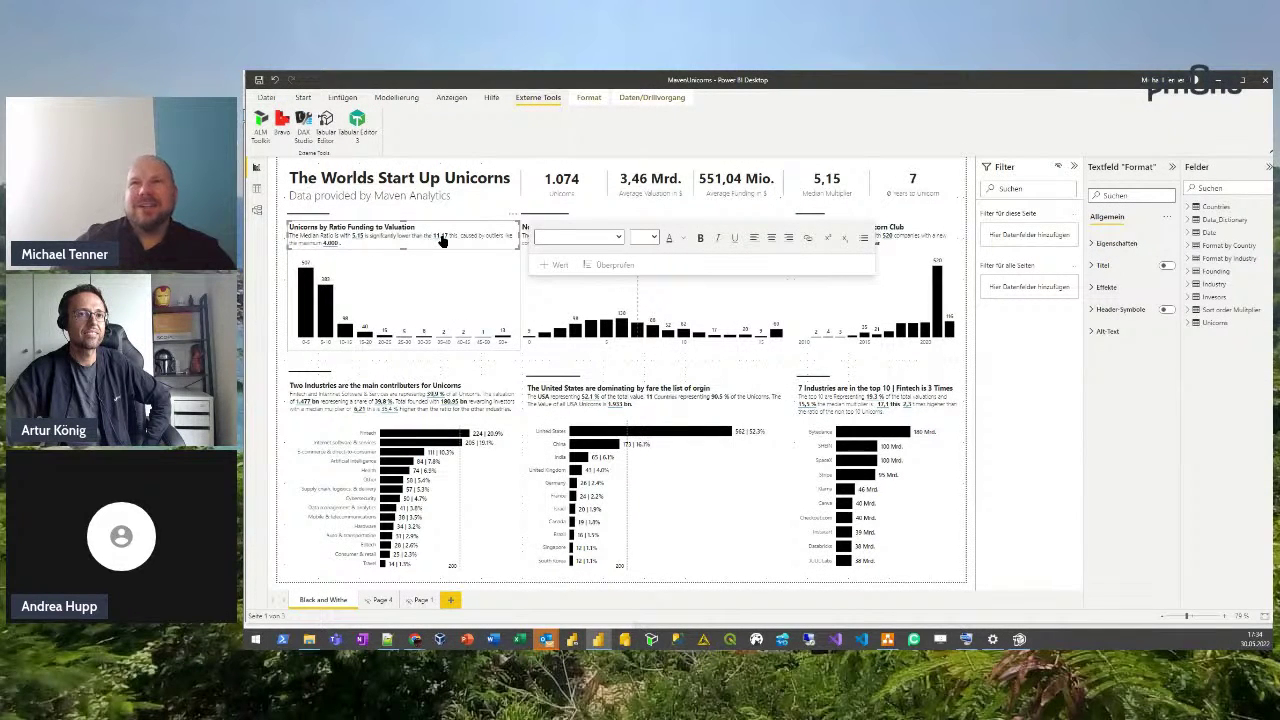
left_click(555, 265)
type("average multiplier")
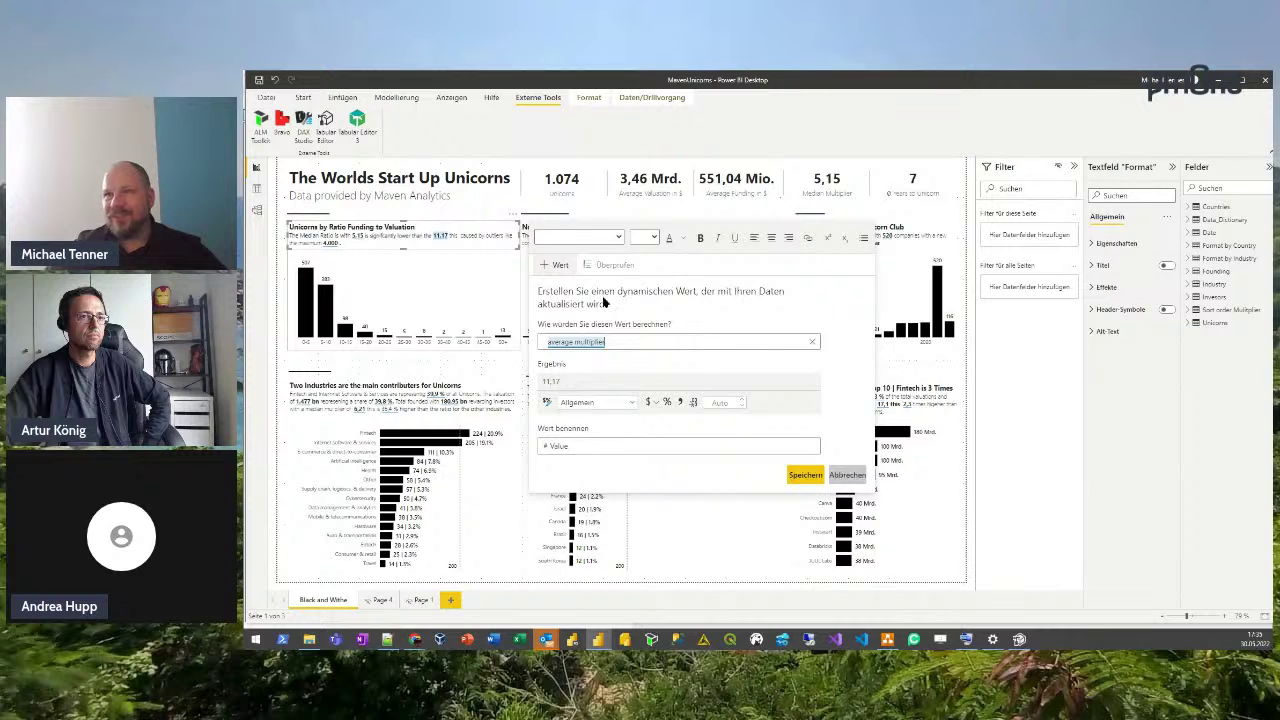
left_click(839, 479)
left_click(440, 238)
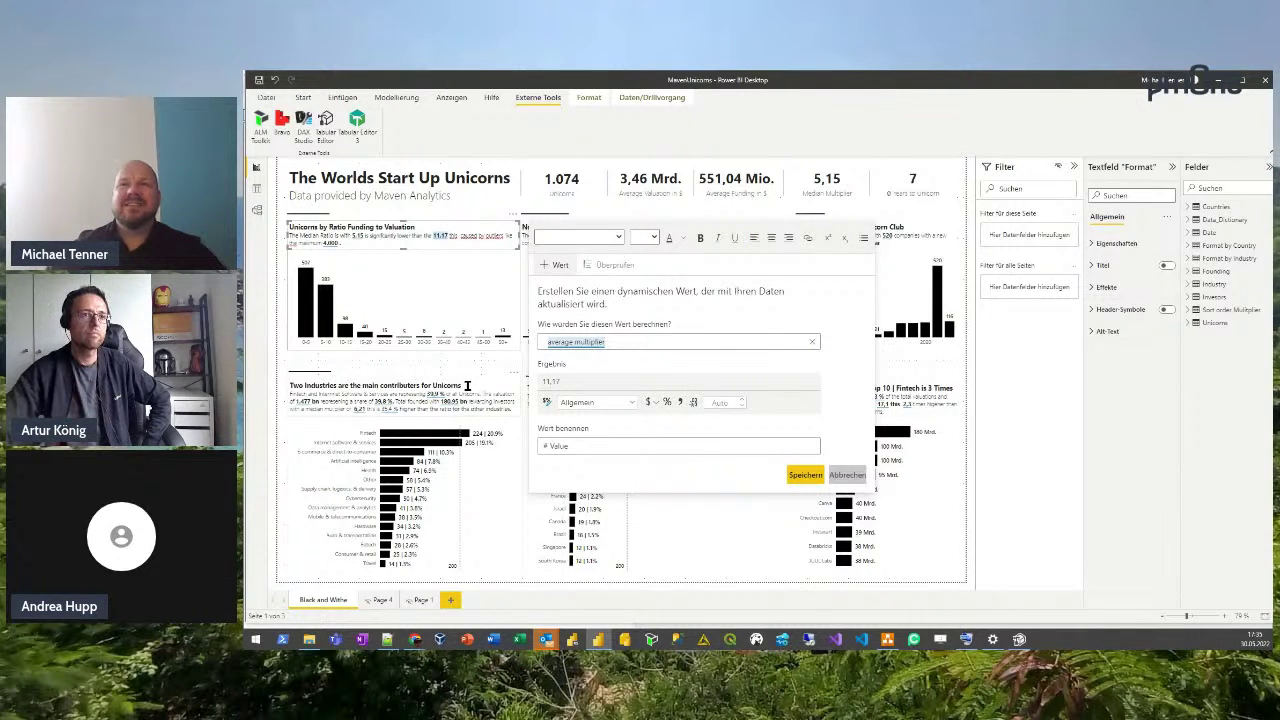
Search the fields for "aver", widen the fields list, show the Average Multiplier measure's formula, and cancel the dynamic value editor.
left_click(1220, 191)
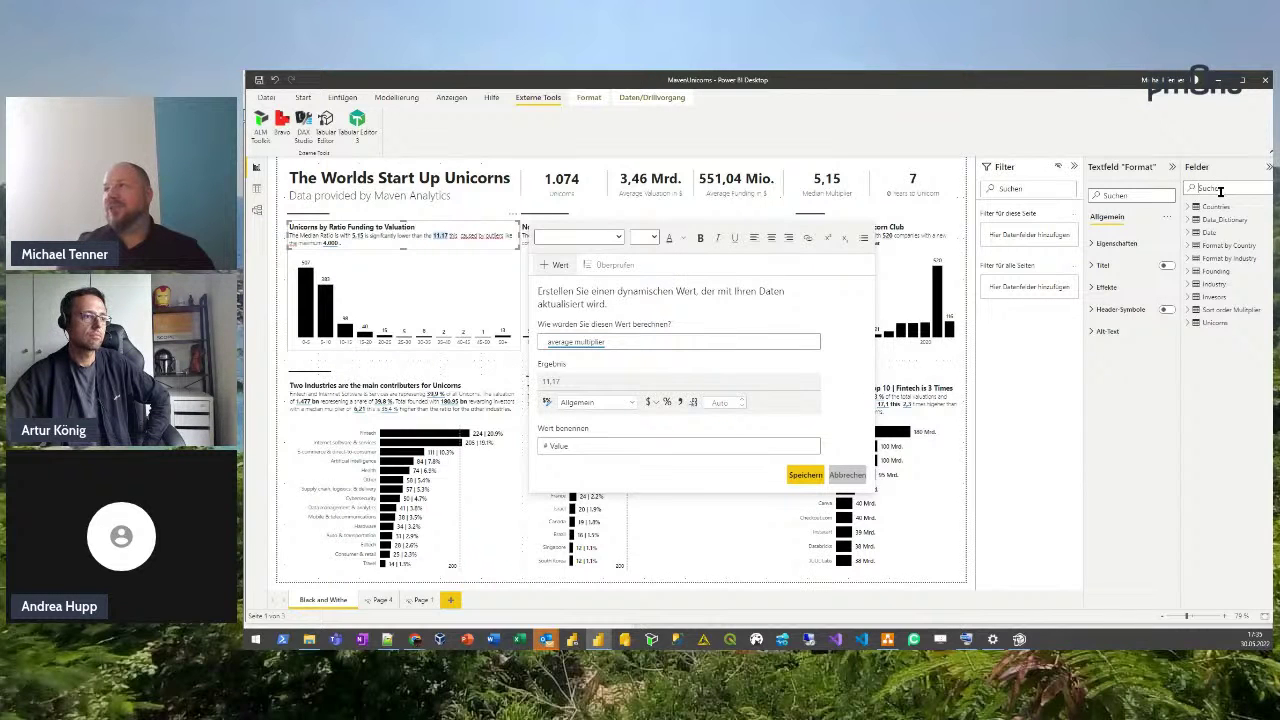
type("aver")
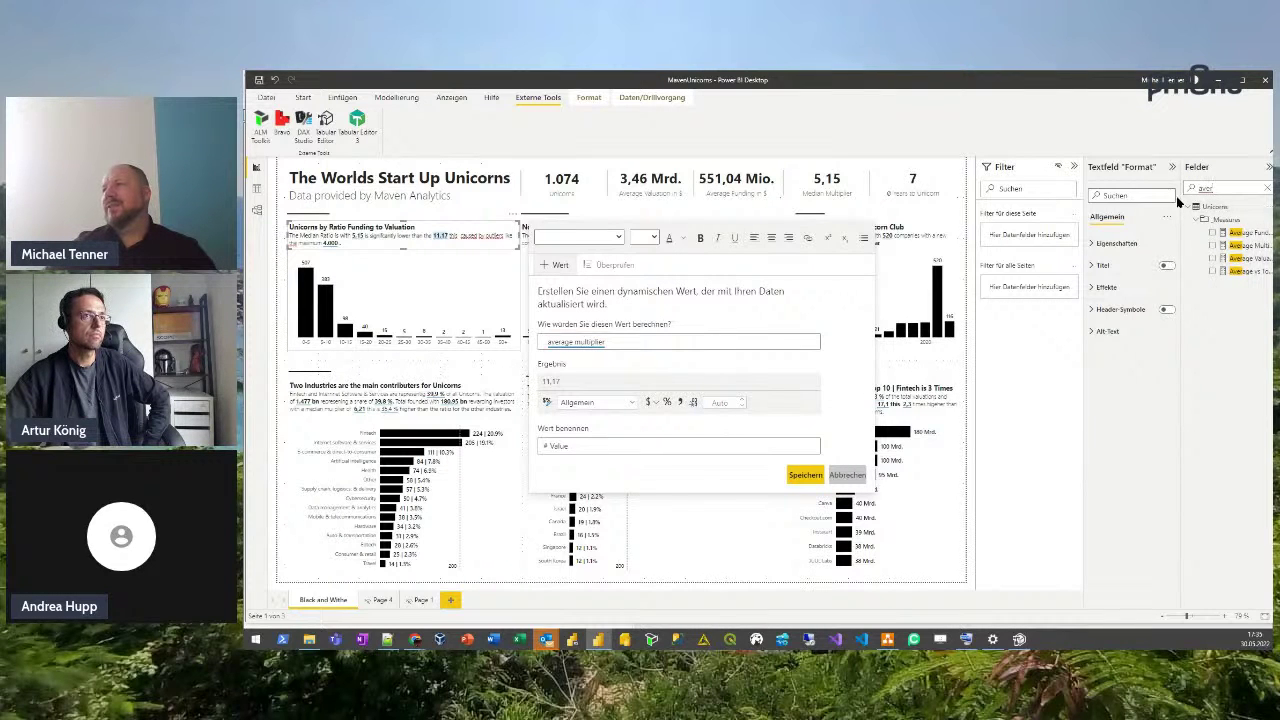
left_click_drag(1185, 203, 1052, 200)
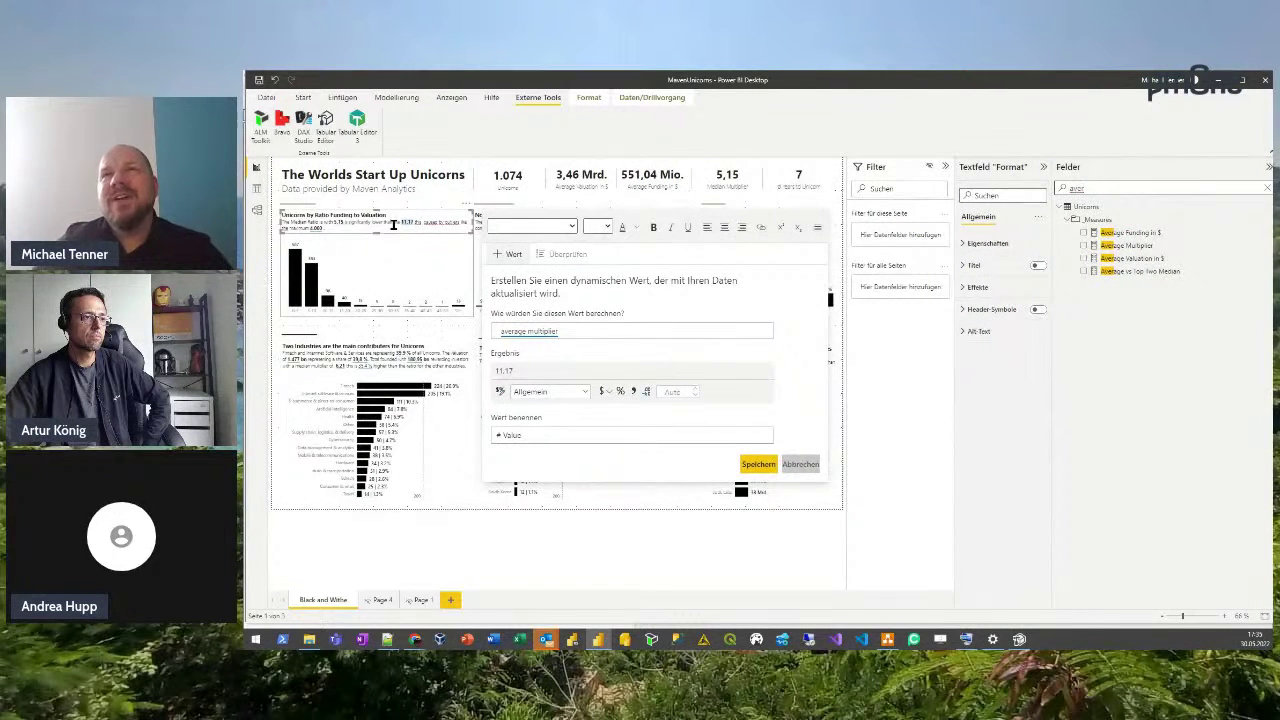
left_click(1104, 250)
left_click(804, 466)
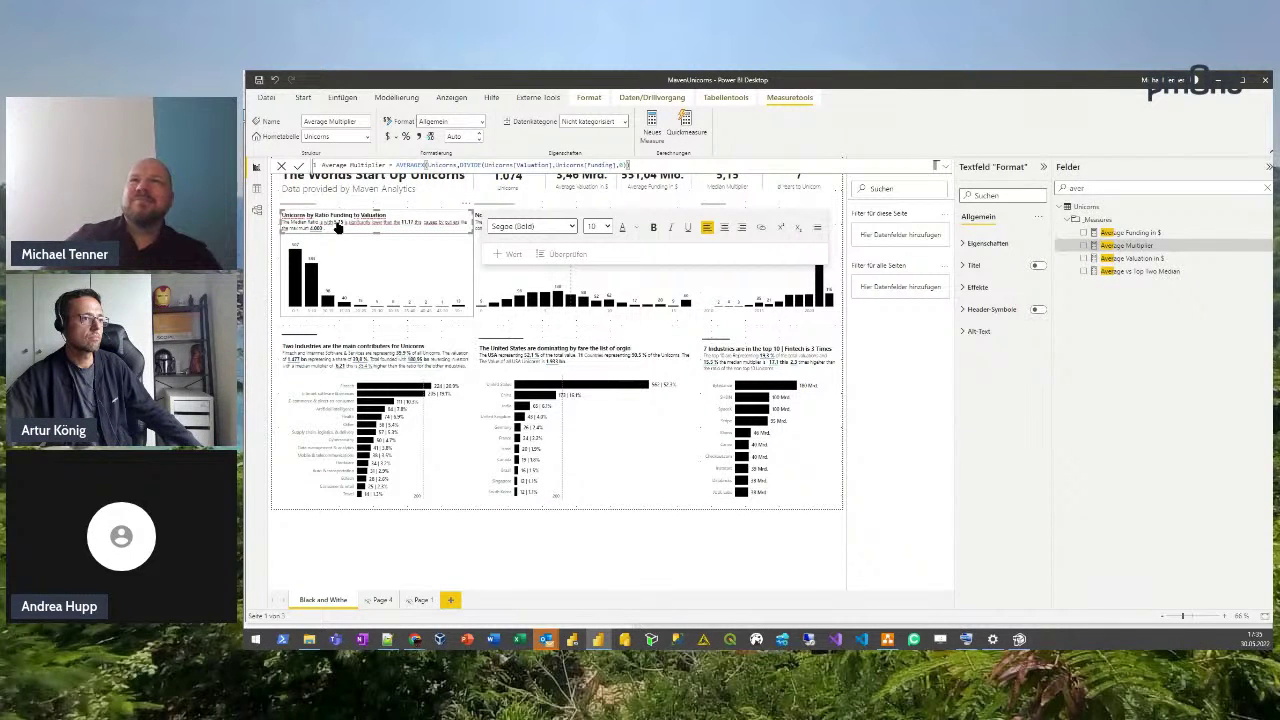
Search the fields for "medi" and show the Median Multiplier measure's formula.
double_click(1116, 192)
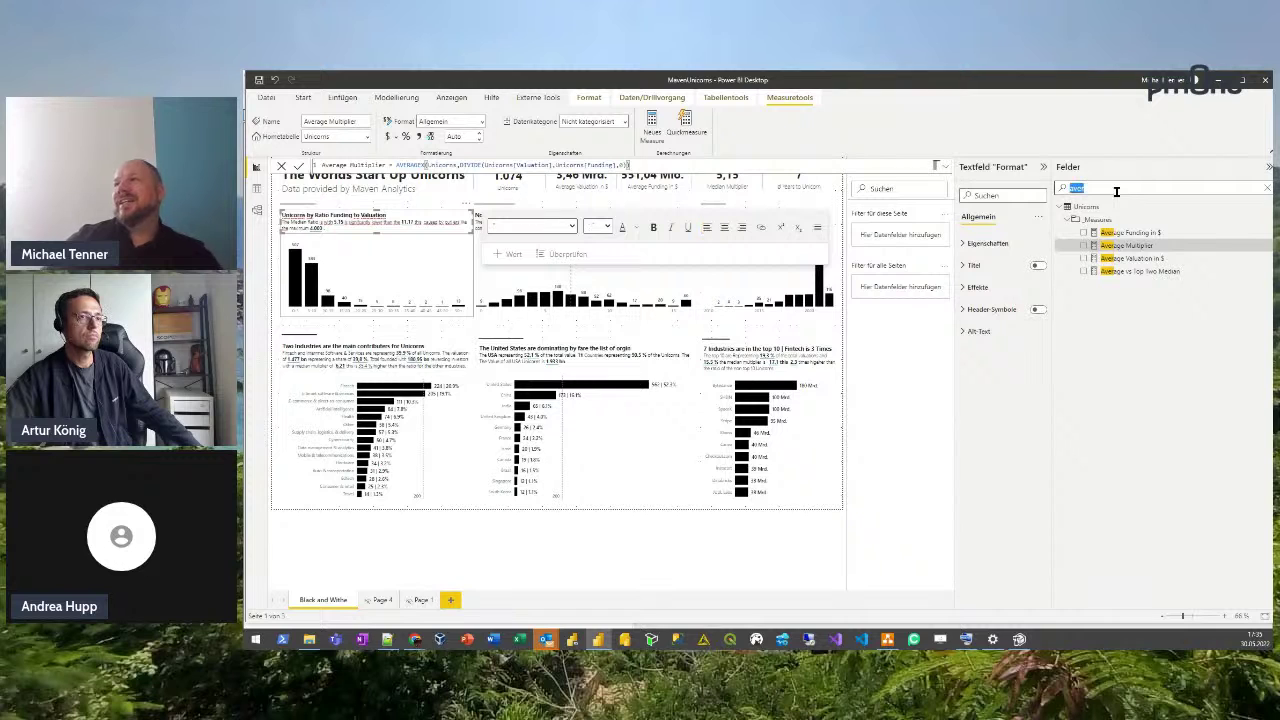
type("medi")
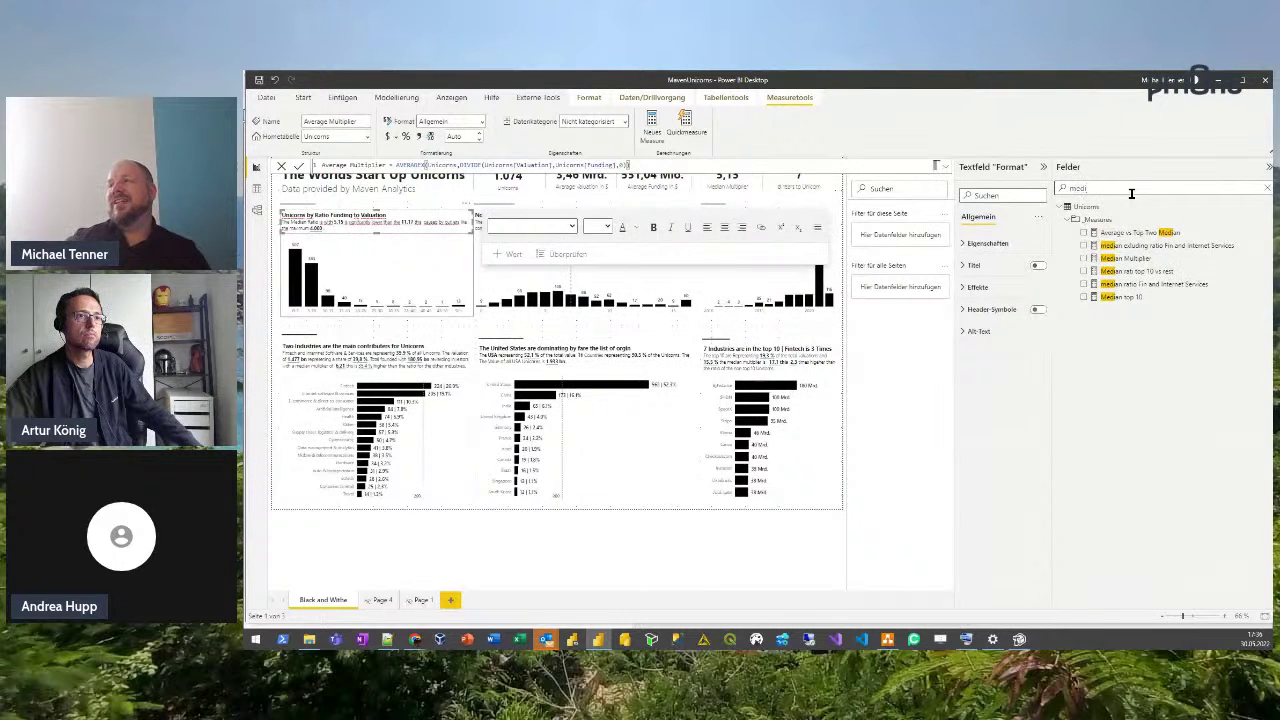
left_click(1127, 258)
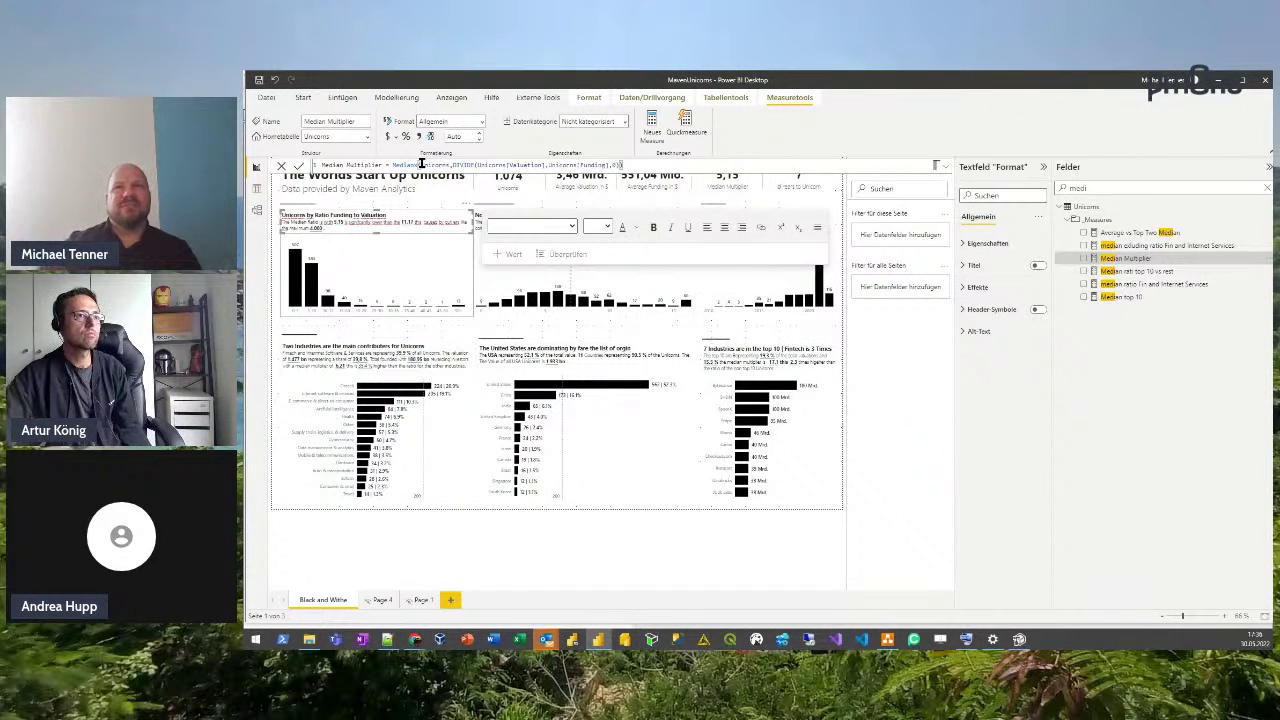
left_click(676, 333)
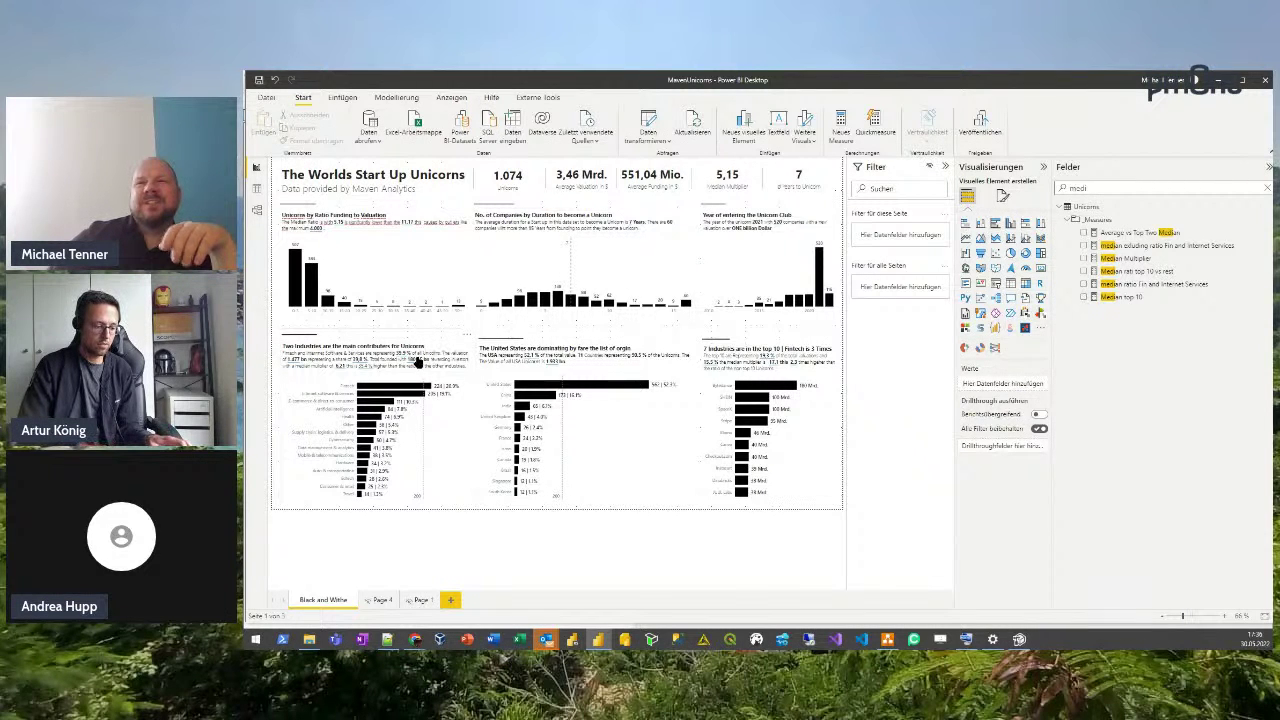
In the "Two Industries are the main contributors for Unicorns" text box, show the dynamic value calculated as "share fintech and internet services".
left_click(419, 360)
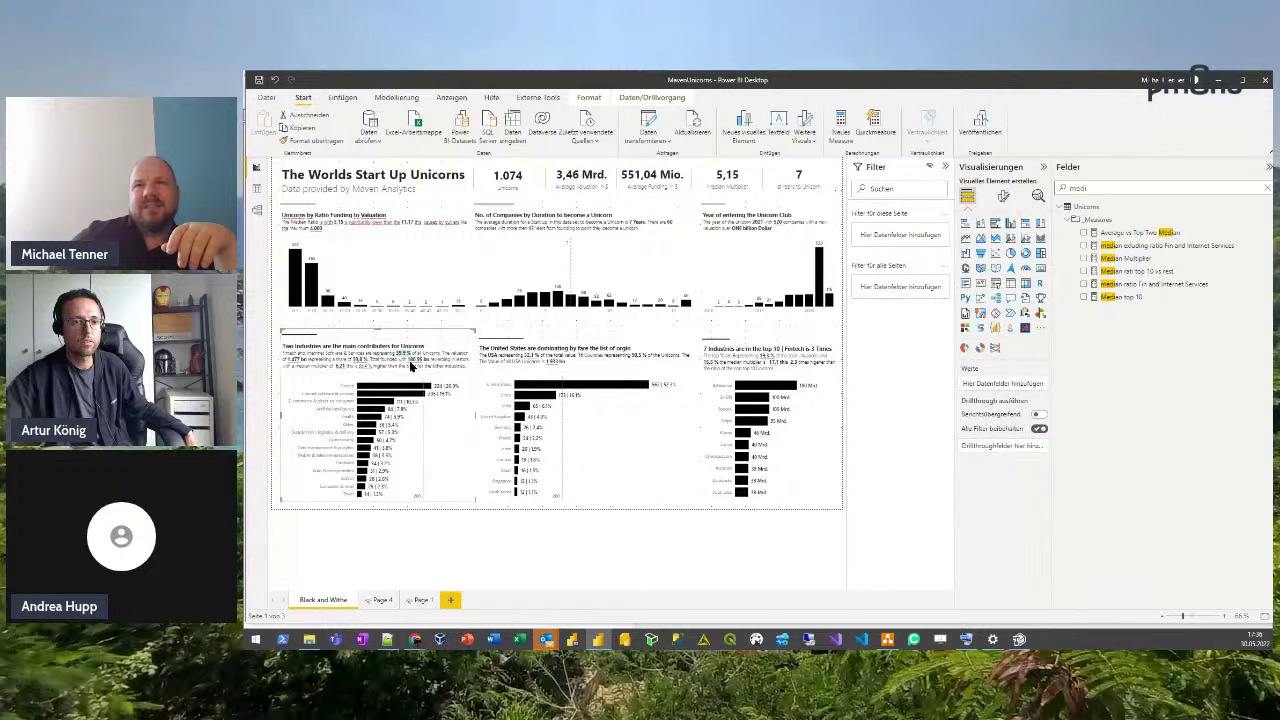
double_click(404, 358)
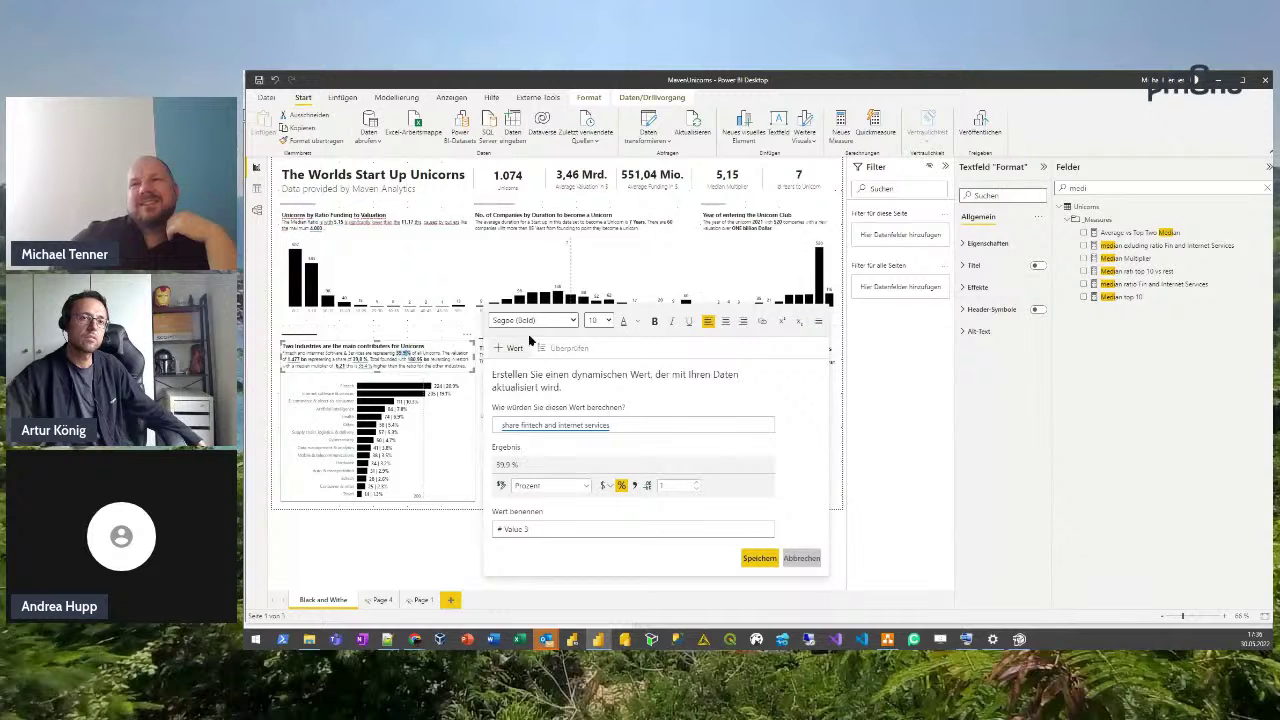
left_click(513, 428)
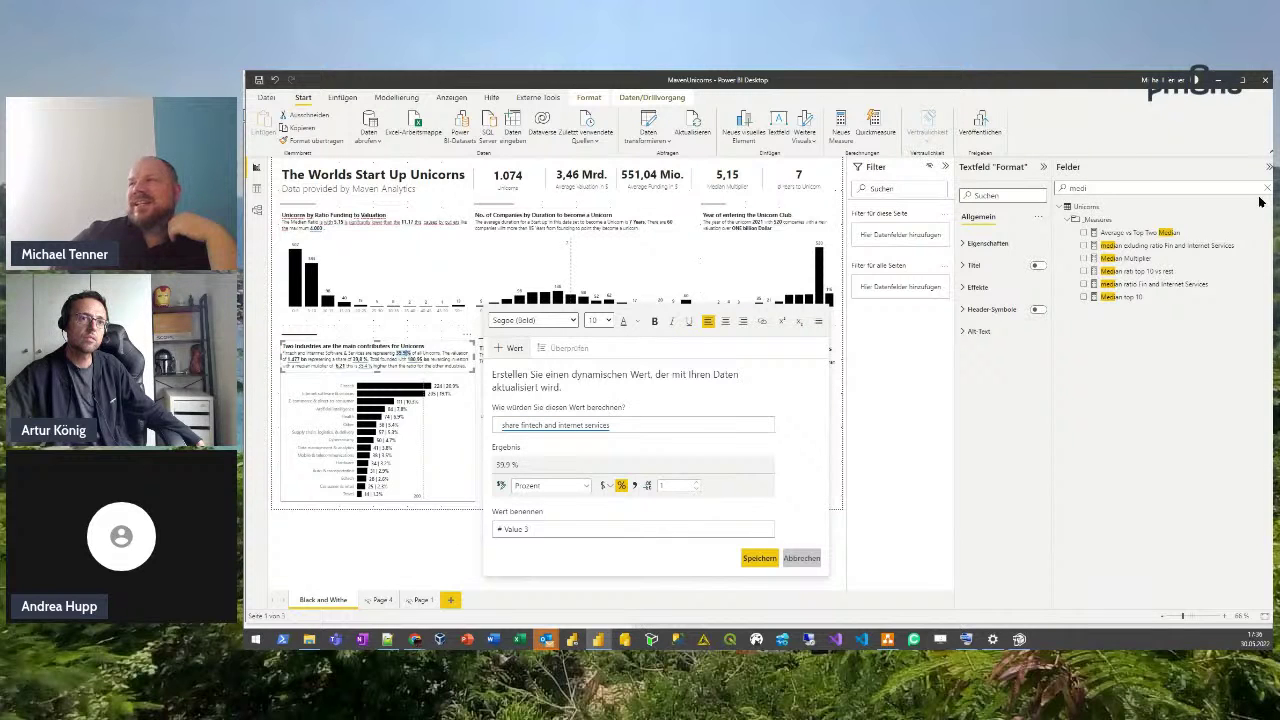
Search the fields for "fint", examine the Share value Fintech and Internet Services measure's formula, and cancel the dynamic value editor.
double_click(1150, 186)
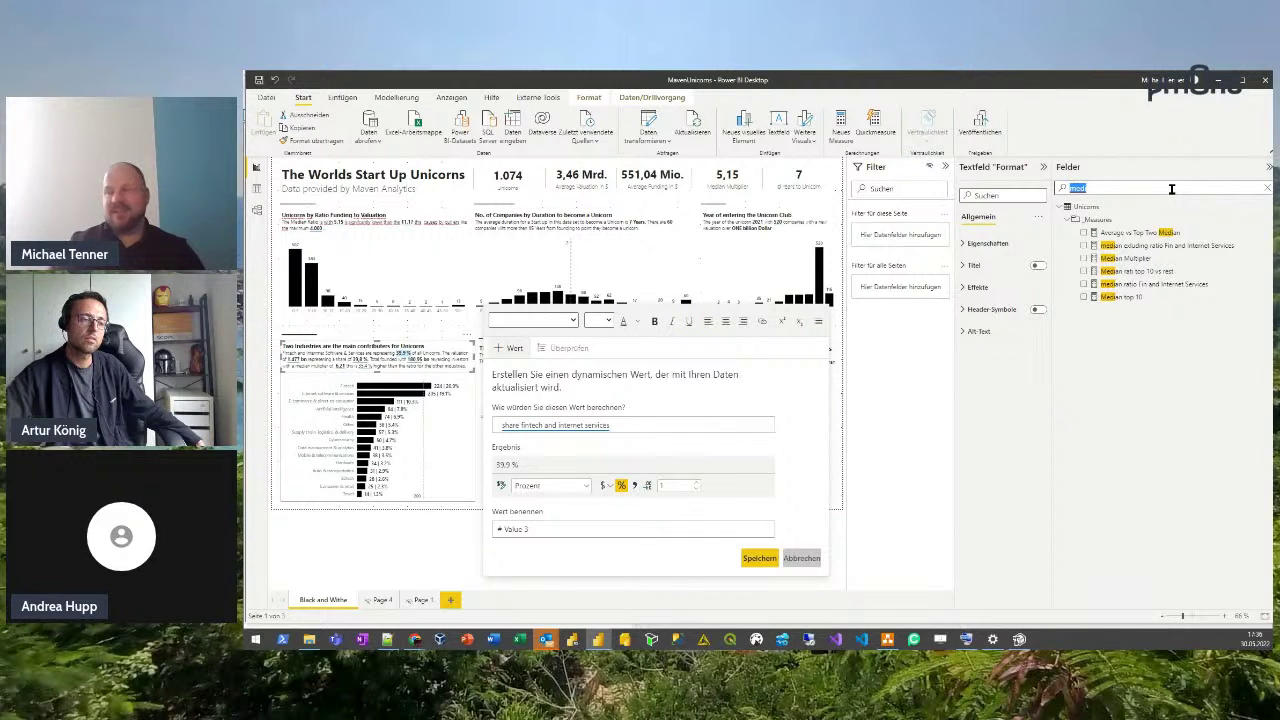
type("fint")
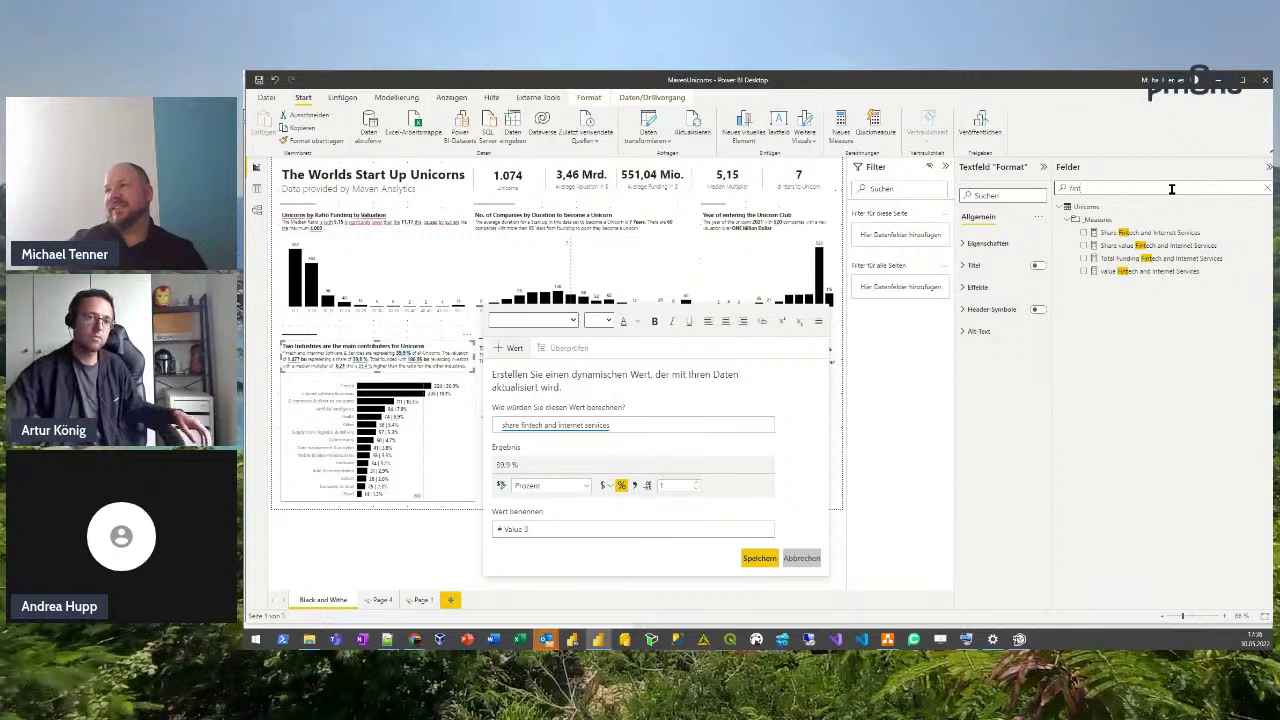
left_click(1188, 249)
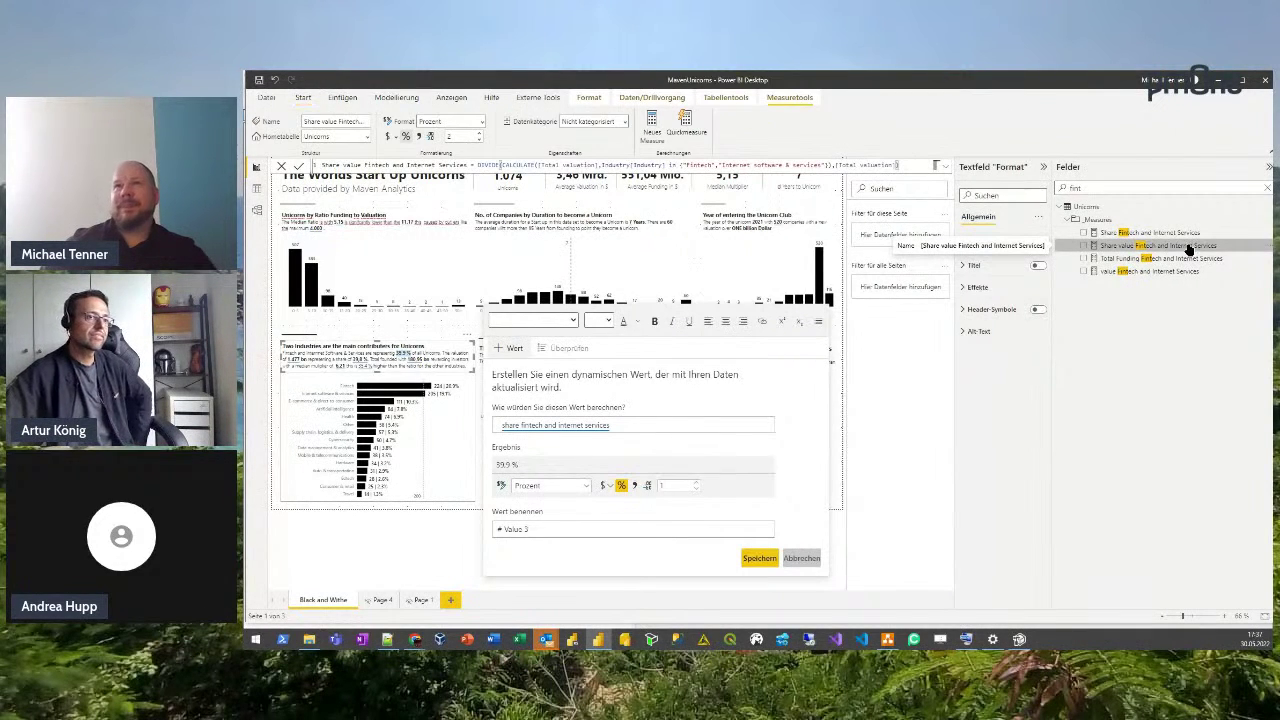
left_click(944, 168)
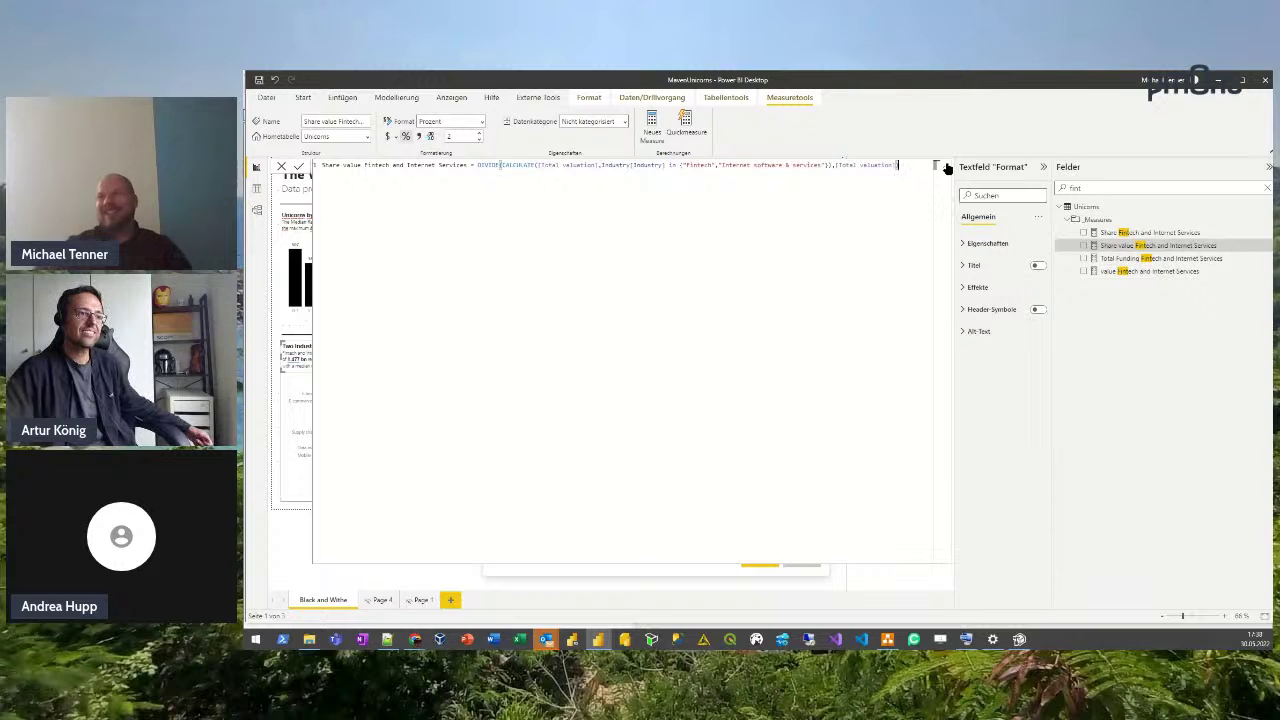
left_click(942, 165)
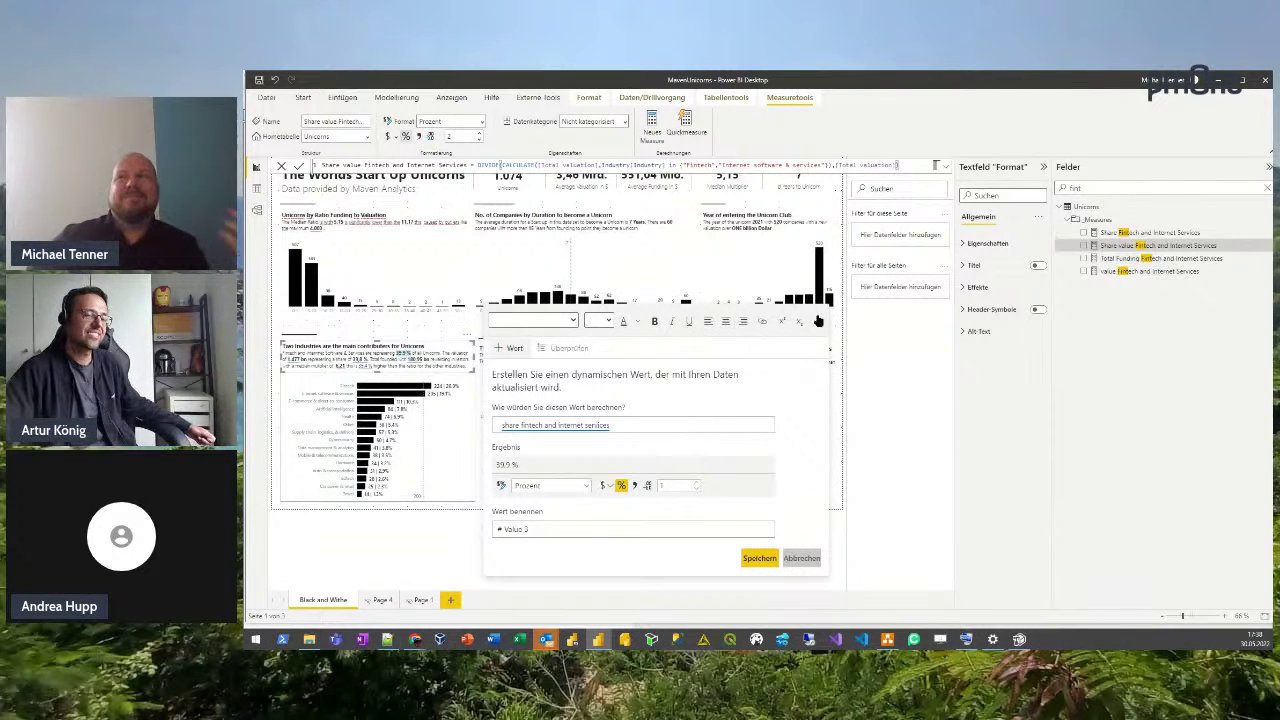
left_click(800, 558)
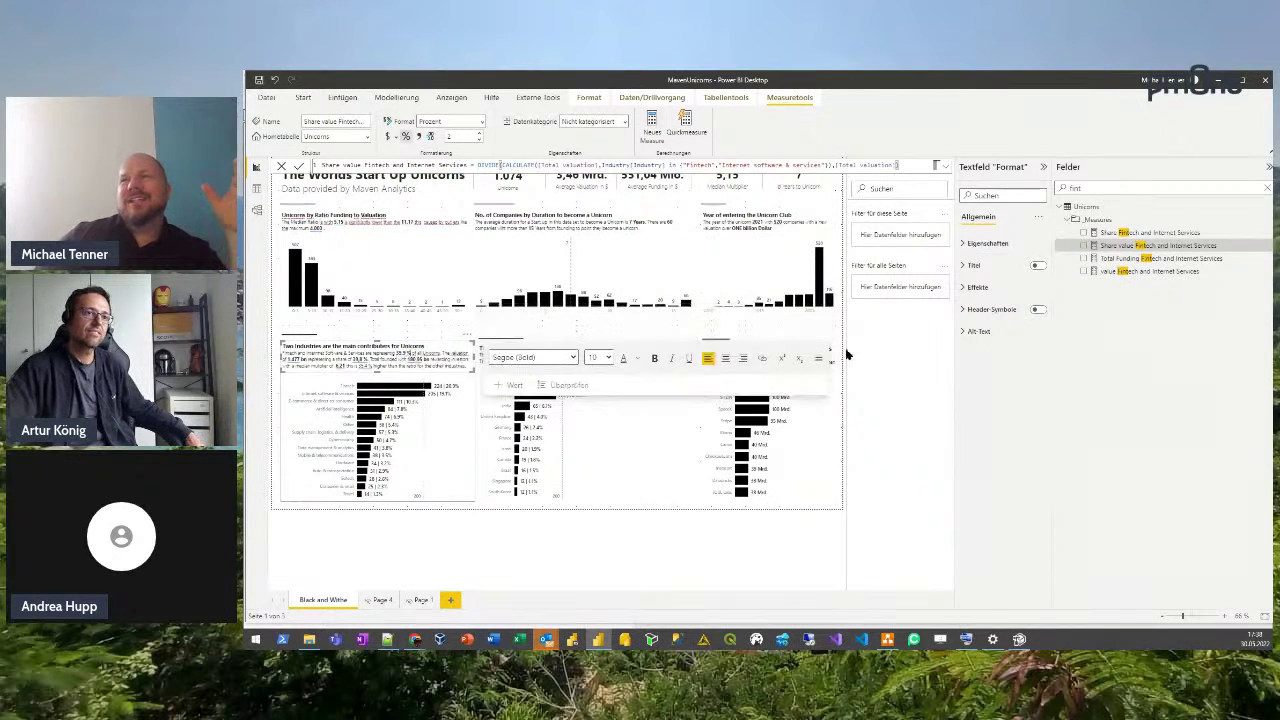
left_click(790, 503)
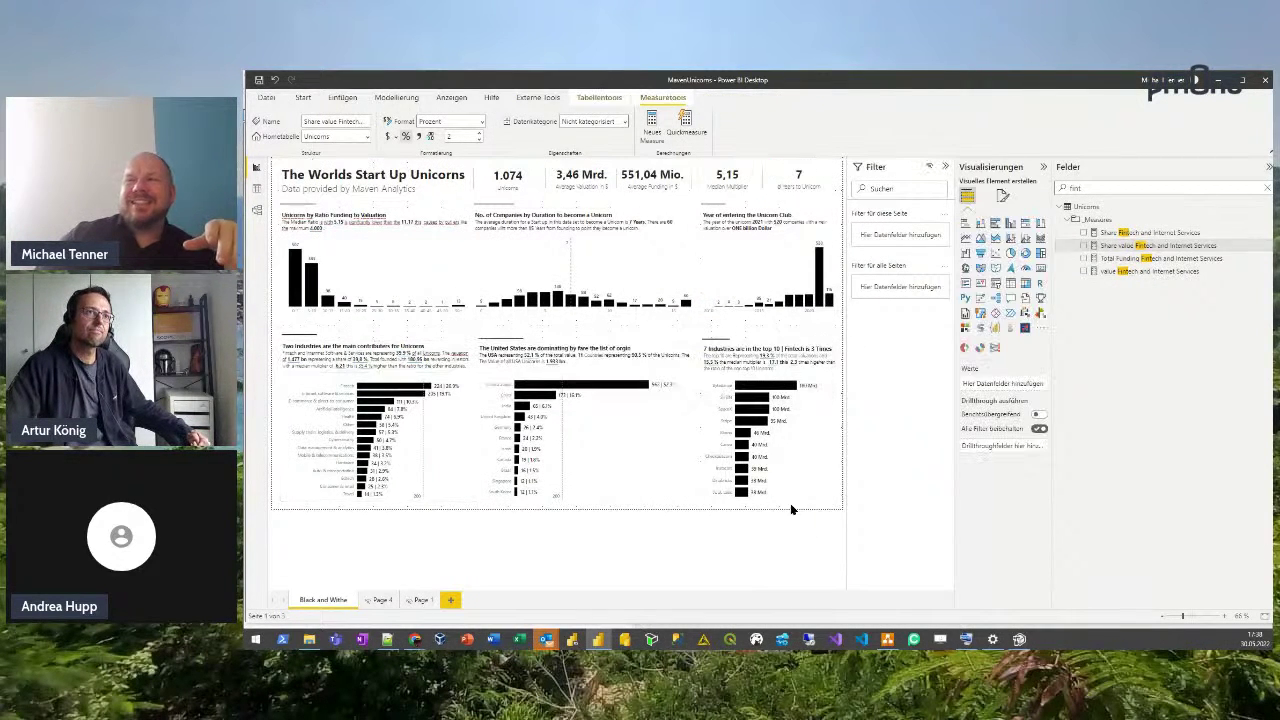
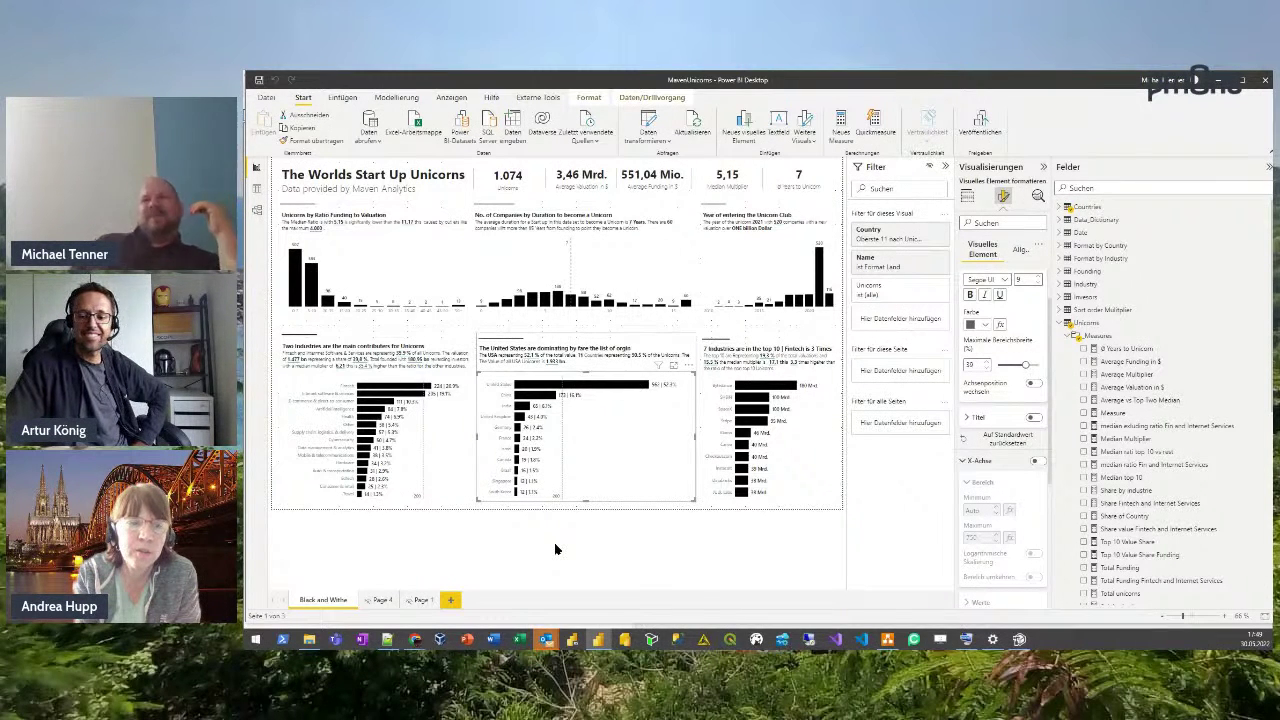
Add a new report page, paste a copy of the country bar chart from Black and White onto it, and enlarge it to the full page height.
left_click(452, 600)
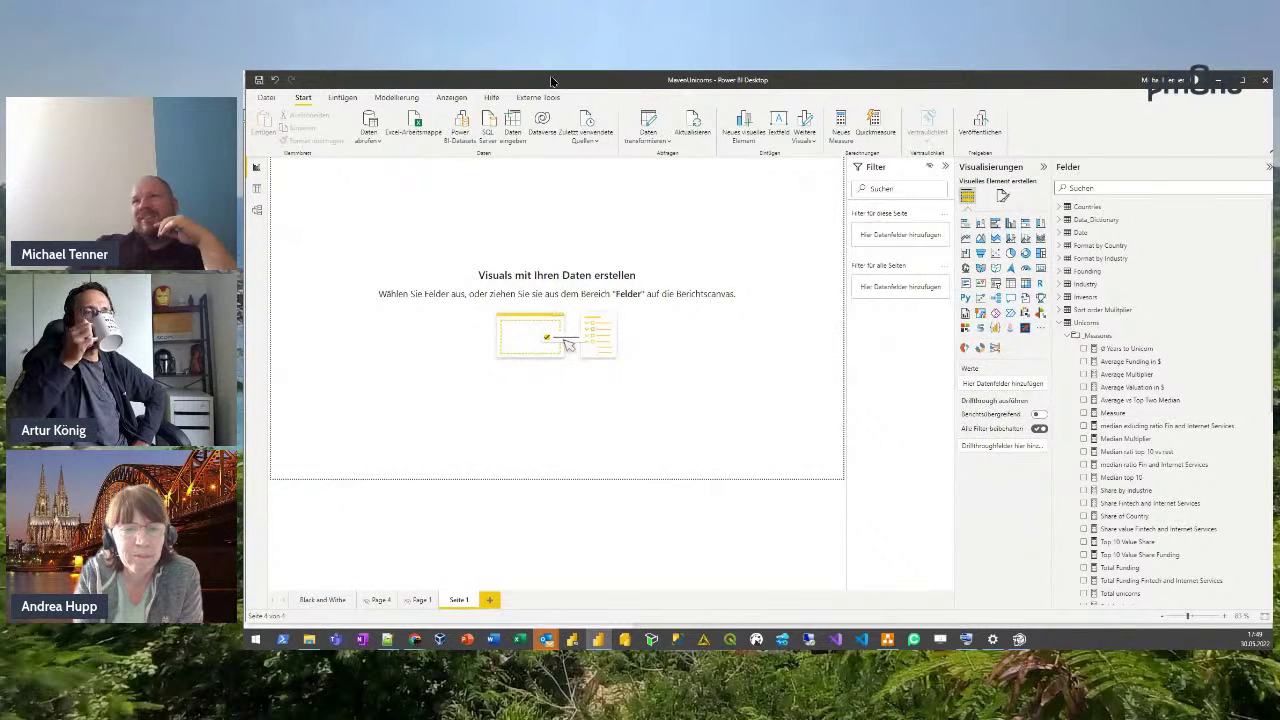
left_click(326, 599)
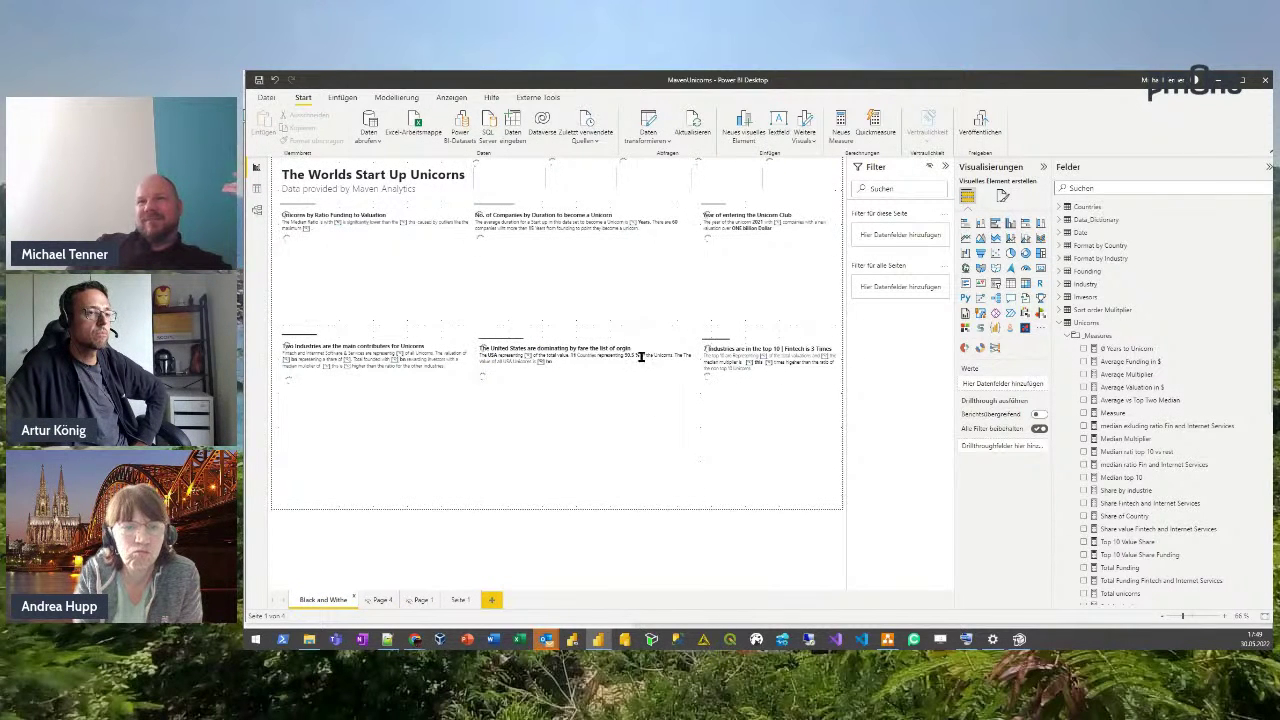
left_click(689, 404)
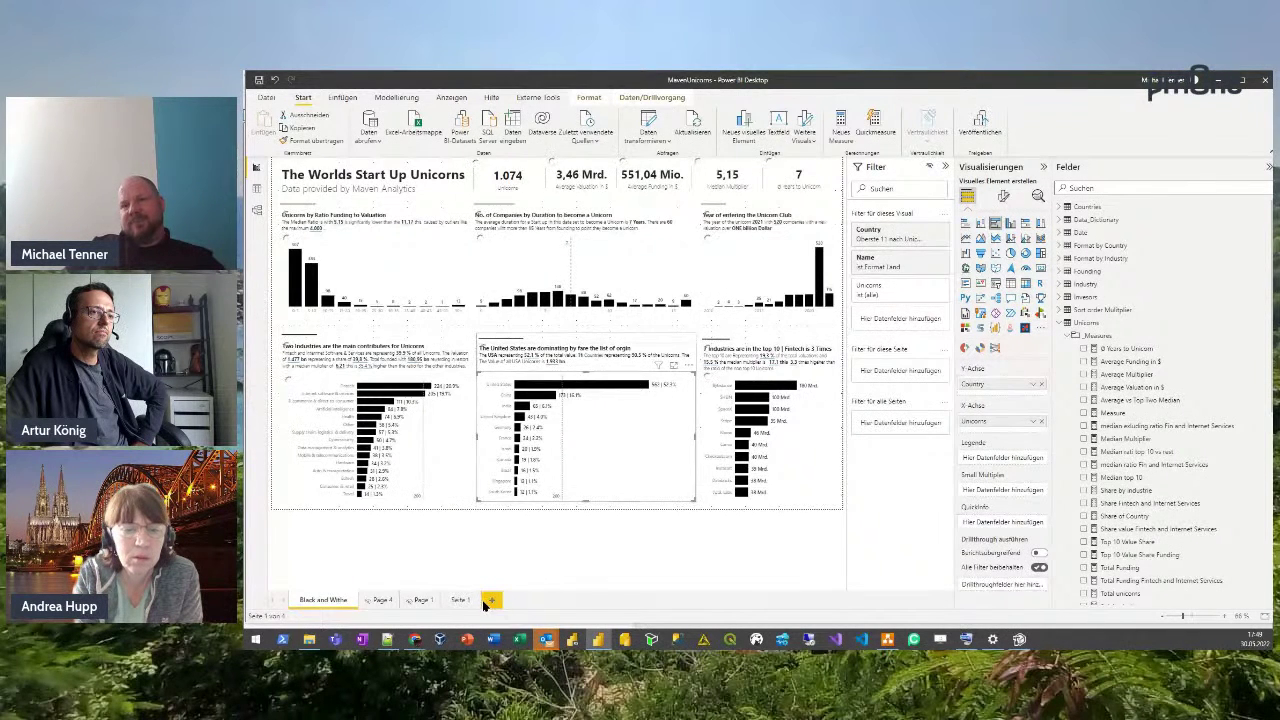
left_click(460, 600)
key("ctrl+v")
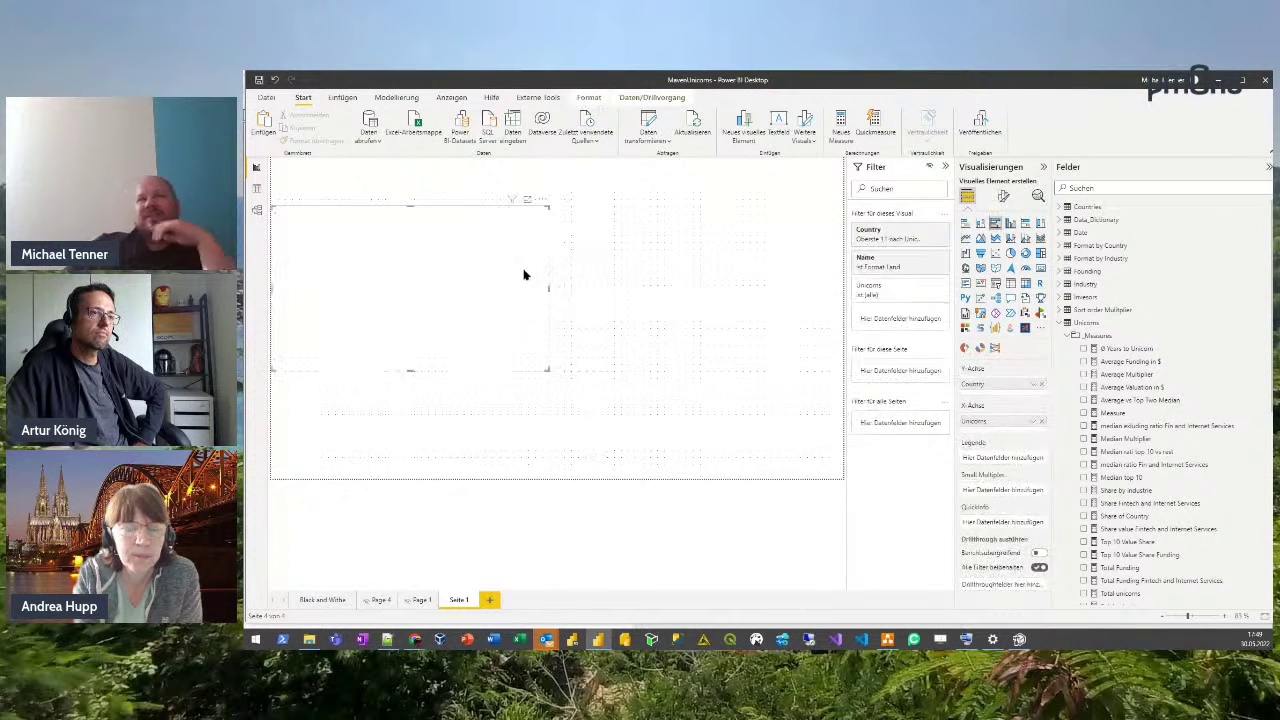
left_click_drag(546, 369, 642, 477)
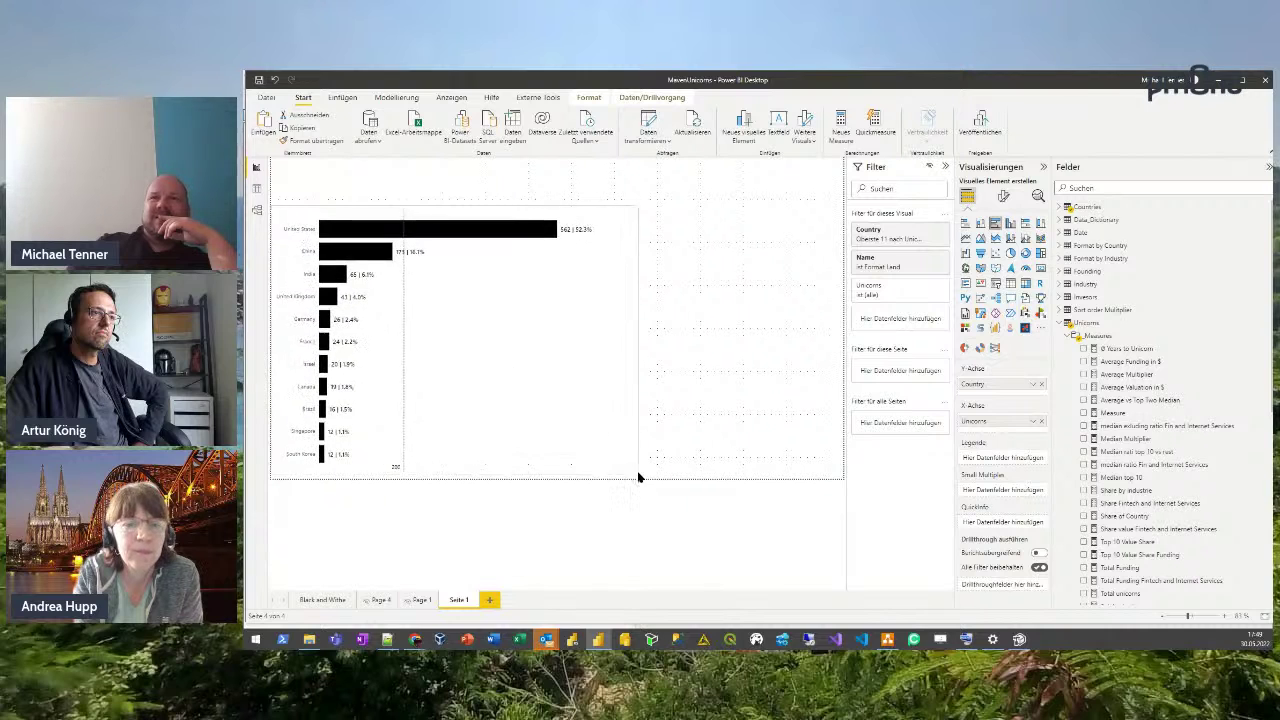
left_click_drag(458, 183, 458, 158)
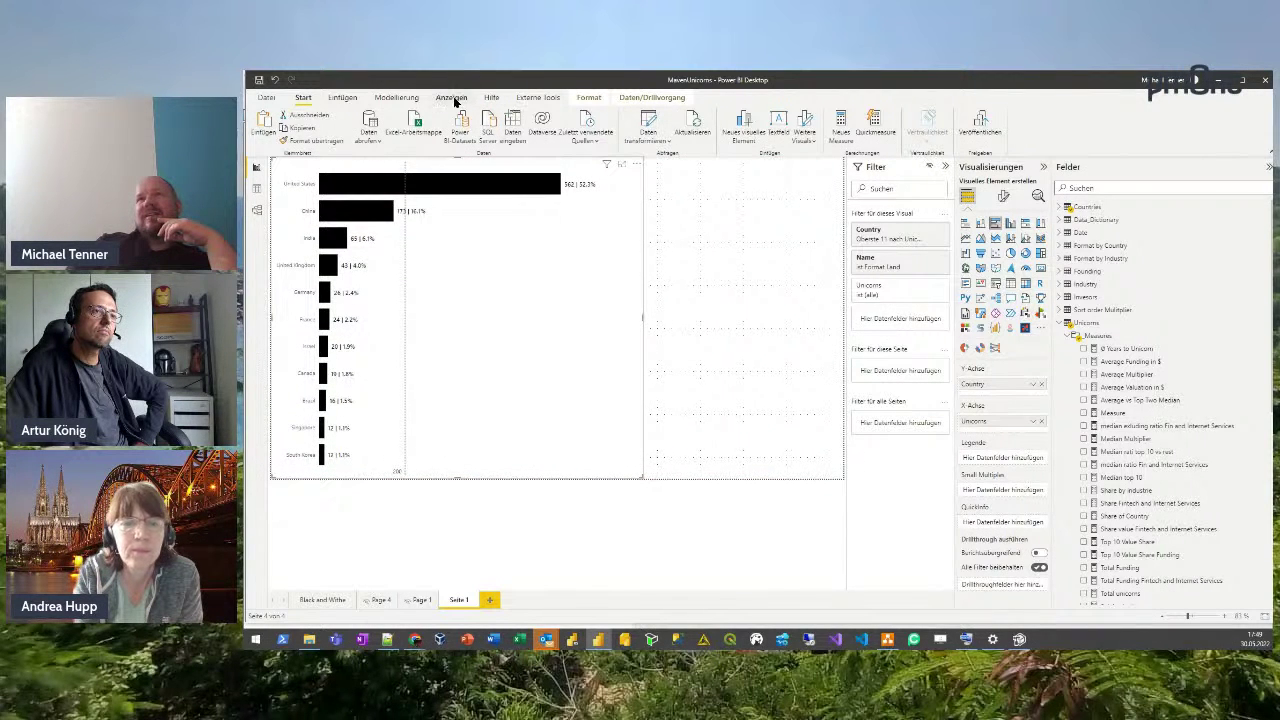
Start a new Fields (Felder) parameter and name it "New Axis".
left_click(397, 97)
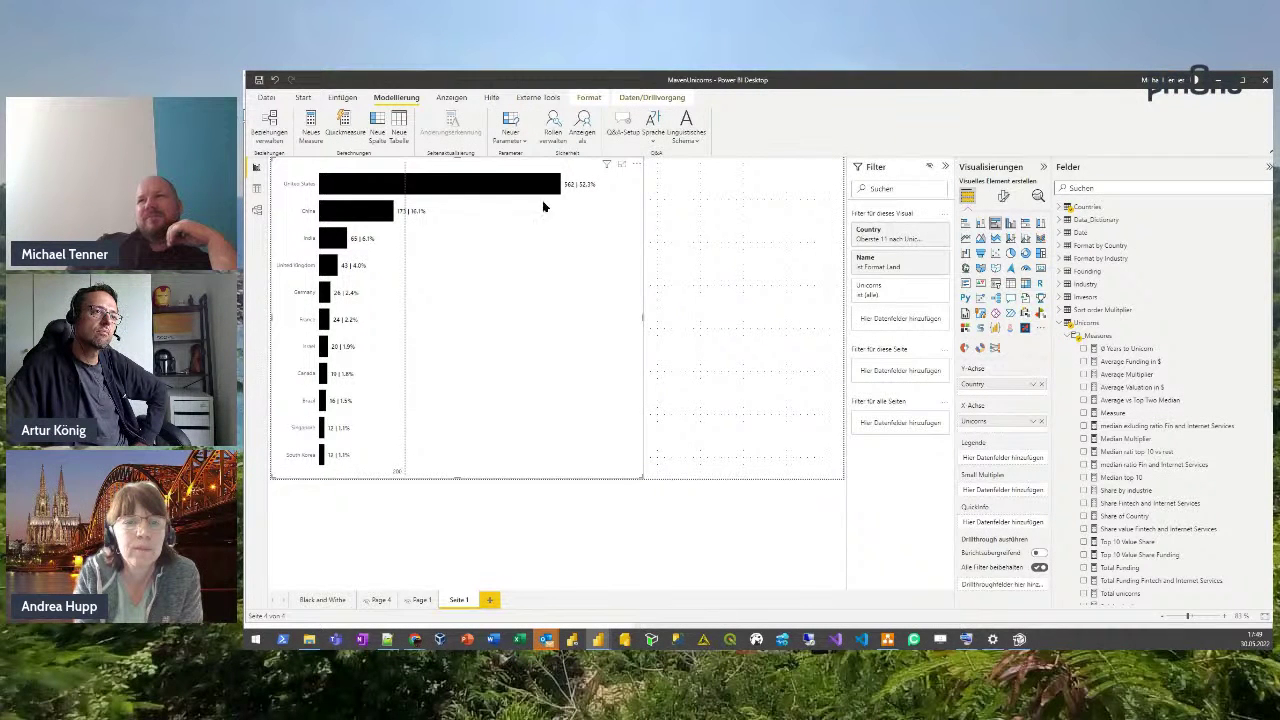
left_click(614, 256)
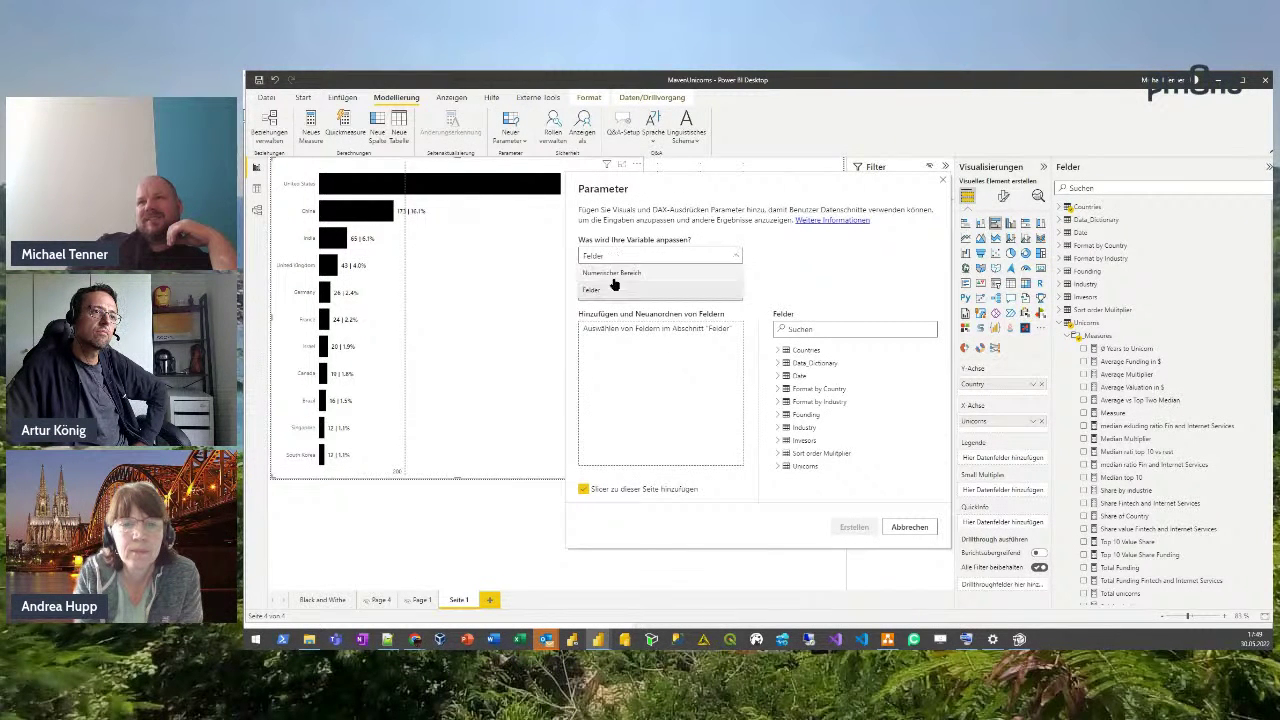
left_click(775, 285)
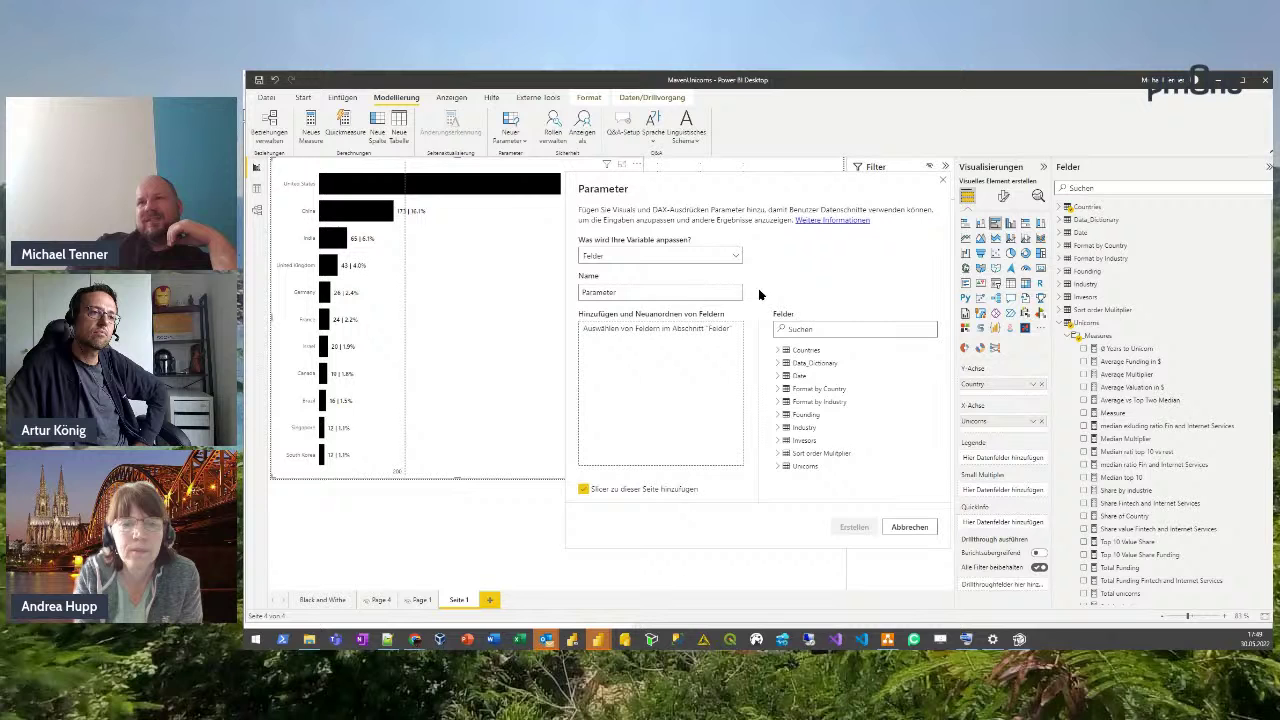
left_click(663, 291)
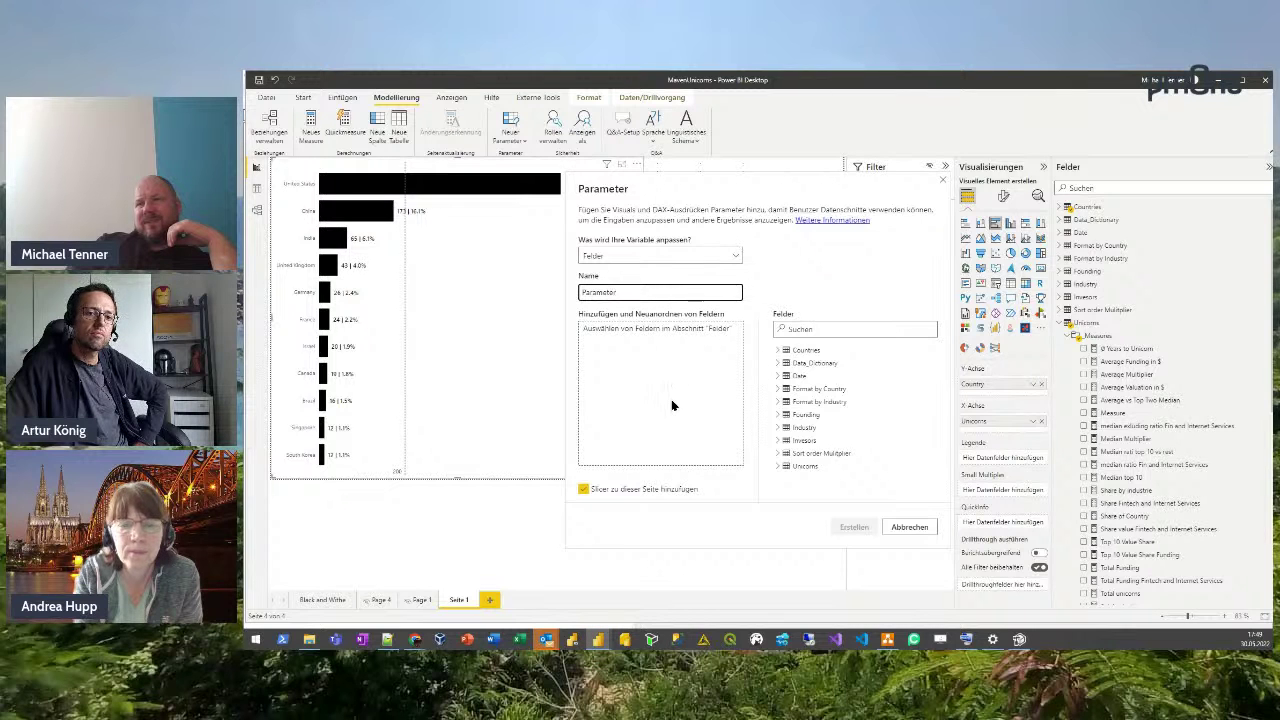
double_click(637, 291)
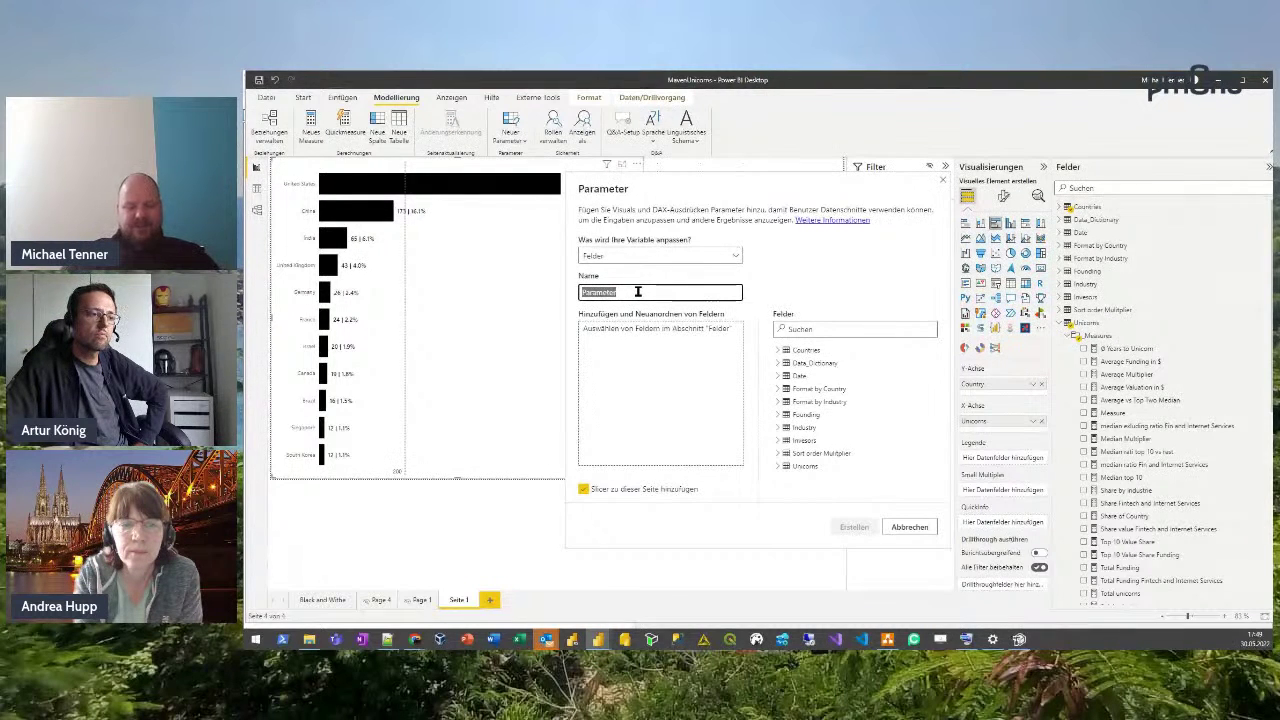
type("New Axis")
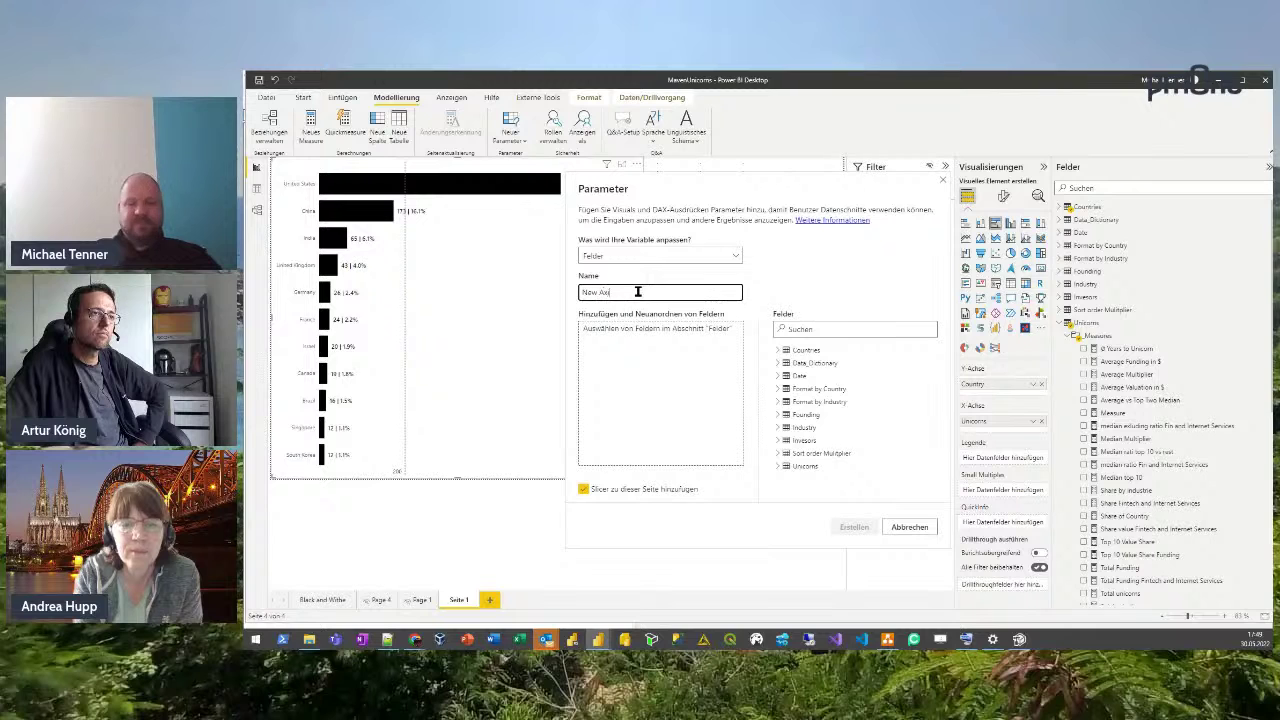
Add the Industry field from the Industry table and the Country field from the Countries table to the parameter.
left_click(778, 430)
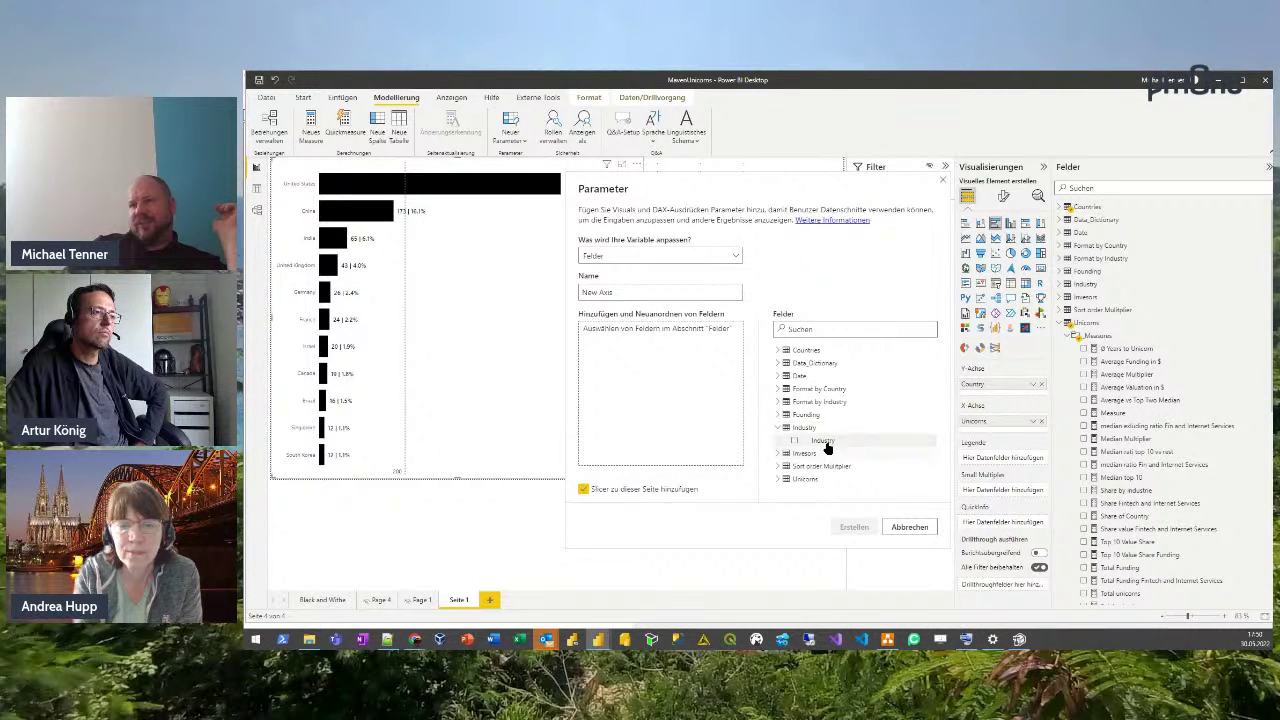
left_click_drag(823, 440, 688, 405)
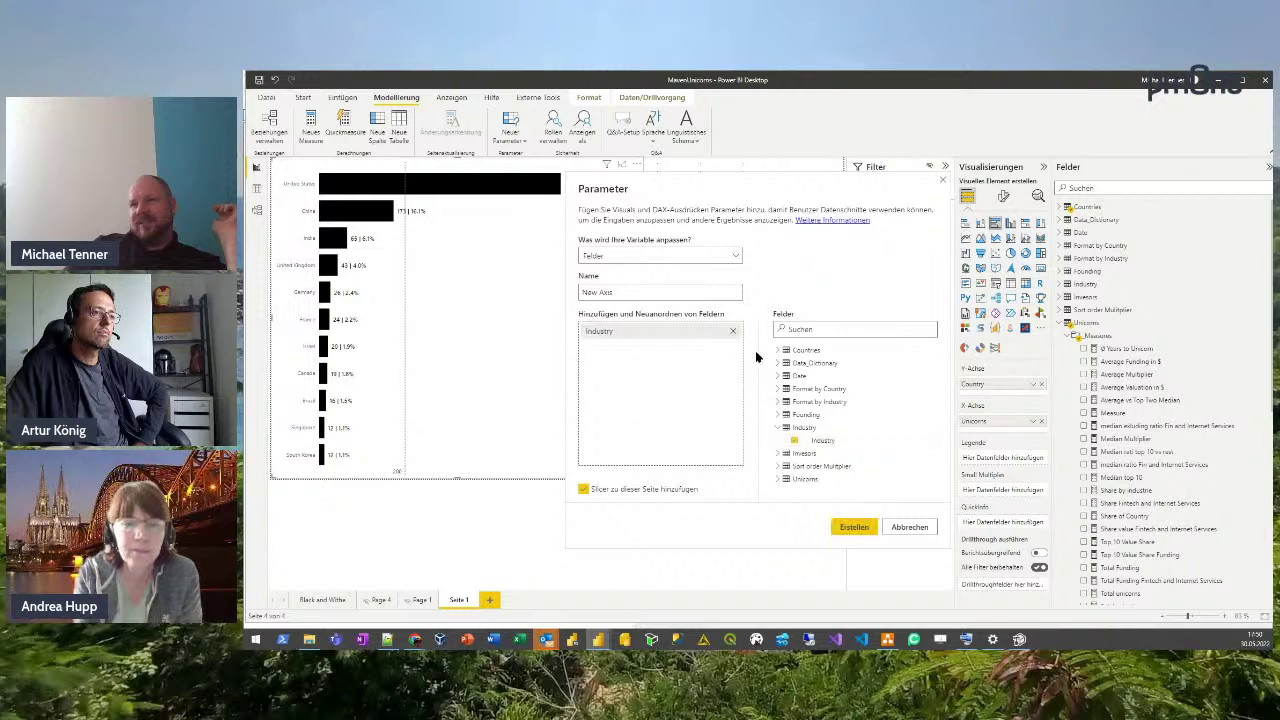
left_click(780, 427)
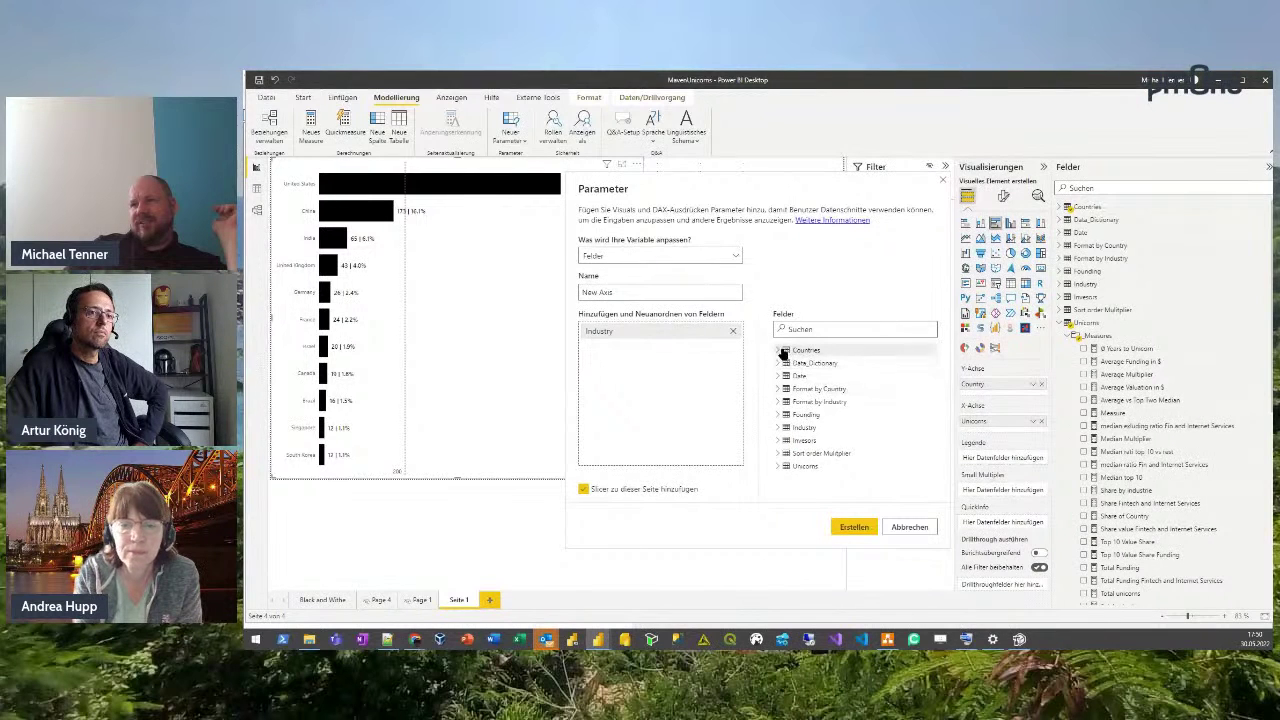
left_click(779, 350)
left_click_drag(822, 368, 652, 383)
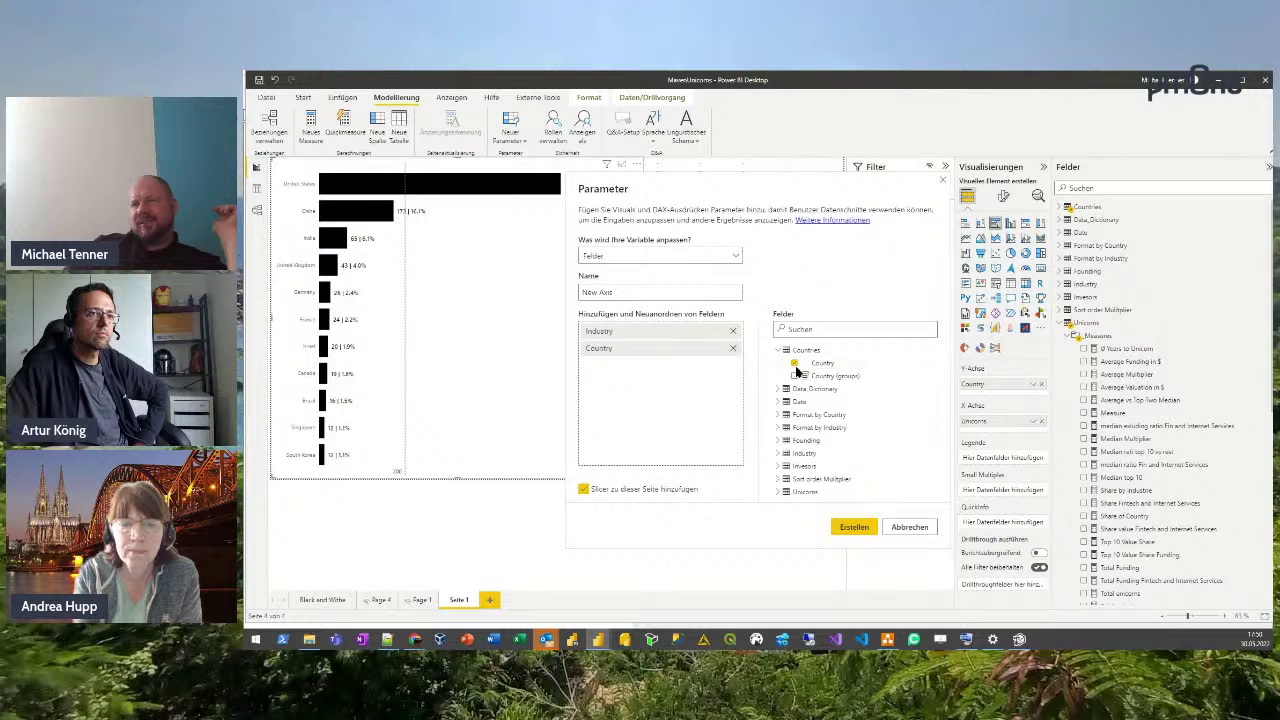
Replace Country with Country (groups) in the New Axis parameter and create the parameter with its slicer on the page.
left_click(733, 354)
left_click_drag(814, 372, 640, 364)
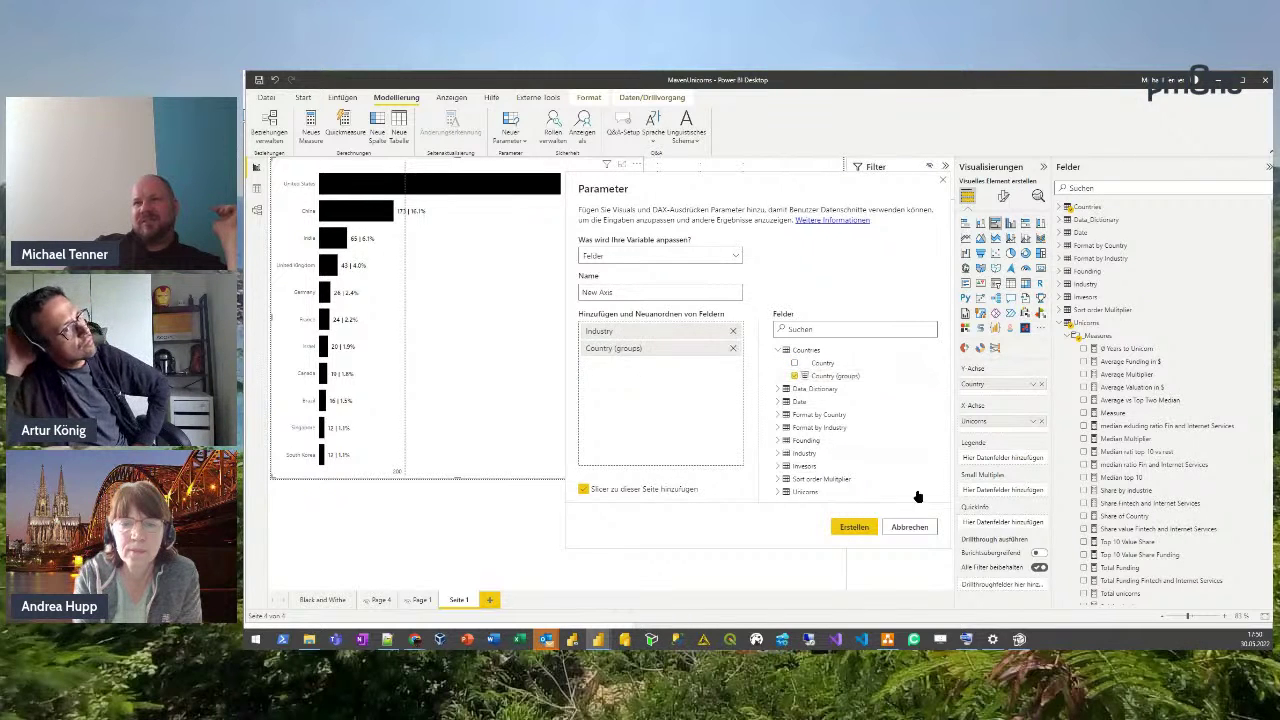
left_click(852, 527)
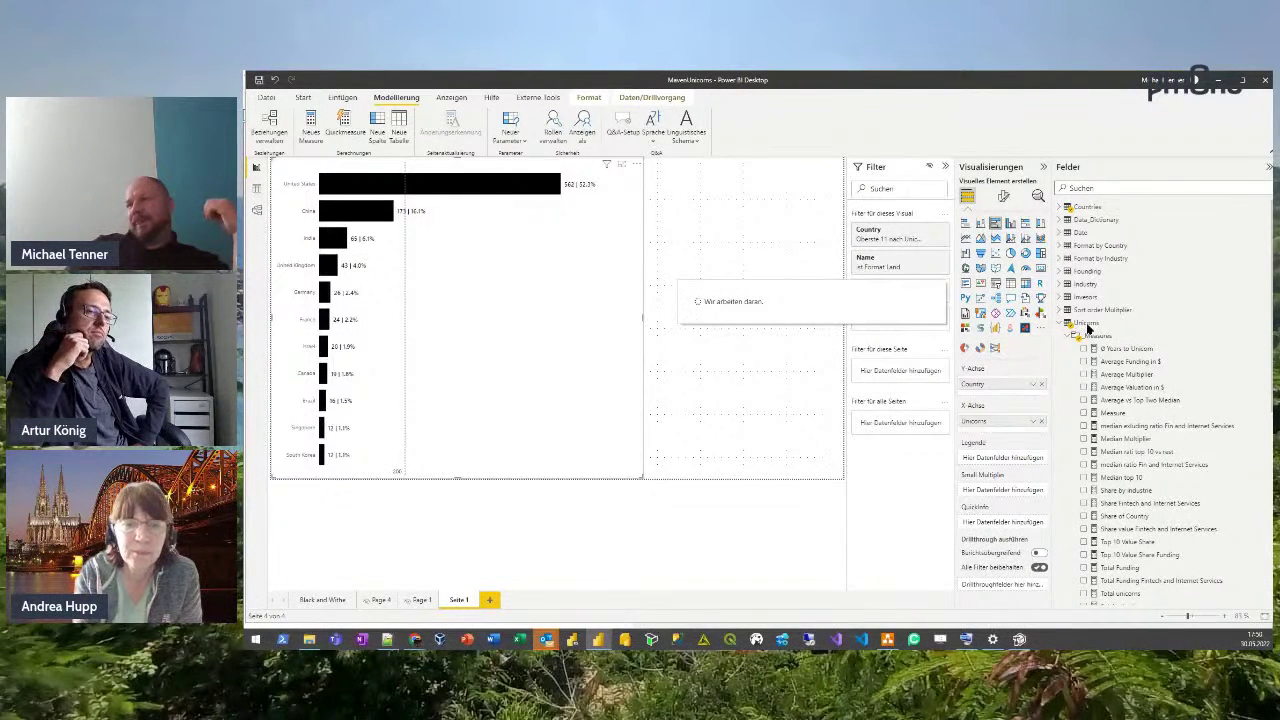
Add the New Axis field to the bar chart and make it the Y-axis in place of Country.
left_click(1063, 323)
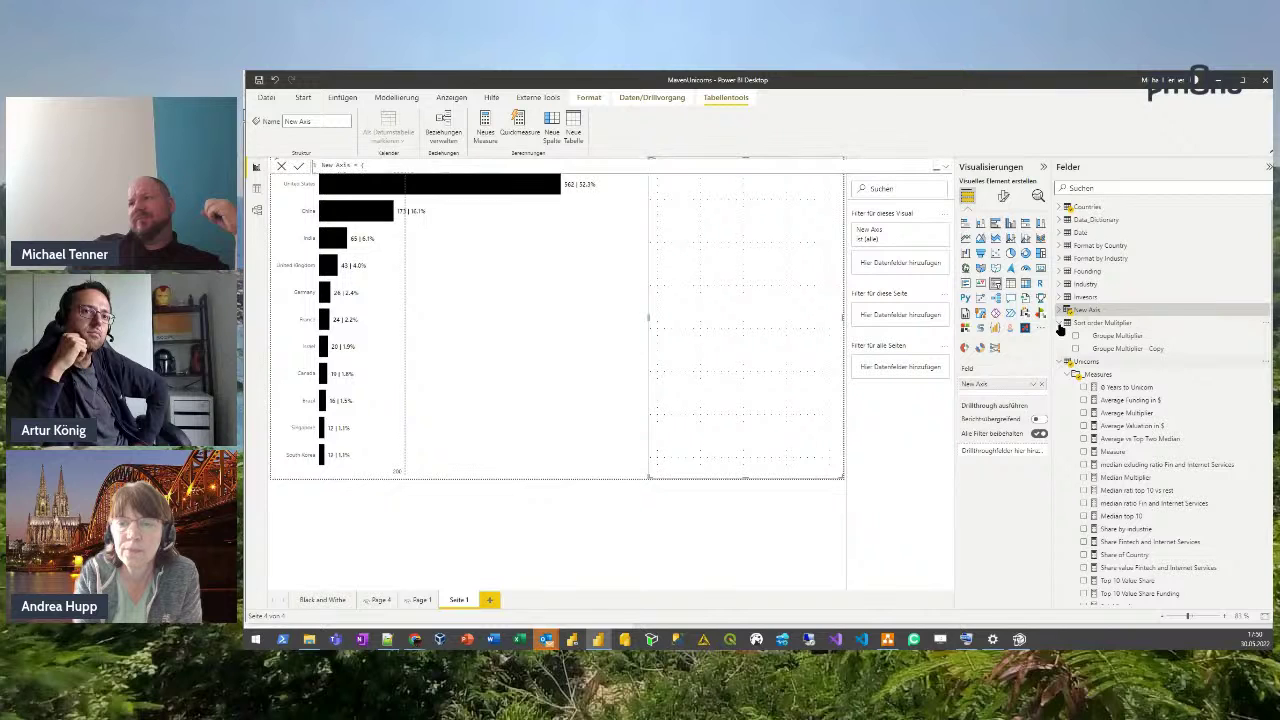
left_click(1066, 361)
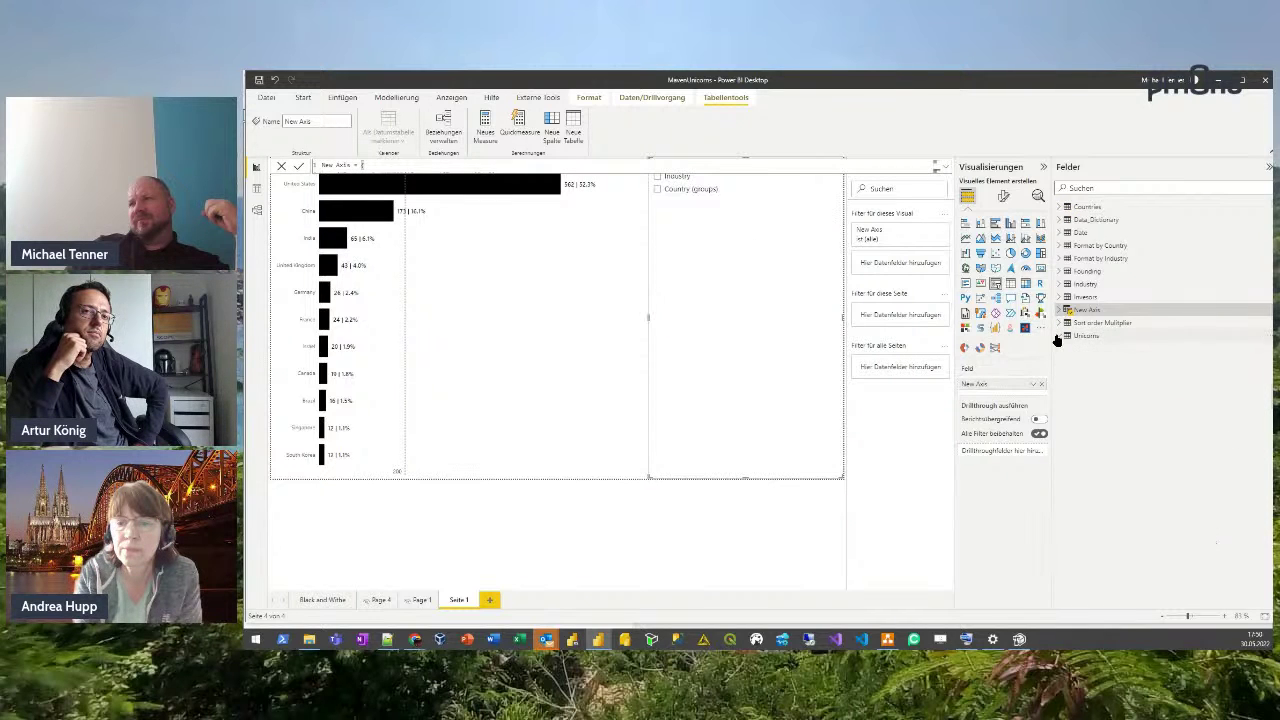
left_click(1066, 323)
left_click(1061, 310)
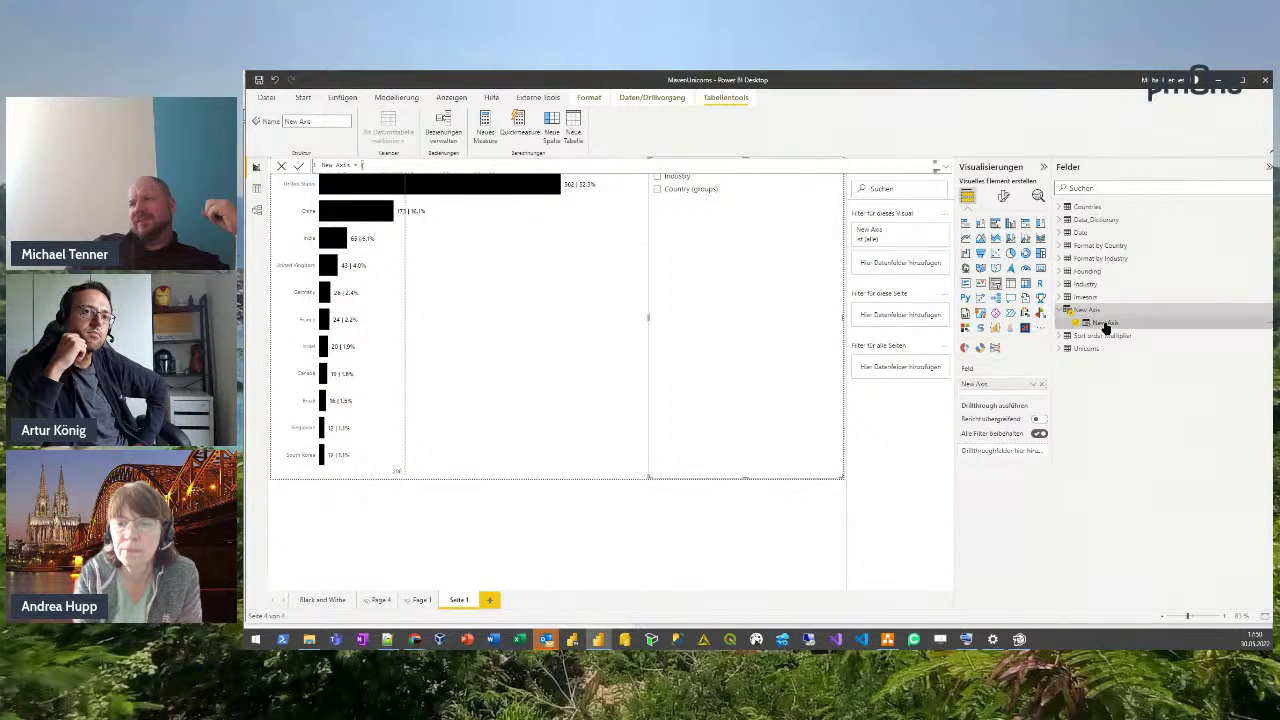
left_click_drag(1106, 329, 454, 309)
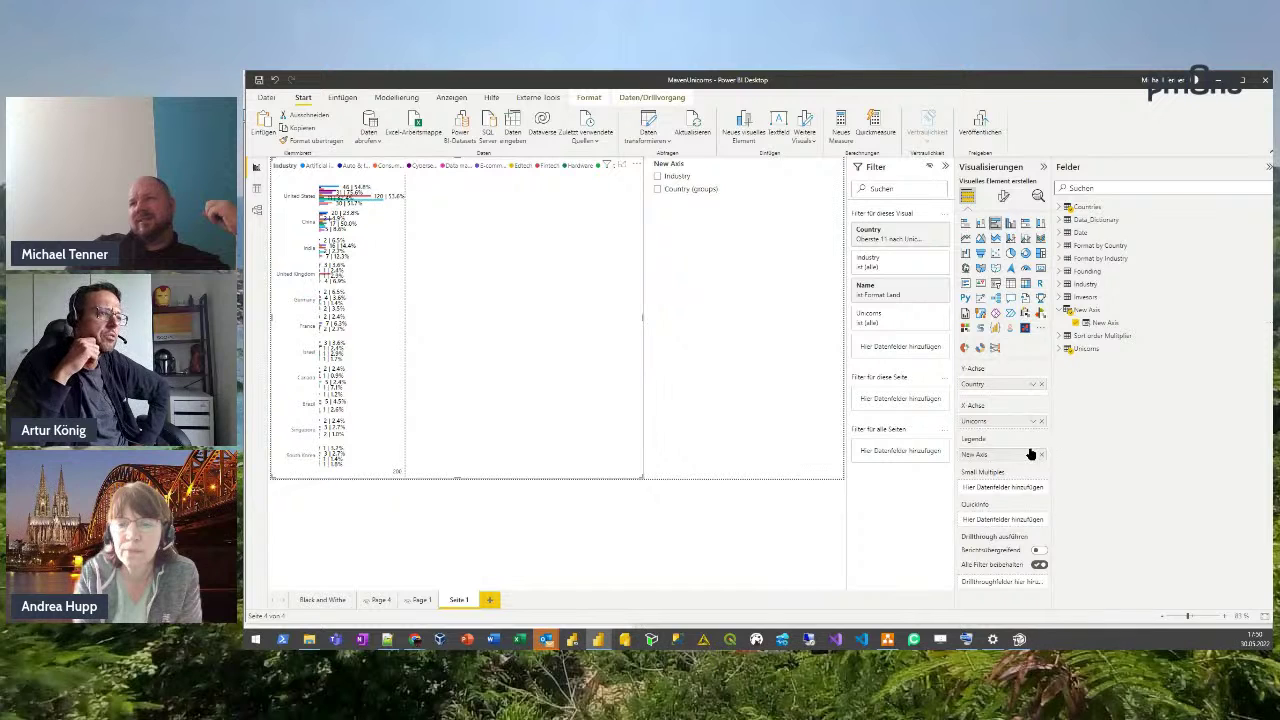
left_click_drag(1037, 460, 1018, 386)
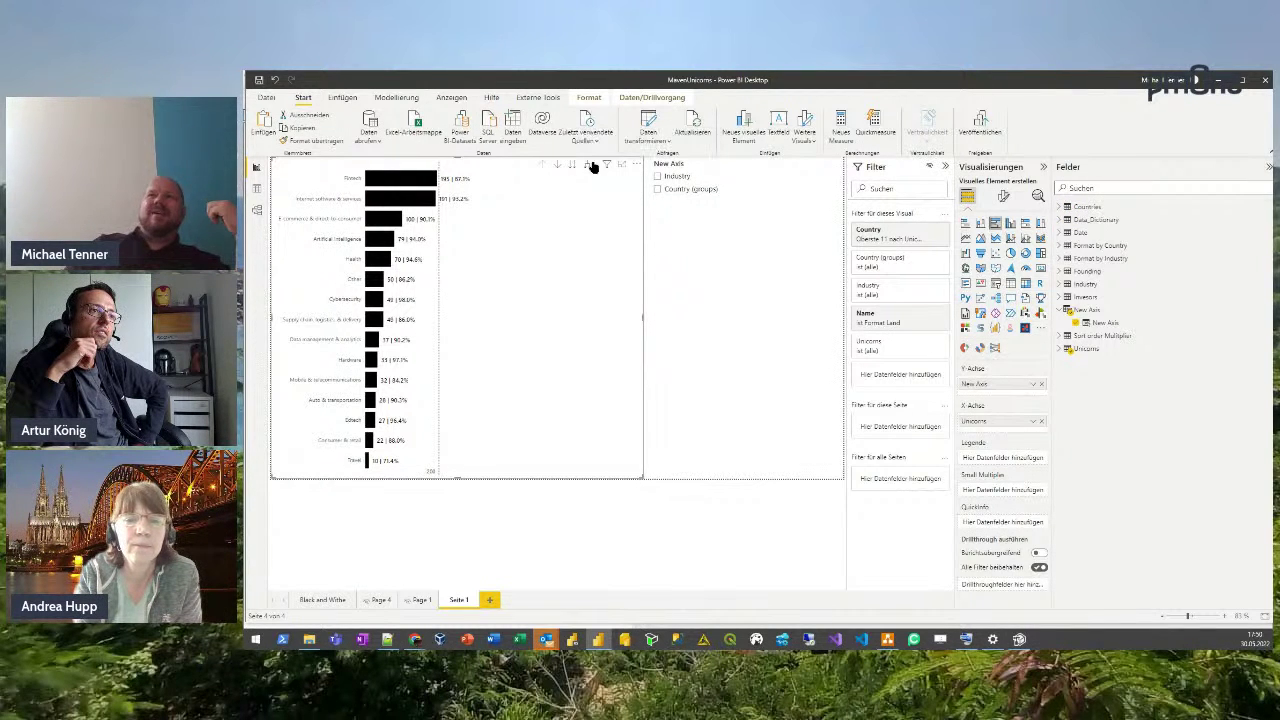
Expand the bar chart to the combined industry and country level, review its bars, and return to the industry level.
mouse_move(589, 176)
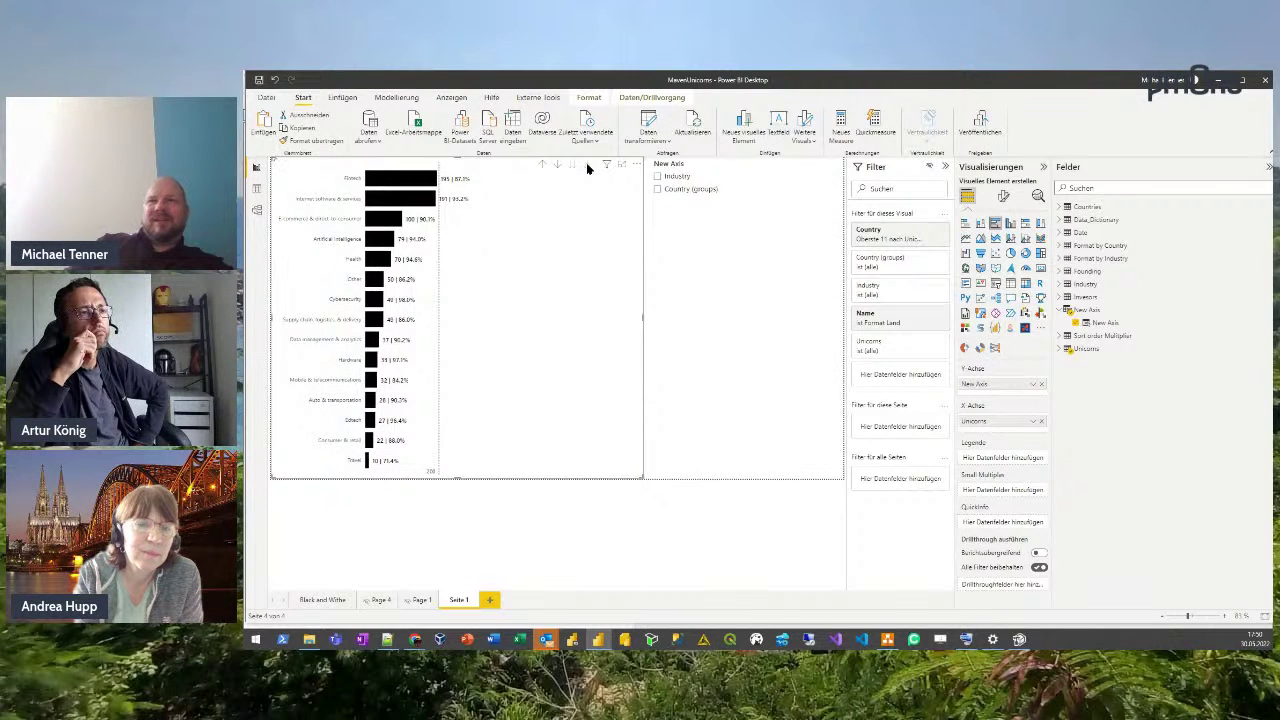
left_click(589, 166)
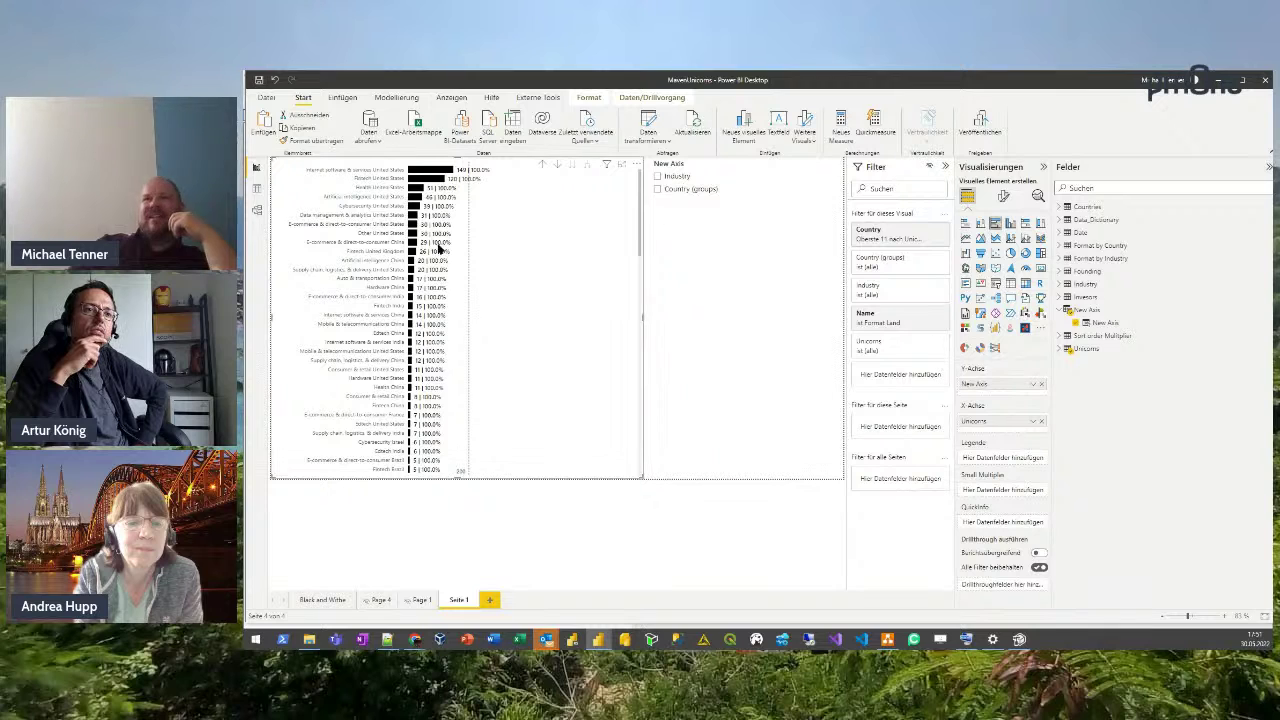
left_click(470, 330)
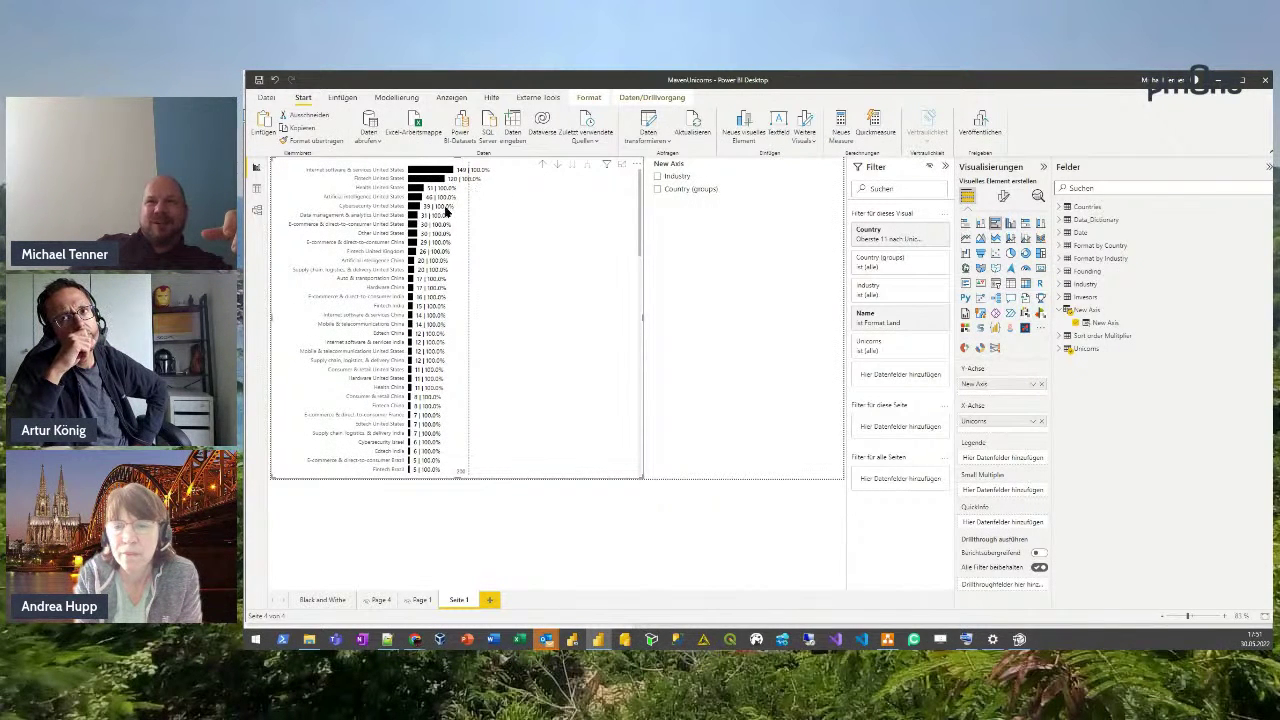
scroll(422, 355, "down", 10)
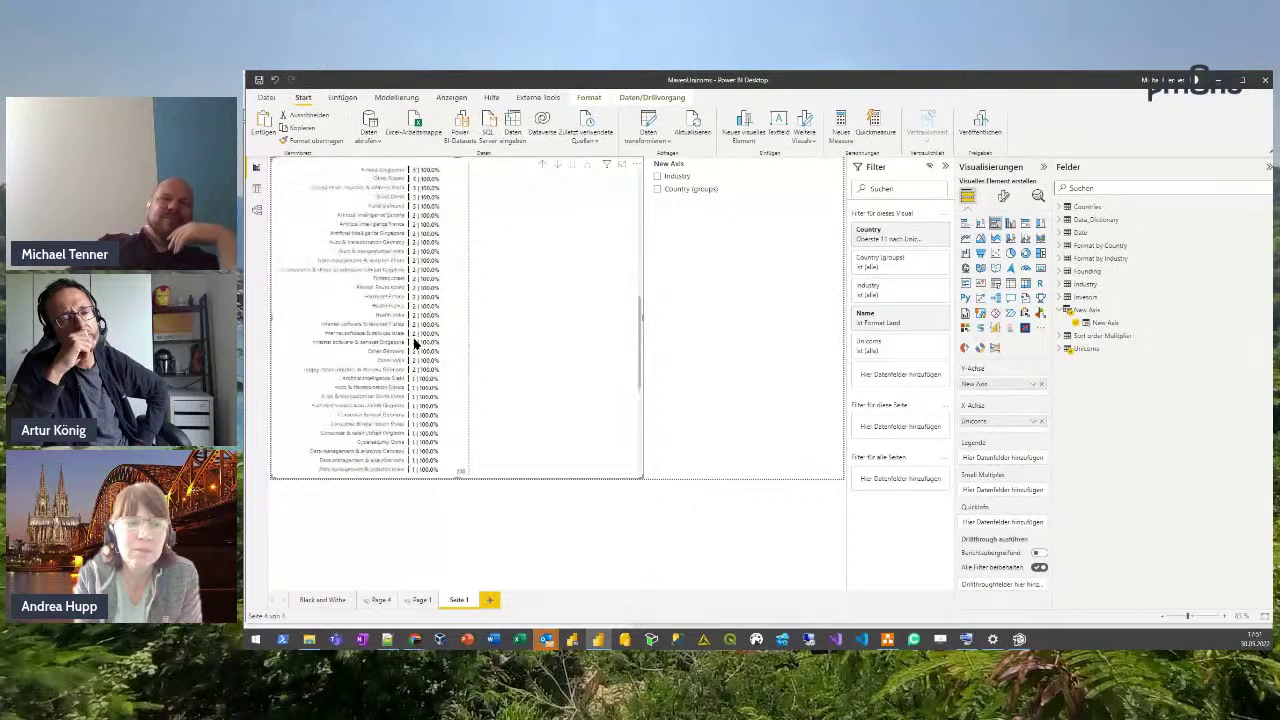
scroll(425, 362, "up", 10)
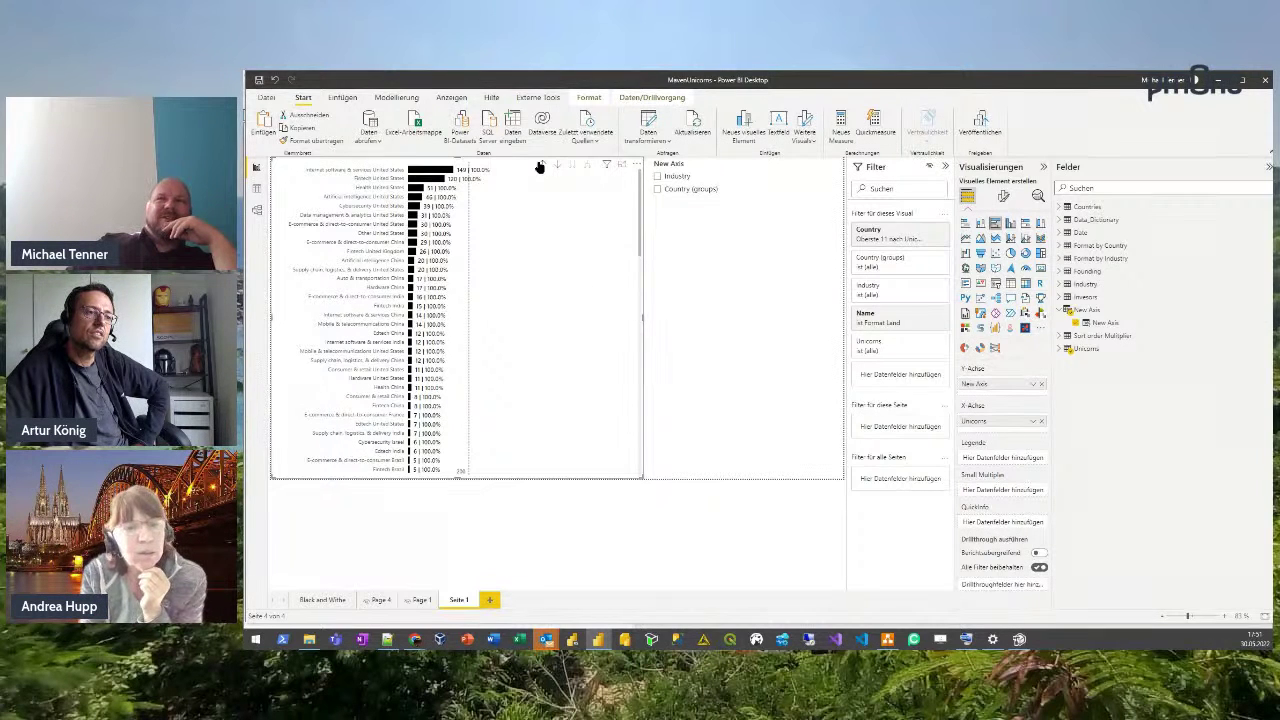
left_click(571, 165)
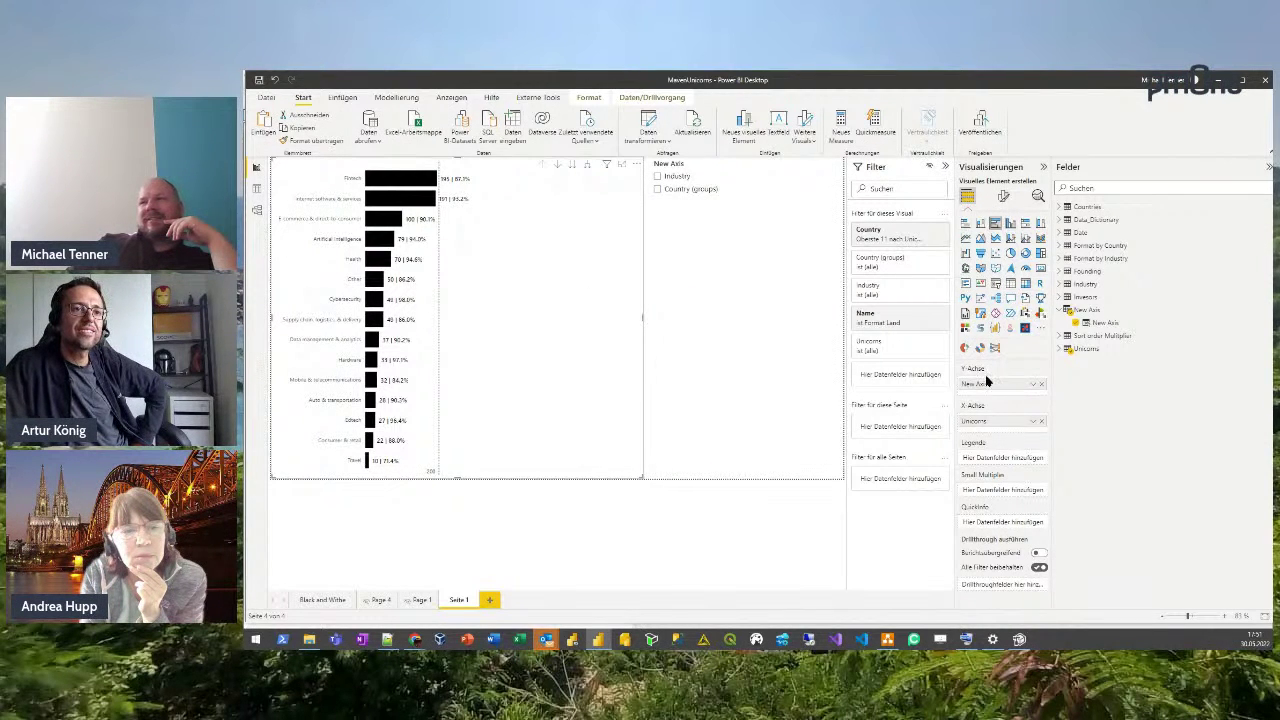
Move New Axis from the chart's Y-axis to its small multiples and look through the panels.
left_click_drag(980, 388, 994, 491)
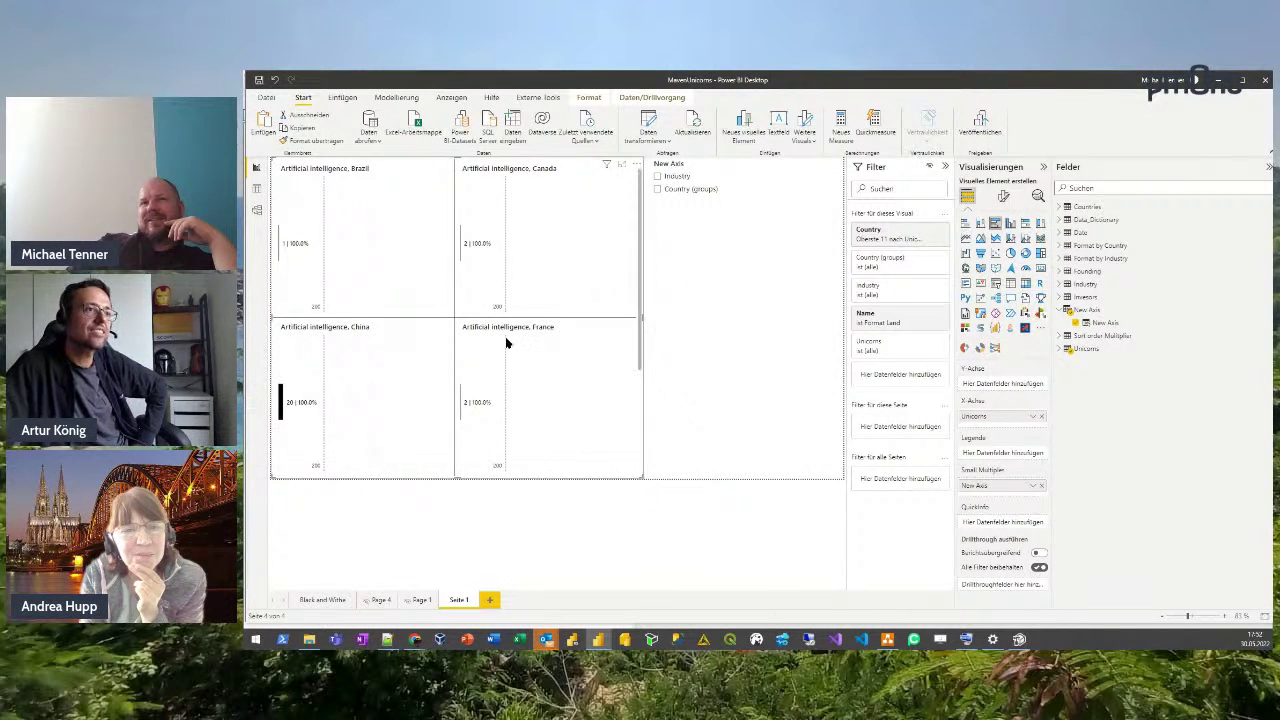
scroll(507, 340, "down", 10)
scroll(507, 340, "up", 10)
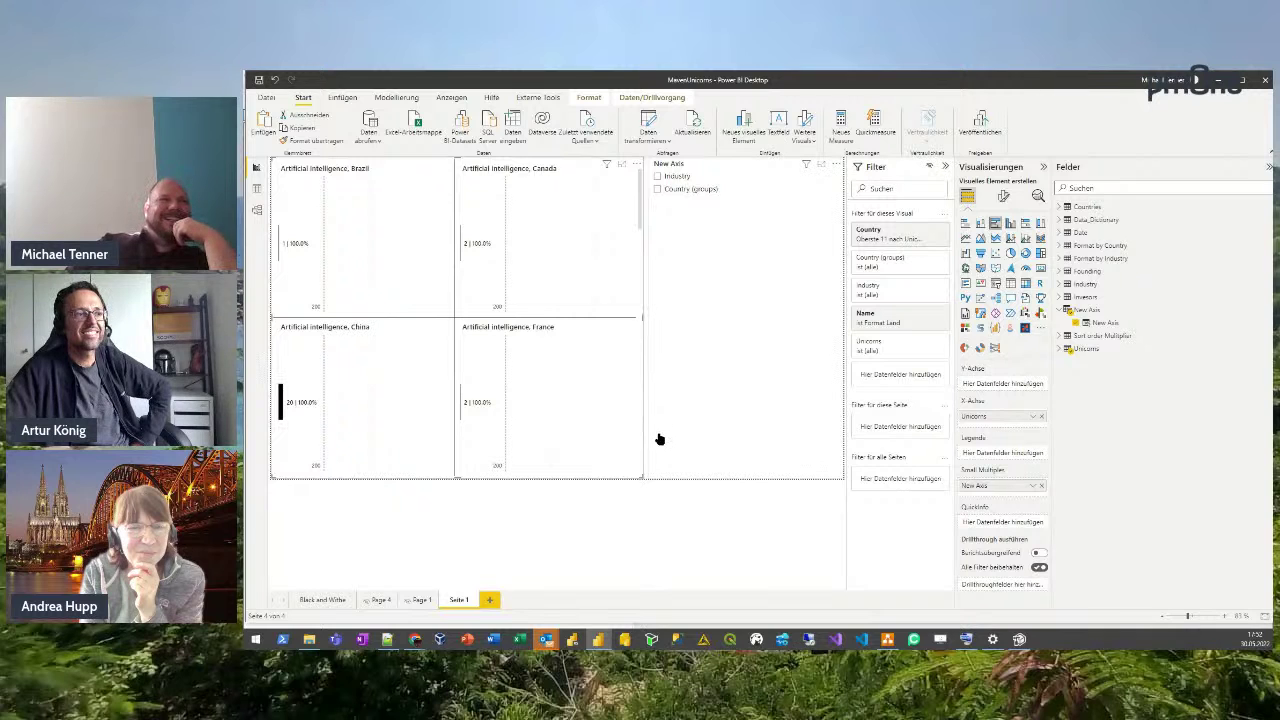
Add Single Name from the Investors table to the chart's Y-axis and look through the small multiples.
left_click(1061, 297)
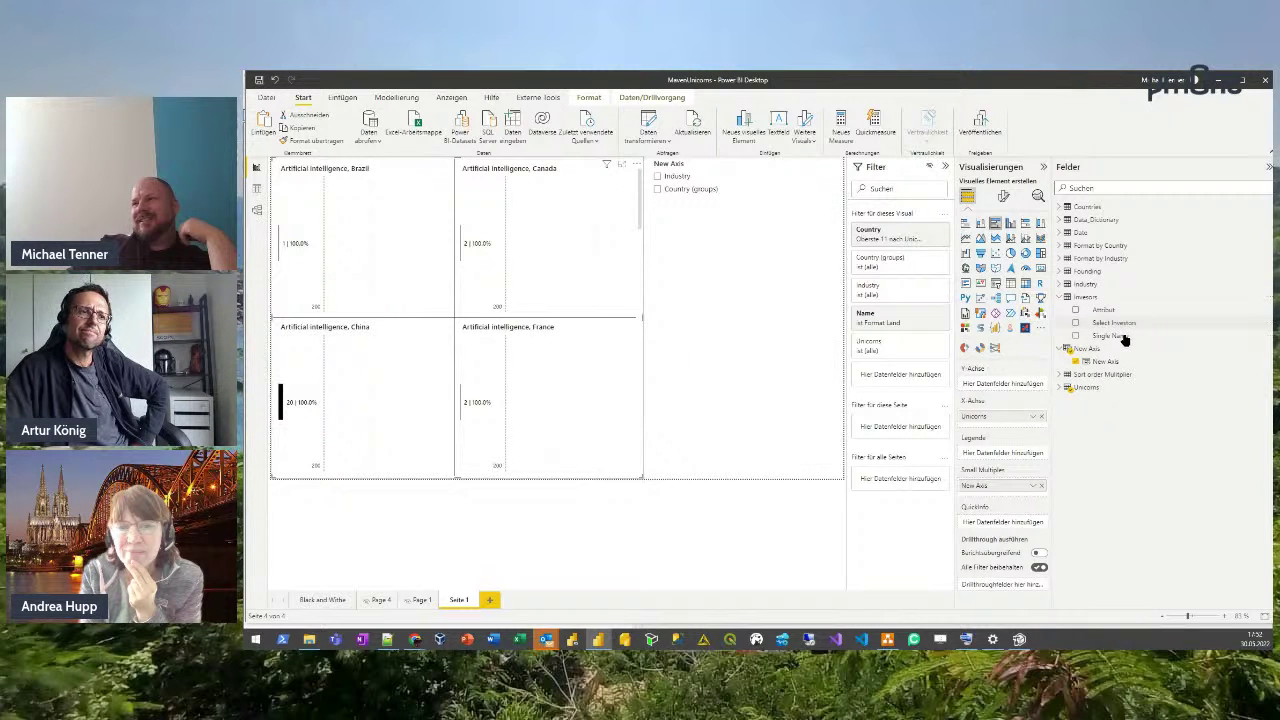
left_click_drag(1123, 340, 1012, 387)
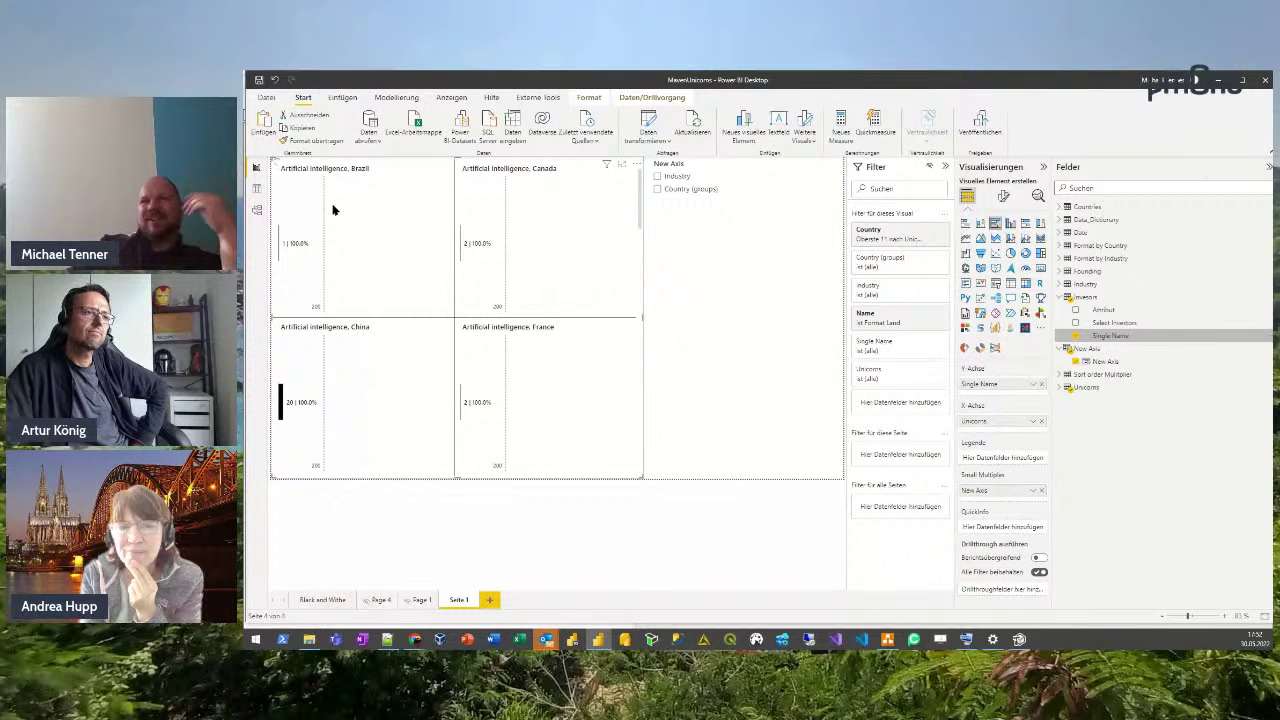
scroll(457, 320, "down", 2)
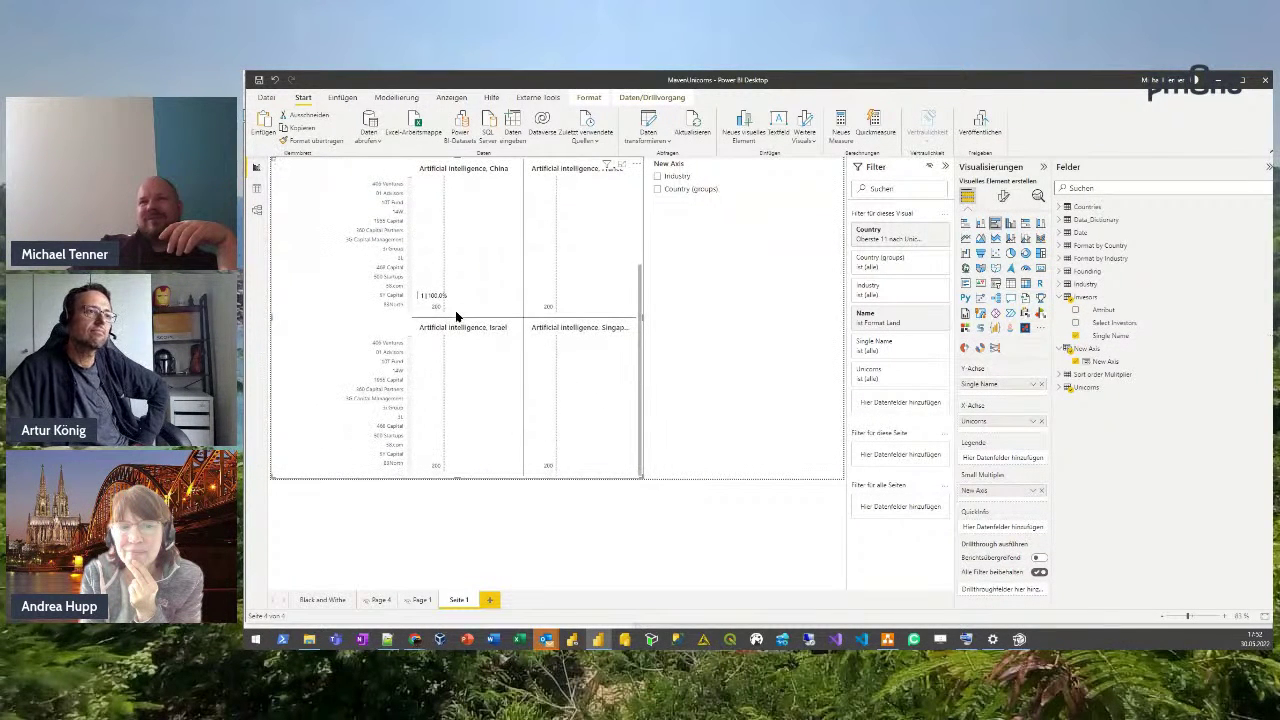
scroll(760, 417, "up", 2)
Move New Axis back to the chart's Y-axis and remove Single Name from it.
left_click_drag(975, 490, 995, 384)
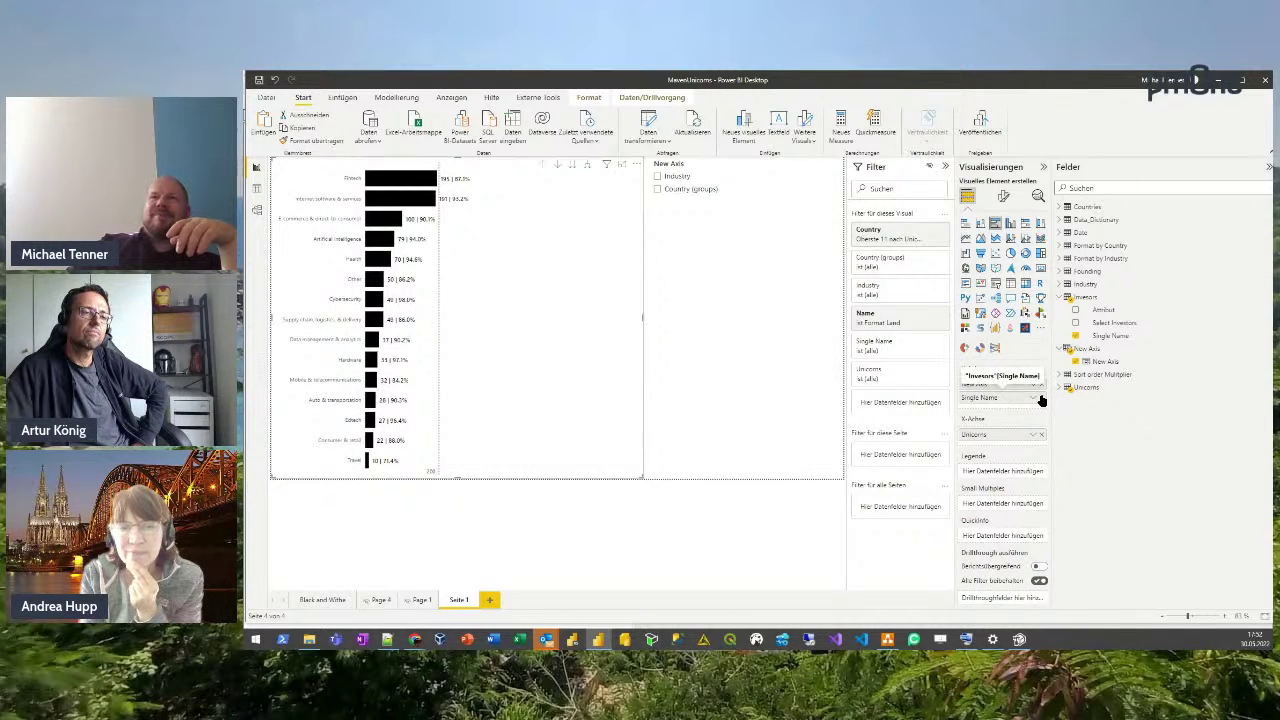
left_click(1040, 398)
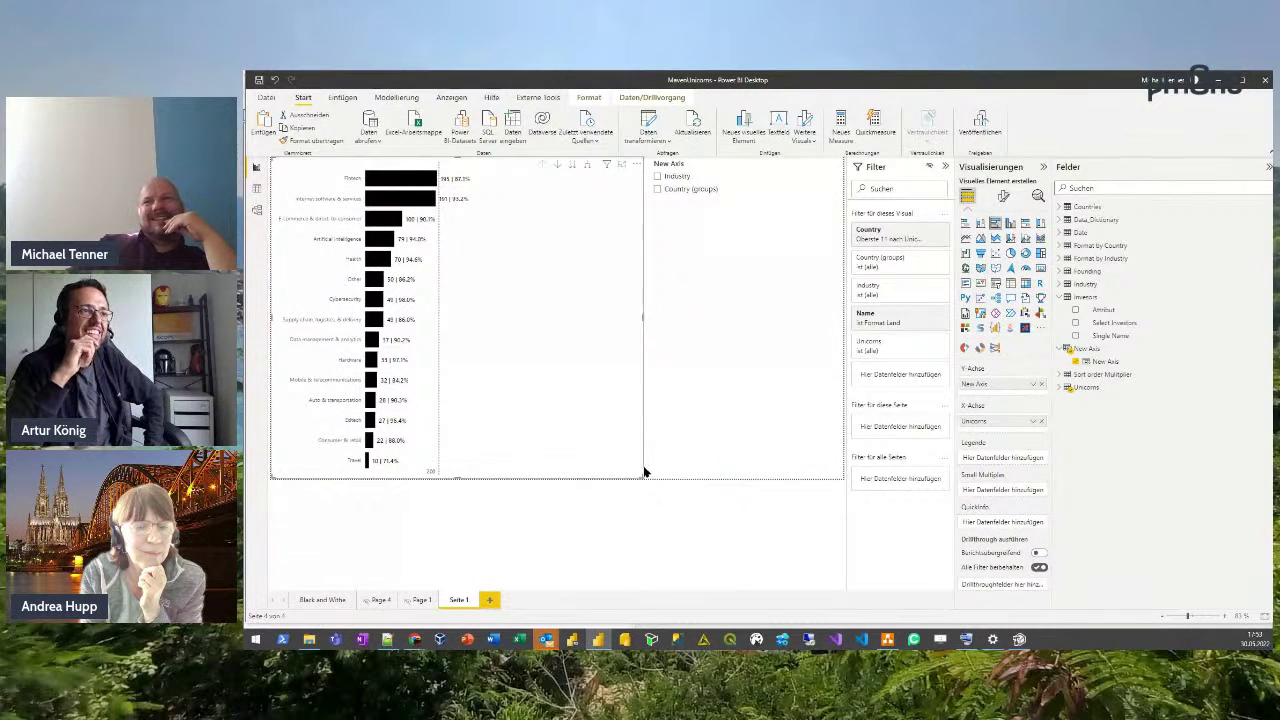
On the Black and White page, examine the X-axis reference line settings of the chart showing companies by duration to become a unicorn.
left_click(323, 600)
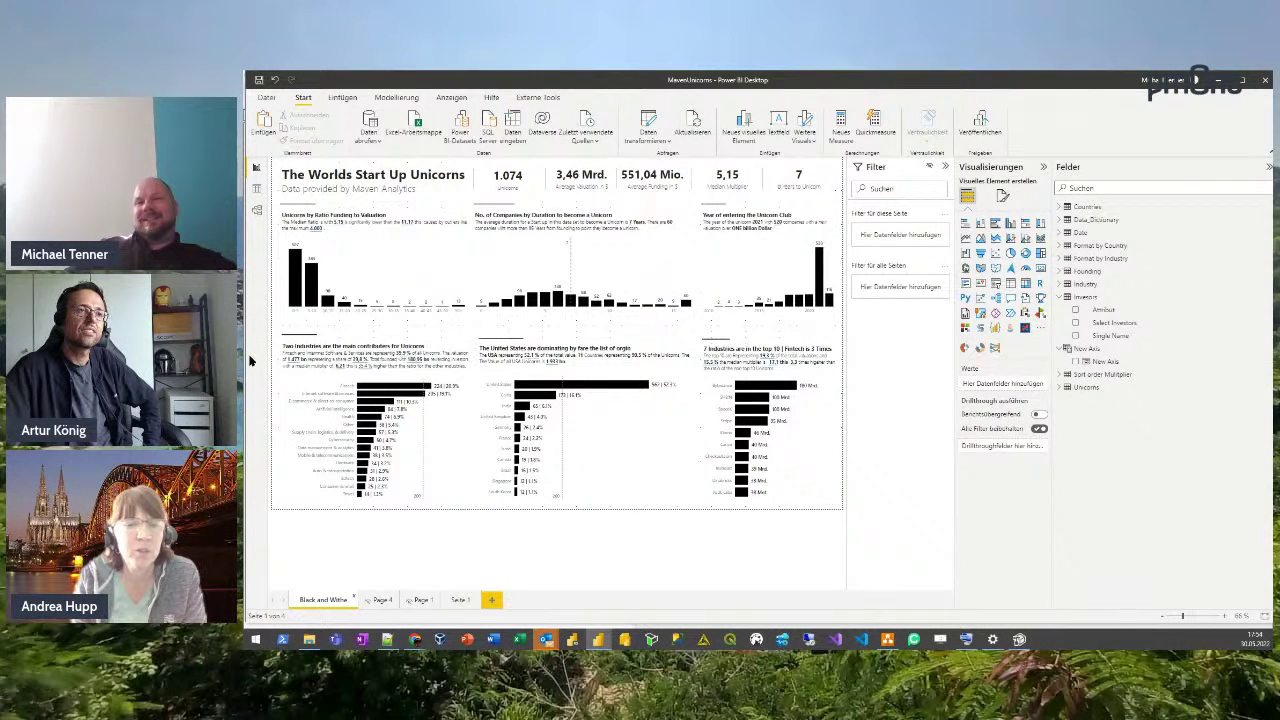
left_click(501, 290)
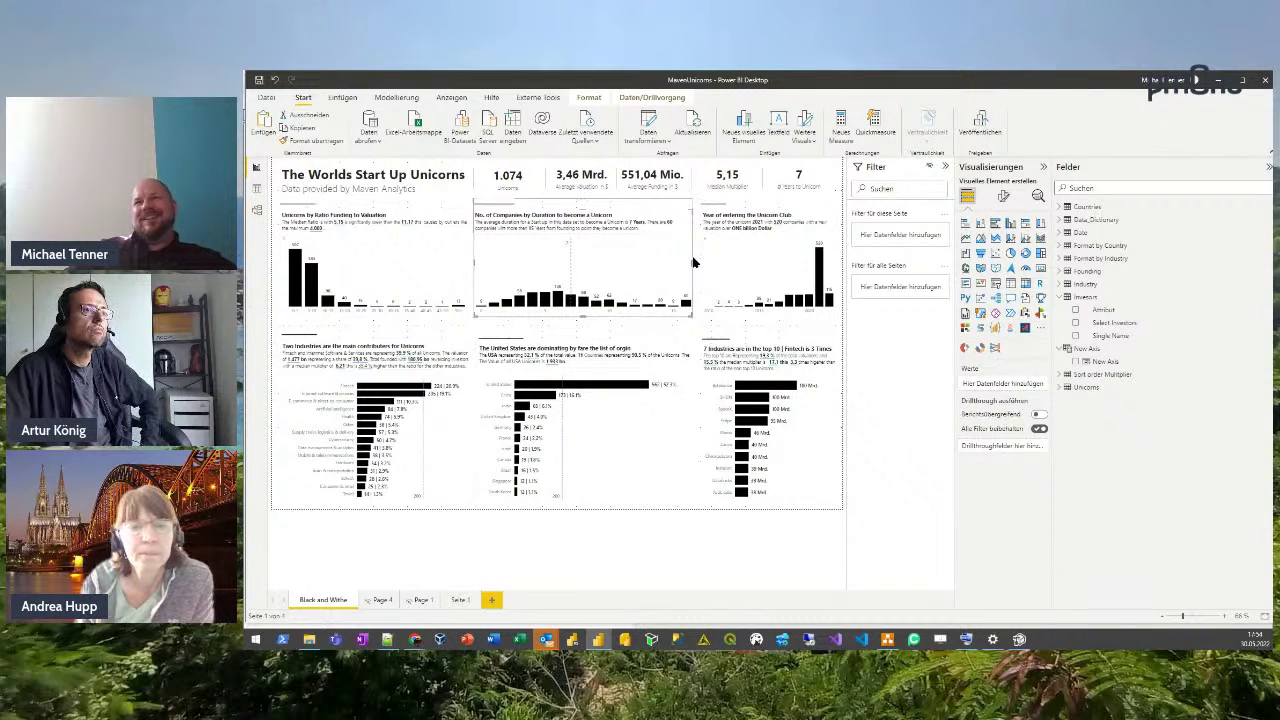
left_click(637, 249)
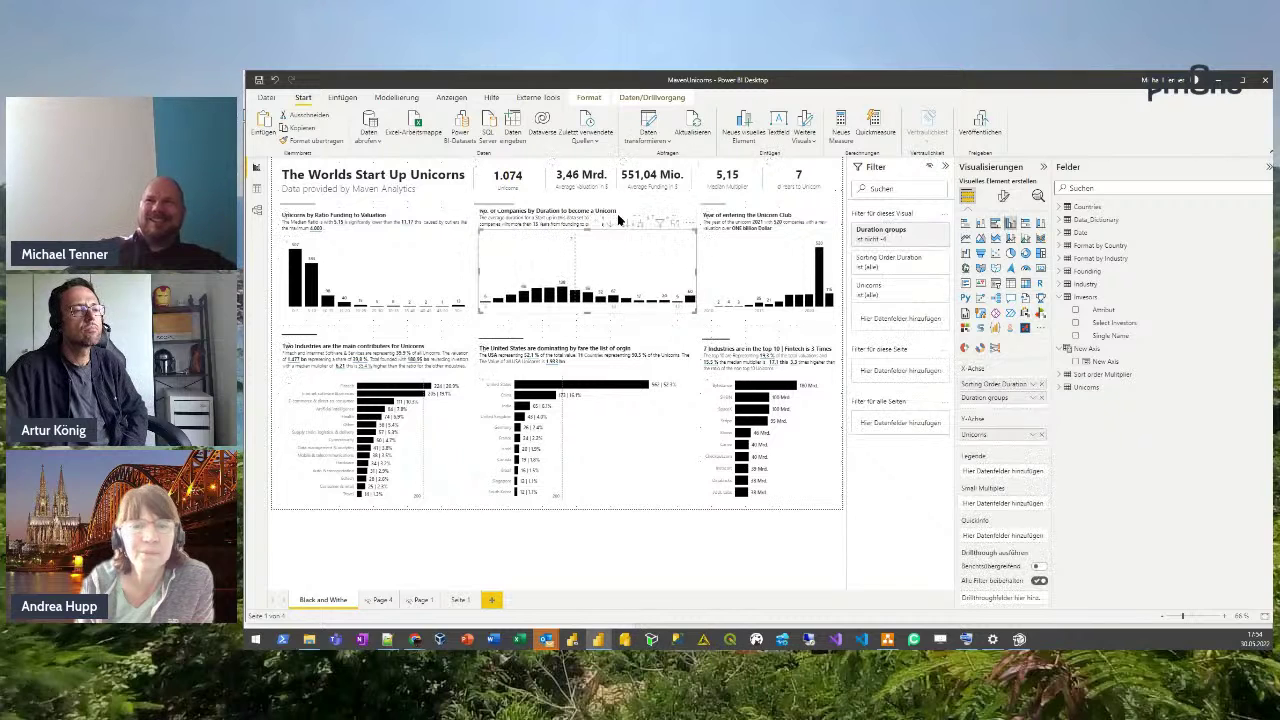
left_click(1004, 199)
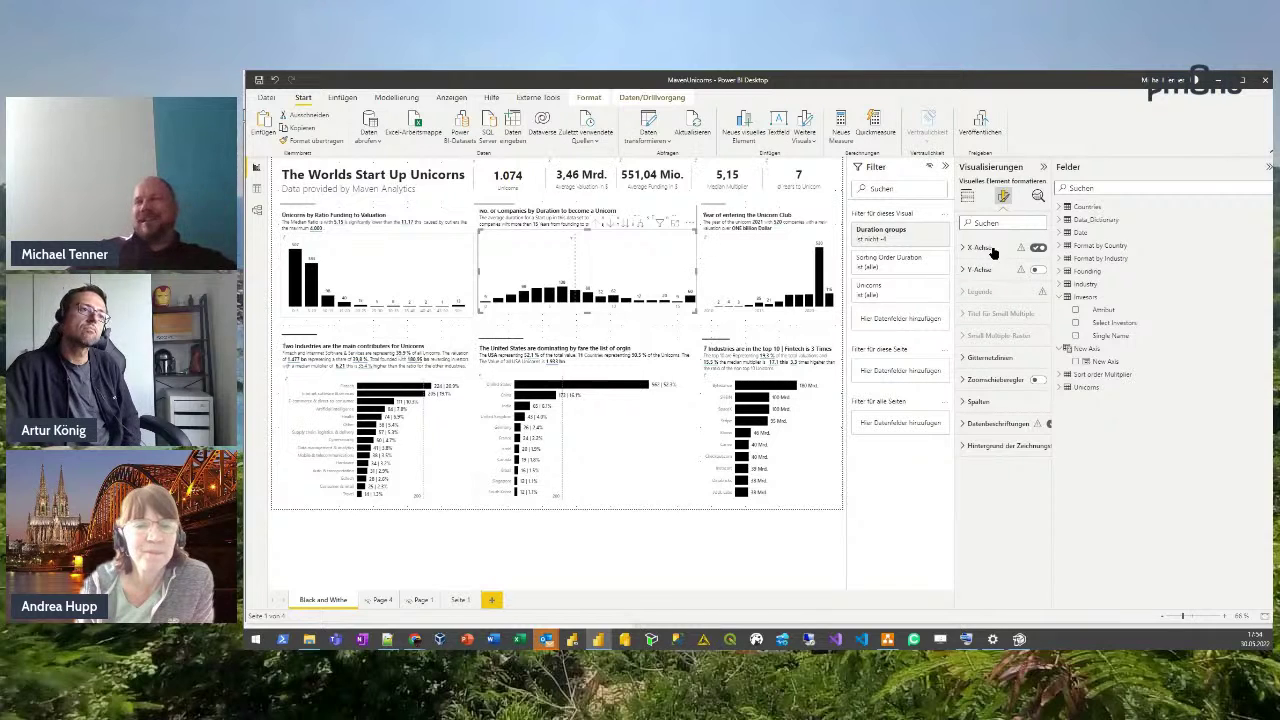
left_click(1038, 197)
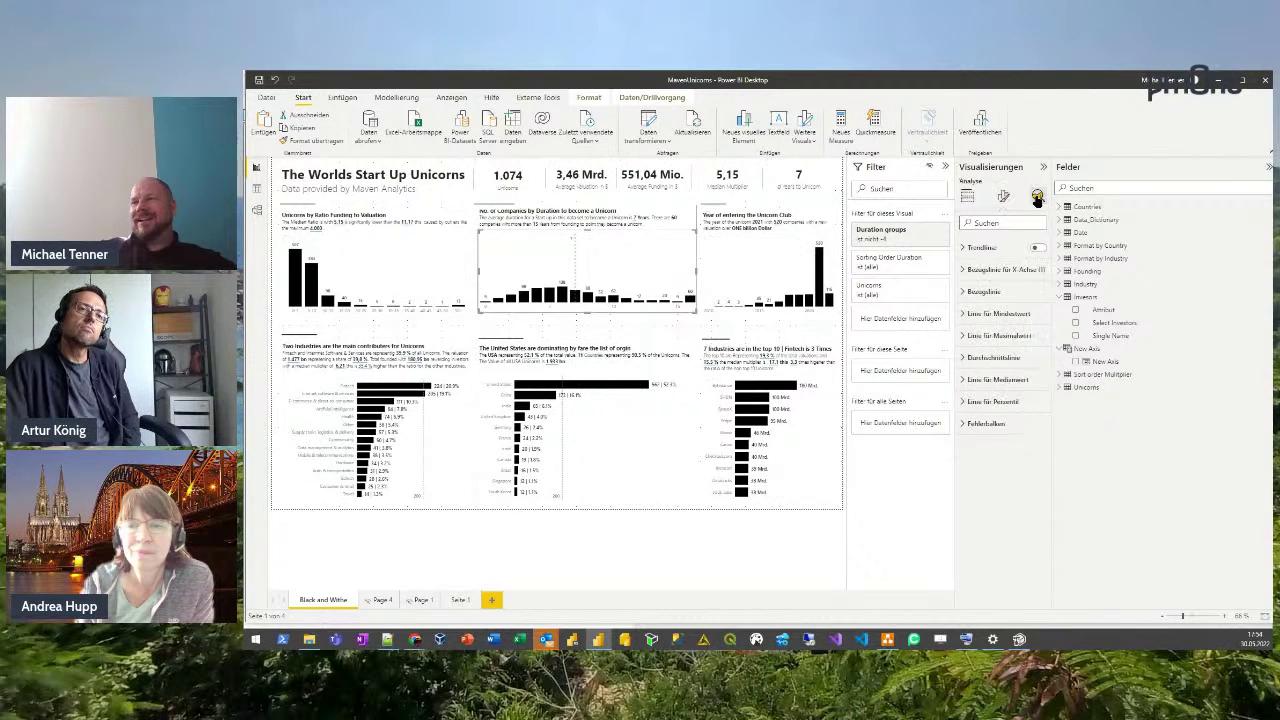
left_click(968, 269)
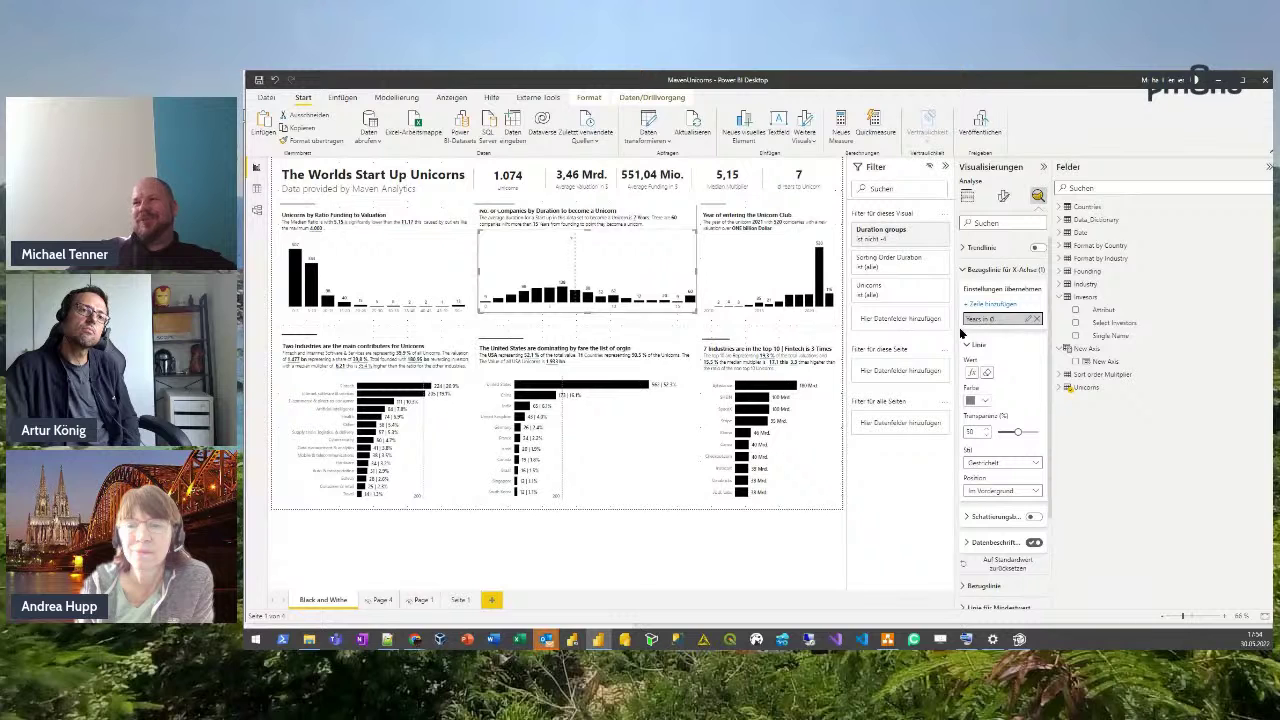
left_click(968, 270)
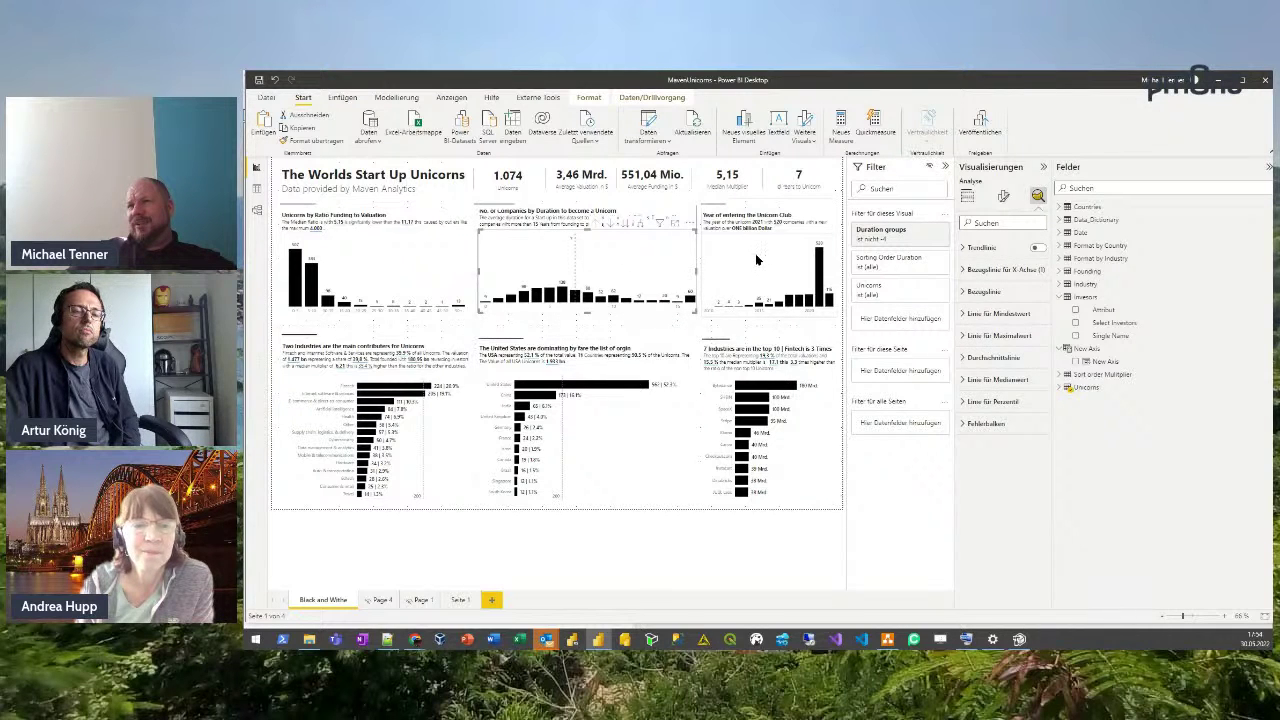
key("Escape")
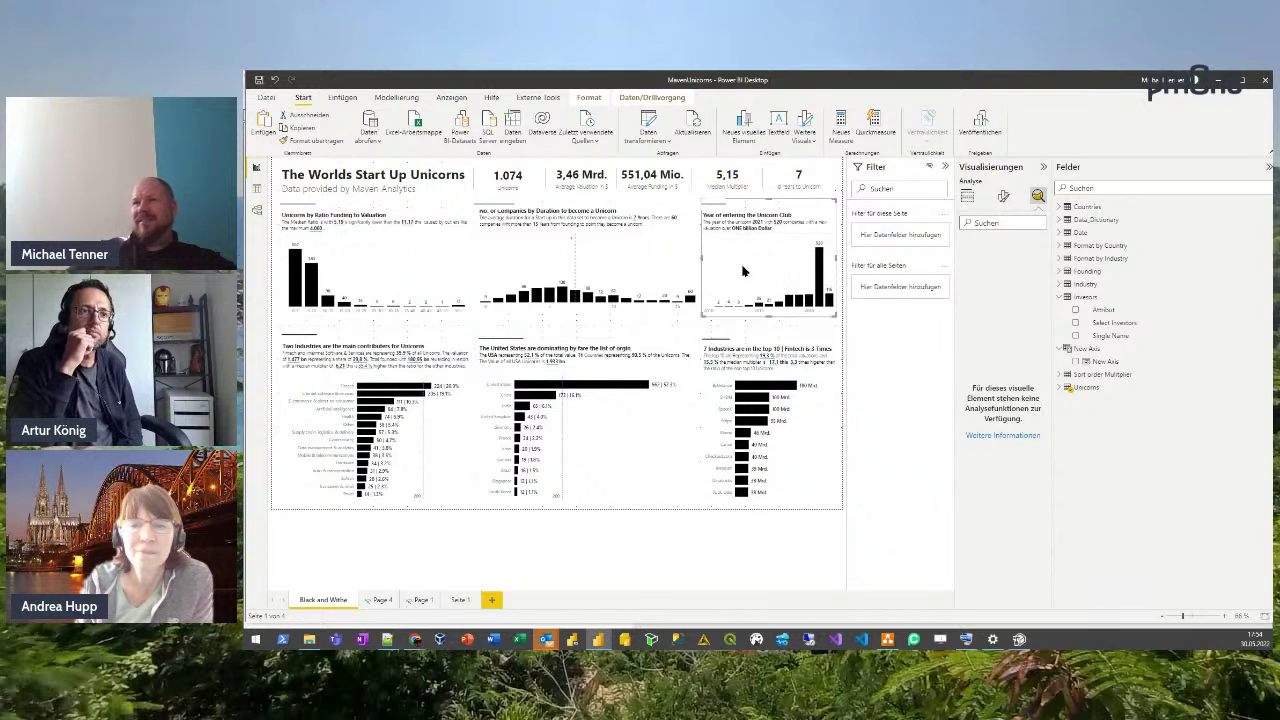